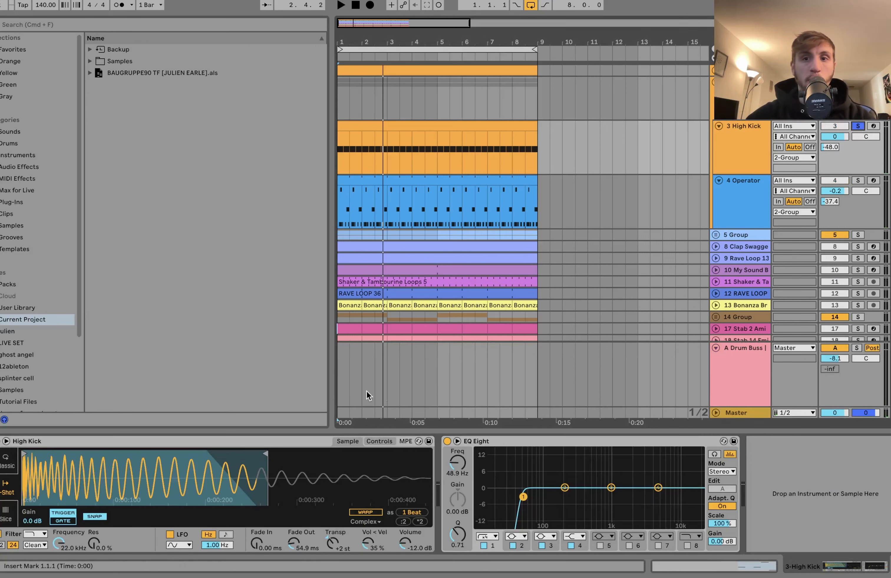
Step: Listen to the High Kick track in solo and to the Operator track in solo, with the Operator's devices shown
key(space)
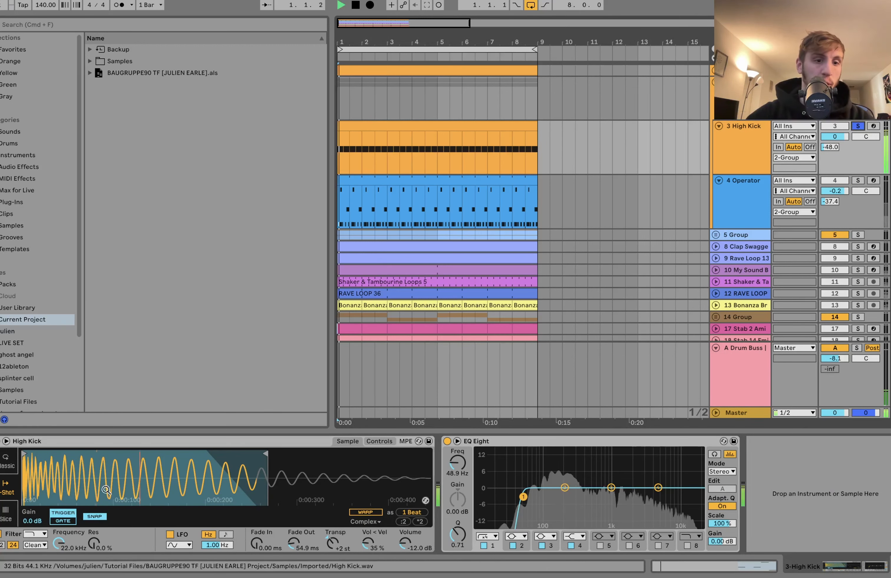
key(space)
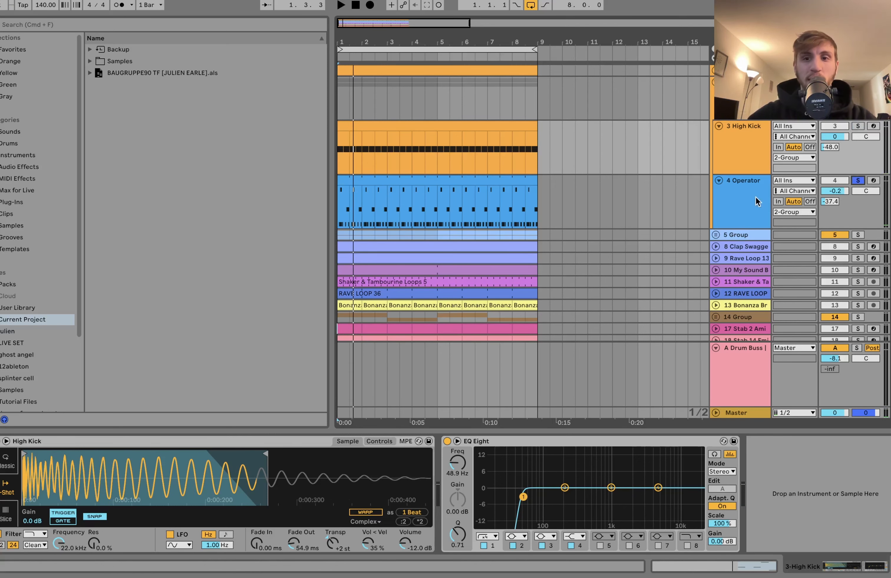
click(744, 197)
key(space)
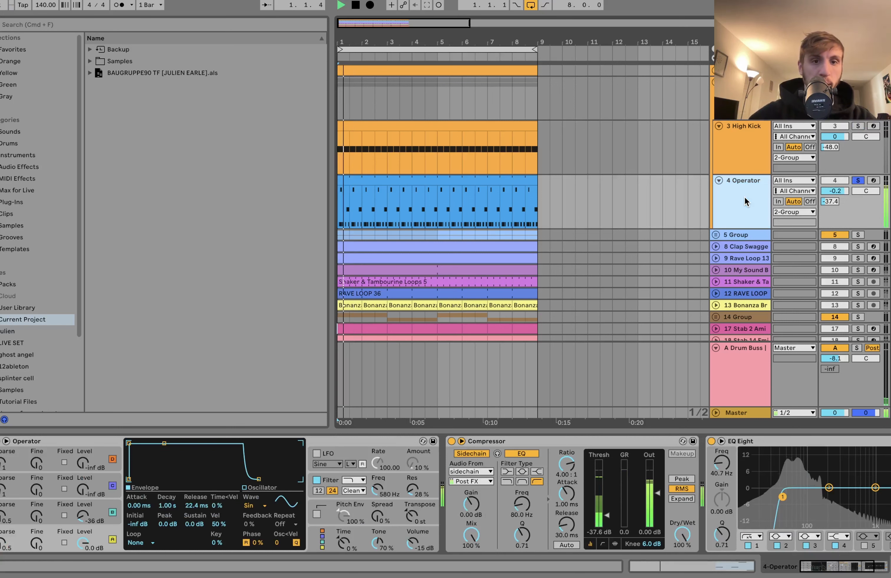
key(space)
Step: Solo the High Kick track, show its sample and EQ Eight, and play it back
click(858, 127)
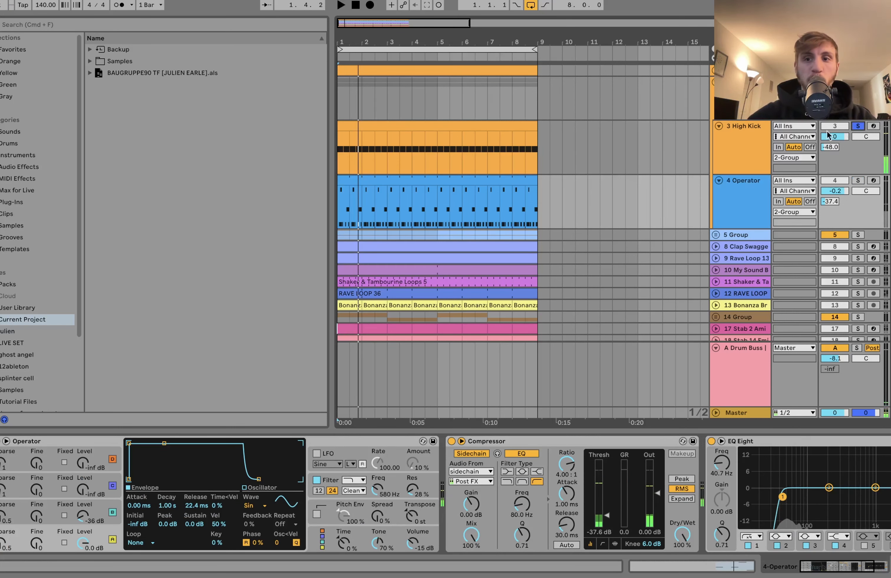
click(727, 154)
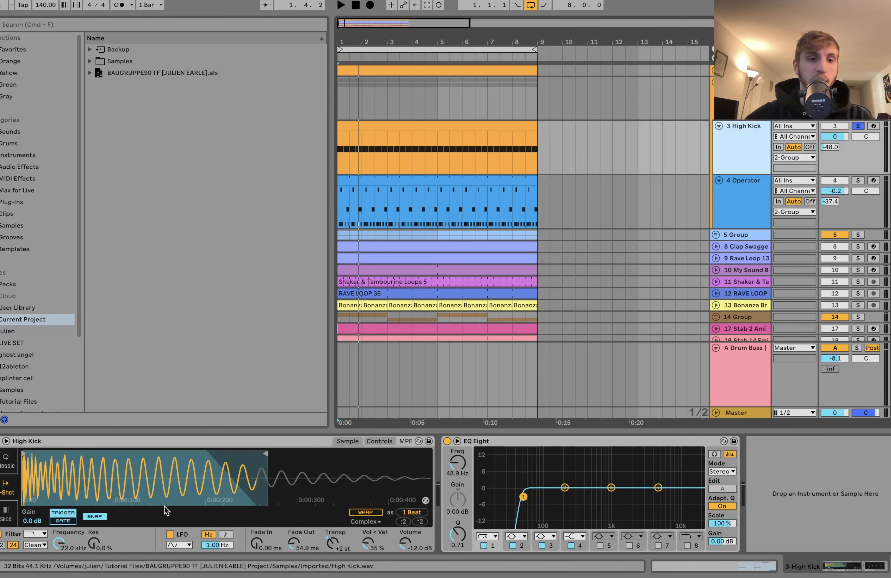
key(space)
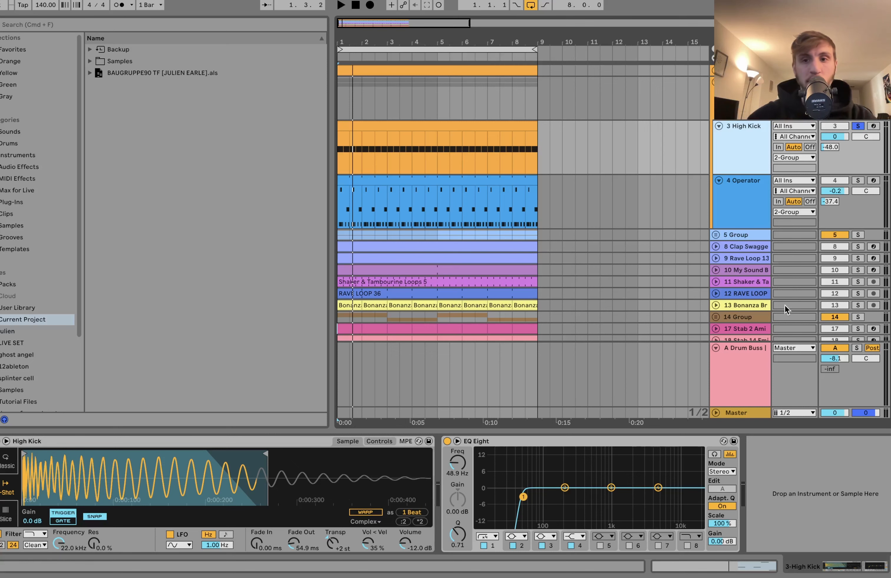
Step: Solo the Operator track, open its MIDI clip and audition the G#1, B1 and D#2 notes and the pattern
click(857, 180)
click(734, 205)
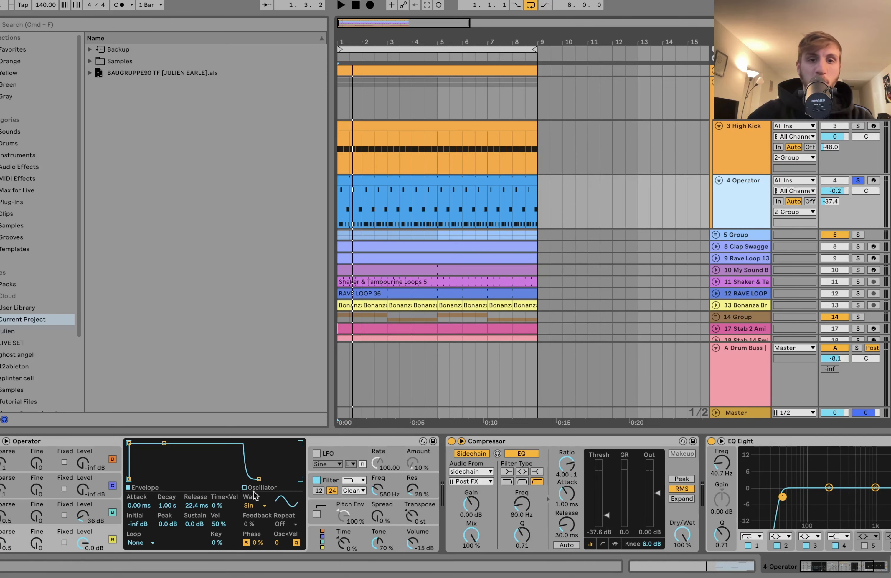
double_click(368, 196)
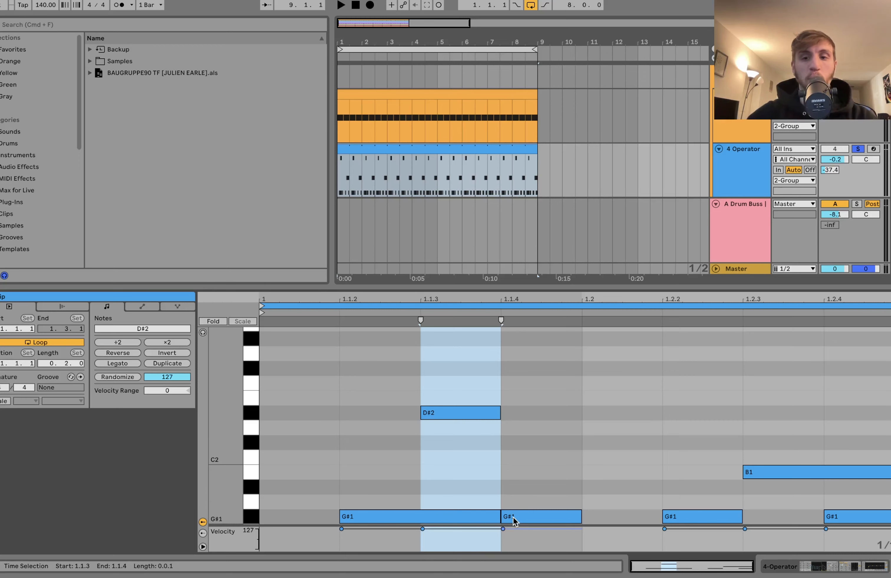
click(251, 517)
click(250, 480)
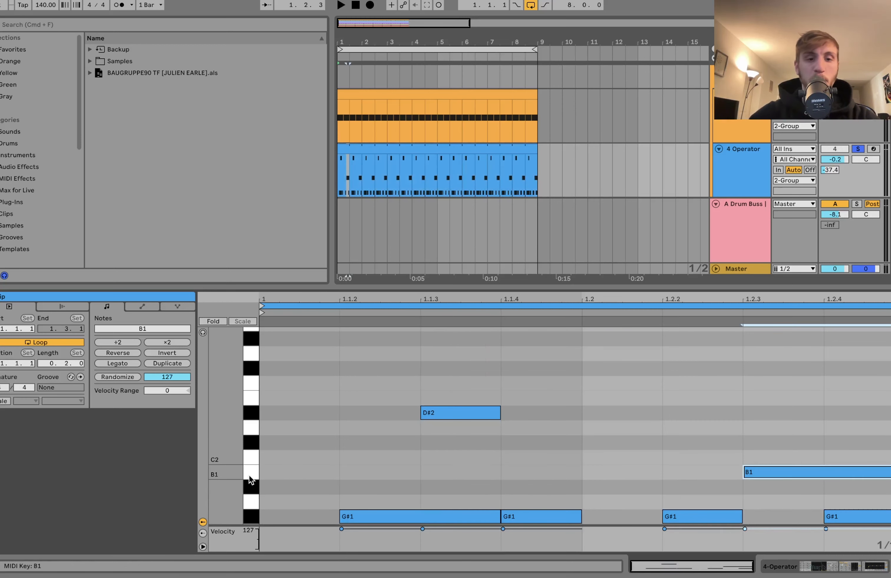
click(252, 416)
key(space)
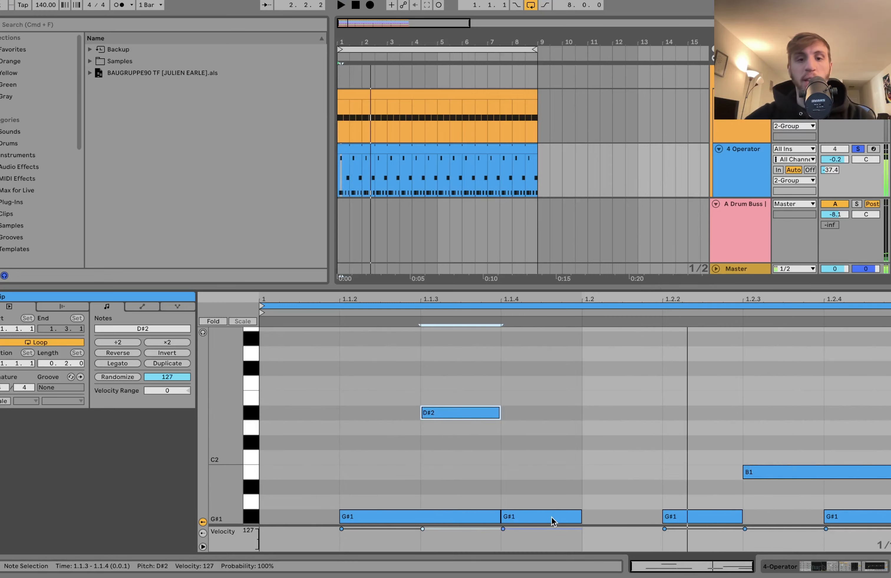
Step: Close the note editor and split the Operator clip at 1.2.1 and 1.3.1 in the arrangement
double_click(734, 177)
scroll(436, 181, up, 5)
scroll(435, 180, left, 8)
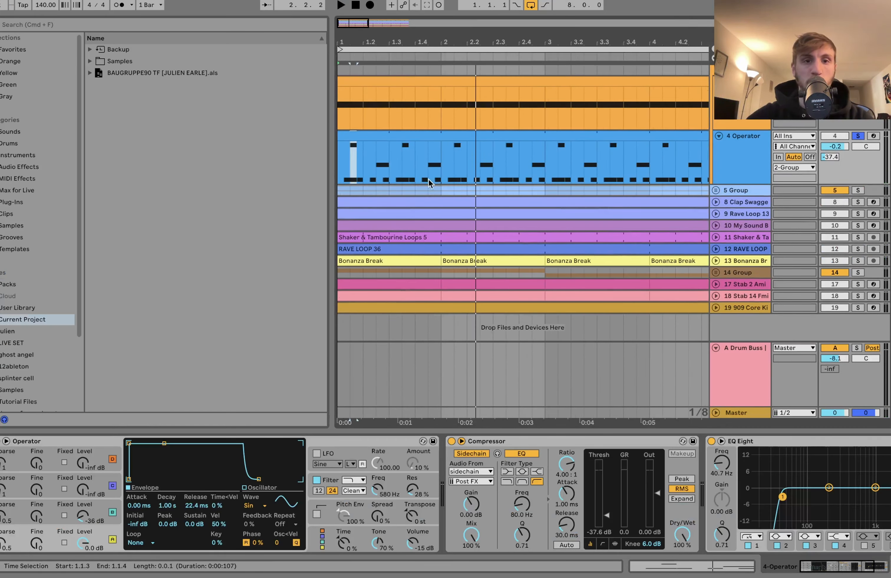
drag(362, 163, 388, 163)
scroll(388, 164, up, 8)
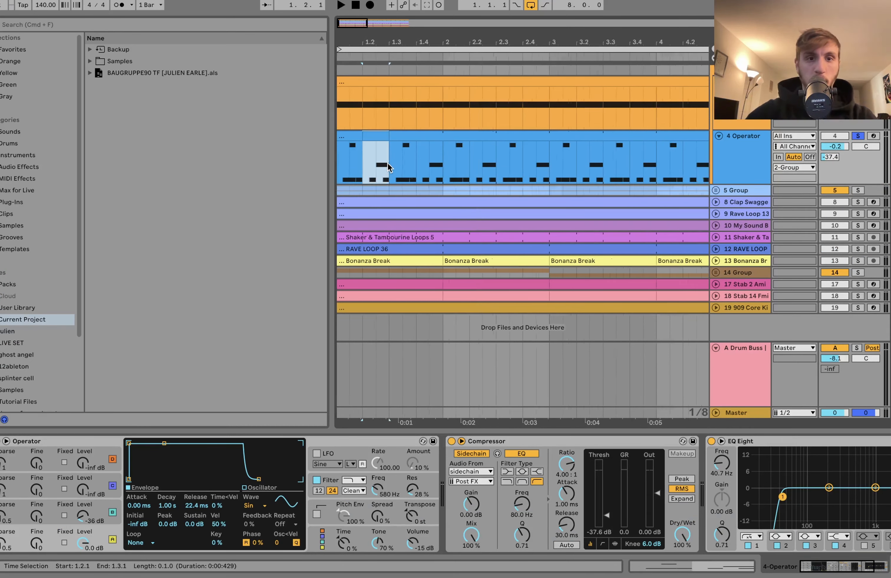
scroll(388, 163, left, 5)
Step: Name the Operator track's first one-beat clip "call" and its second one-beat clip "response"
click(392, 136)
key(super+r)
text(call)
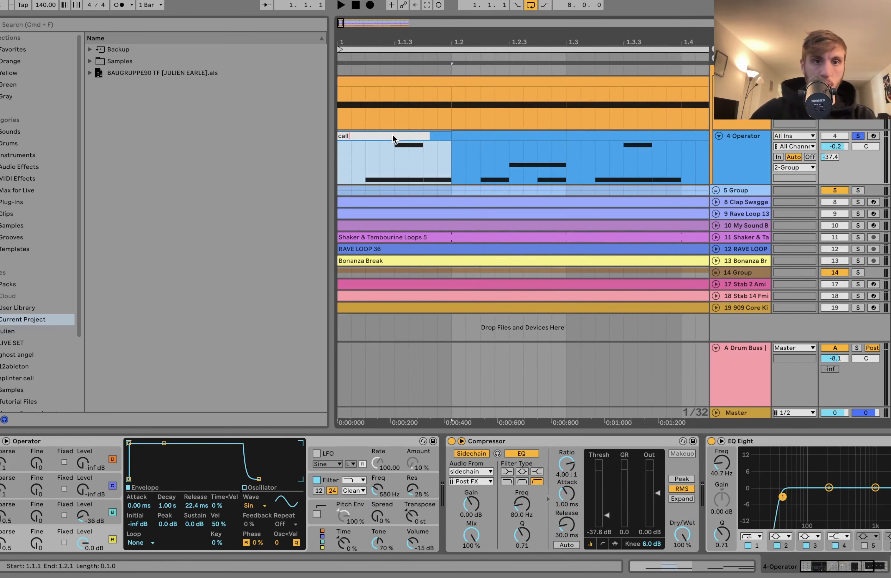
key(Return)
click(489, 135)
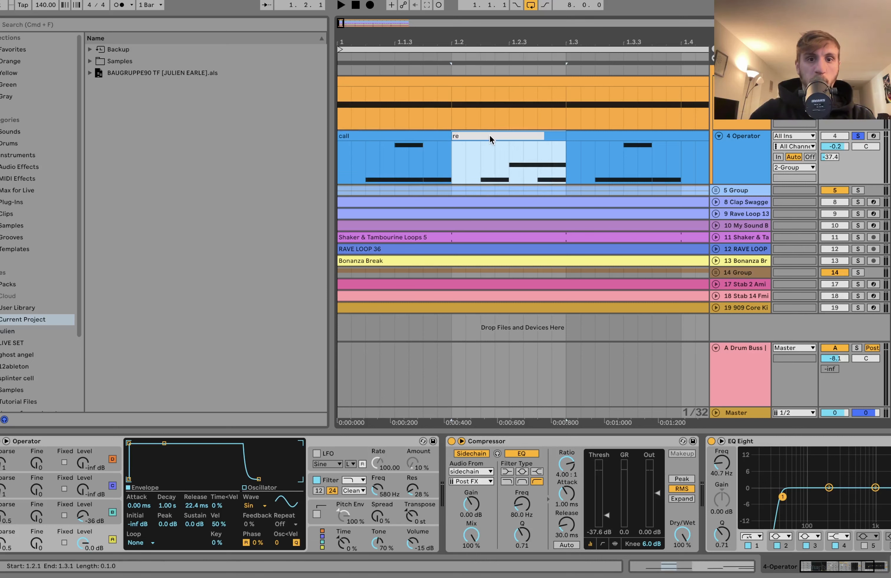
text(response)
key(Return)
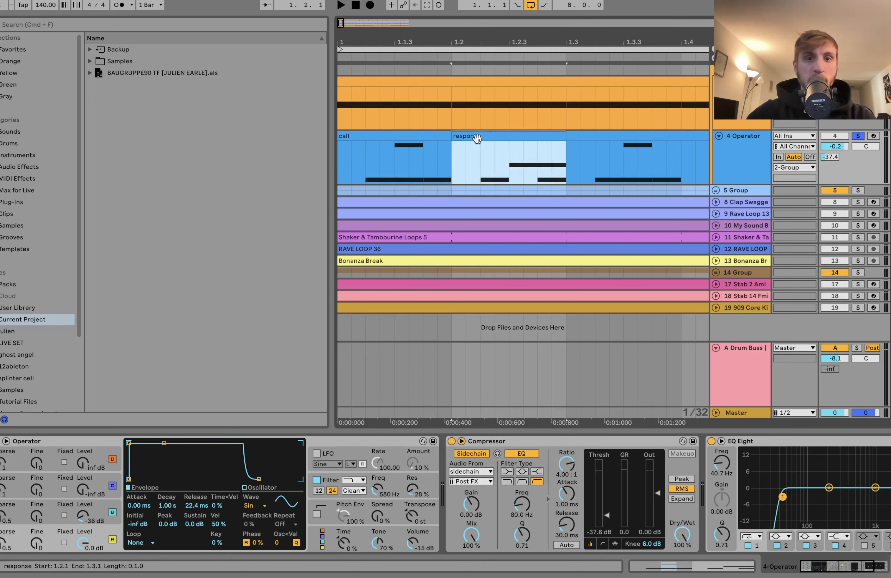
Step: Select the call and response clips together and play the bassline from the start
shift+click(417, 139)
scroll(478, 157, down, 5)
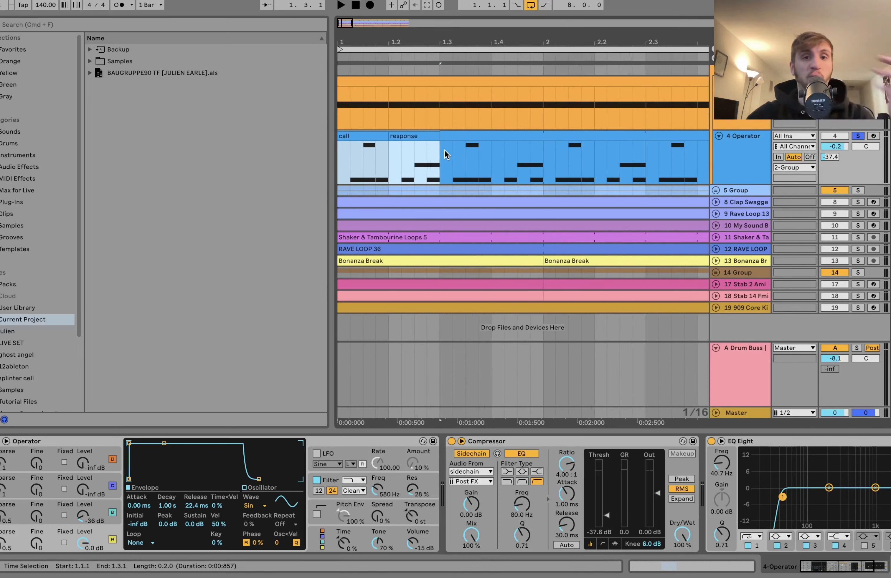
key(space)
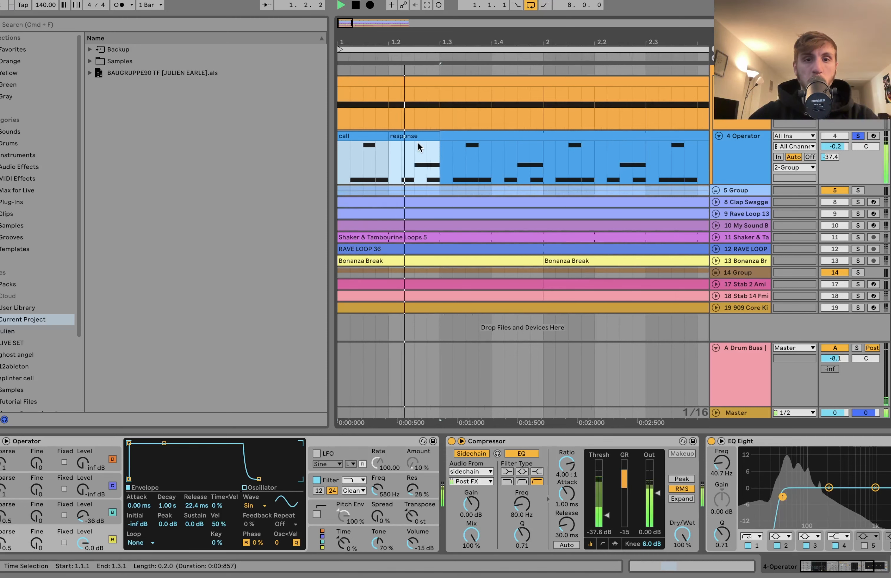
key(space)
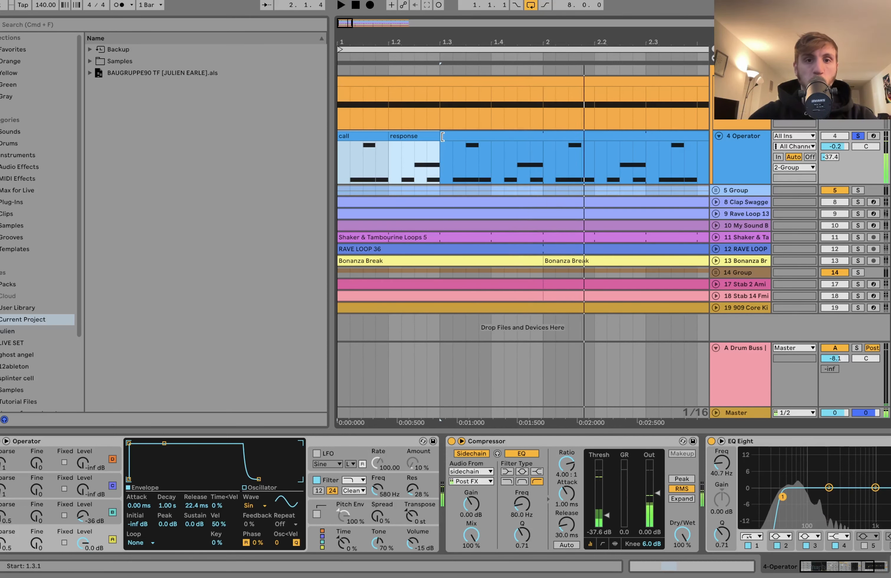
Step: Extend the remaining Operator clip back to 1.1.1 so it replaces the call and response clips
drag(442, 139, 334, 143)
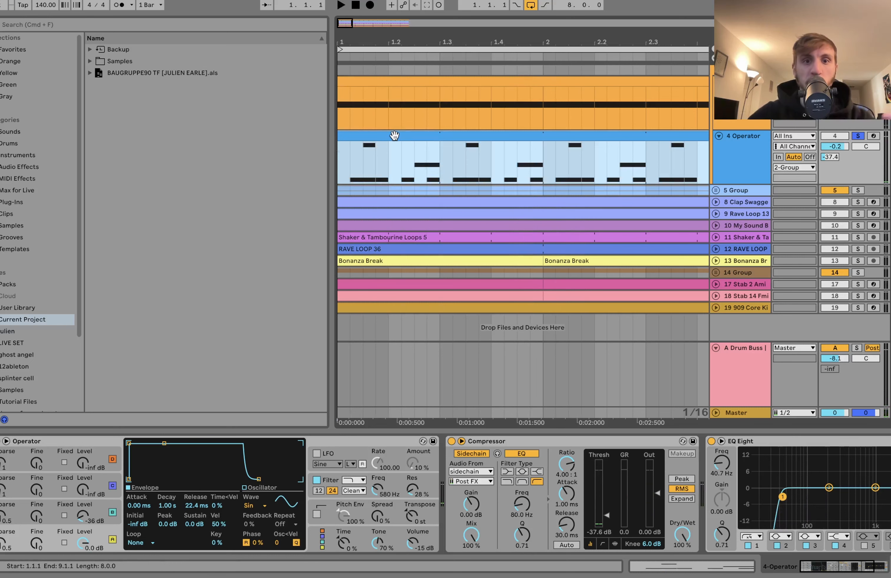
scroll(382, 168, down, 6)
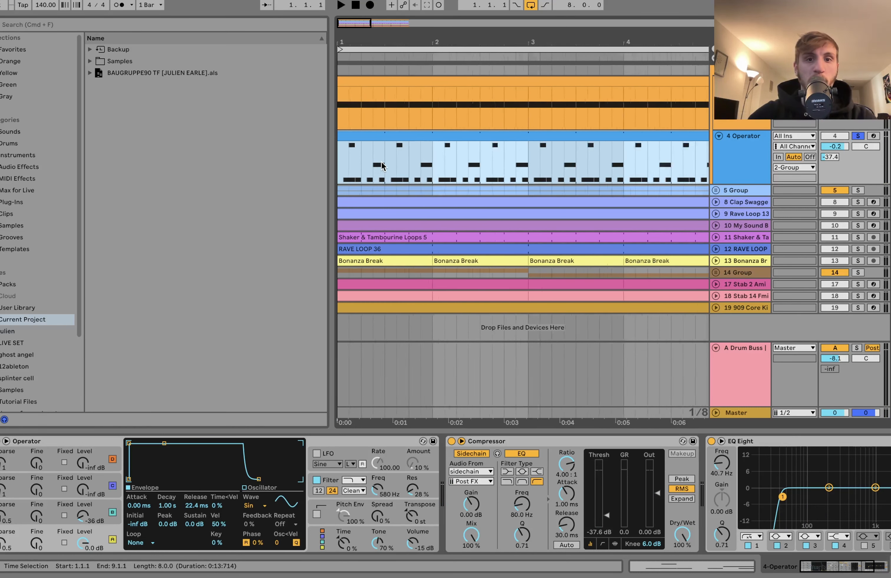
scroll(382, 176, down, 3)
scroll(382, 176, up, 2)
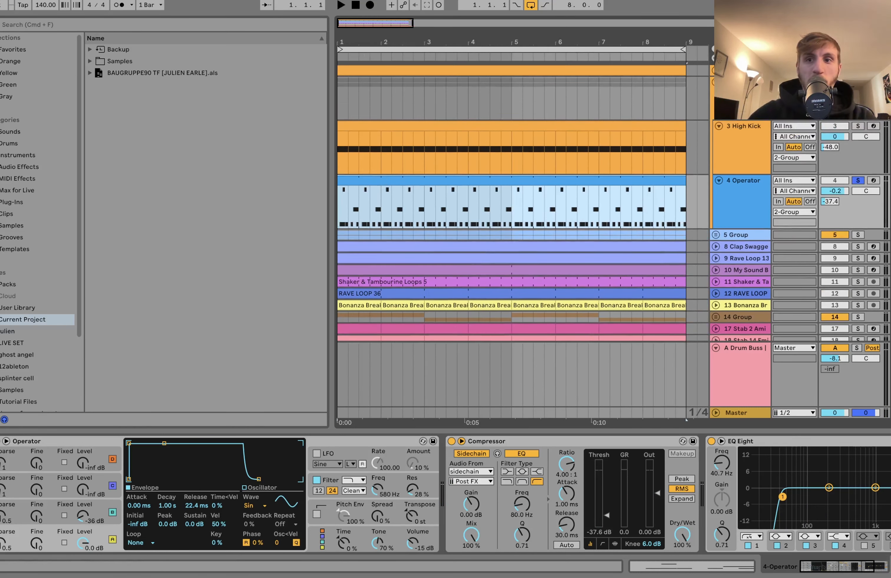
Step: Play the High Kick and Operator tracks together, and solo the Operator track again
key(space)
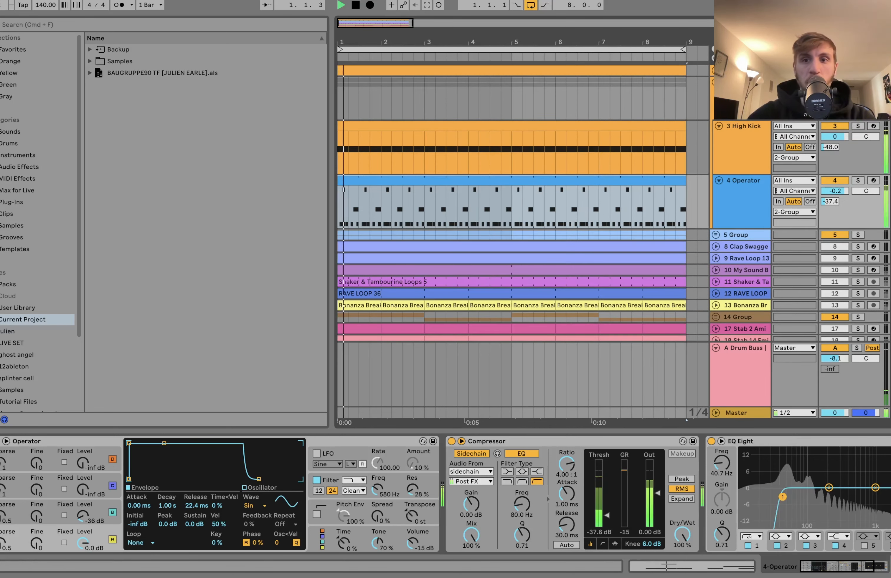
click(858, 180)
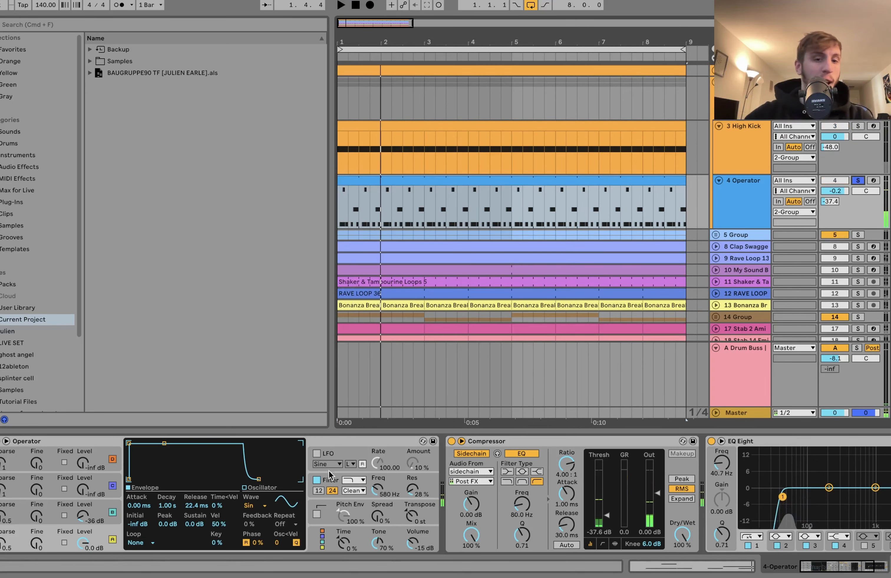
Step: Examine Operator's oscillator and filter envelope settings, and play the soloed track while viewing its Compressor and EQ Eight
click(99, 532)
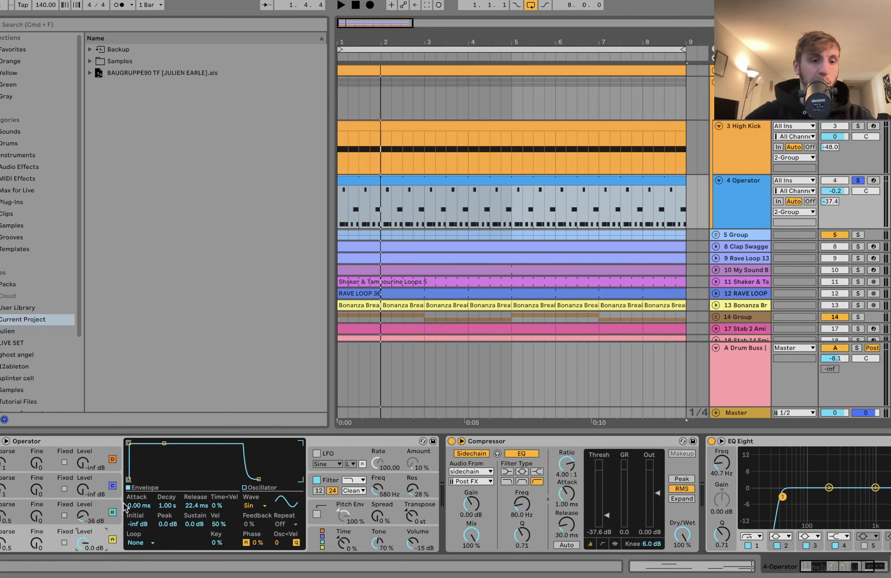
click(96, 509)
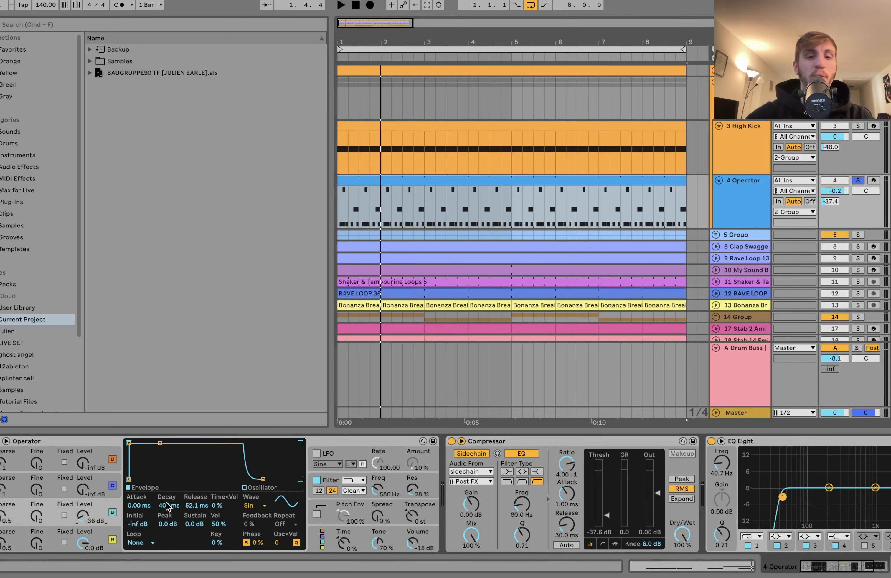
click(333, 483)
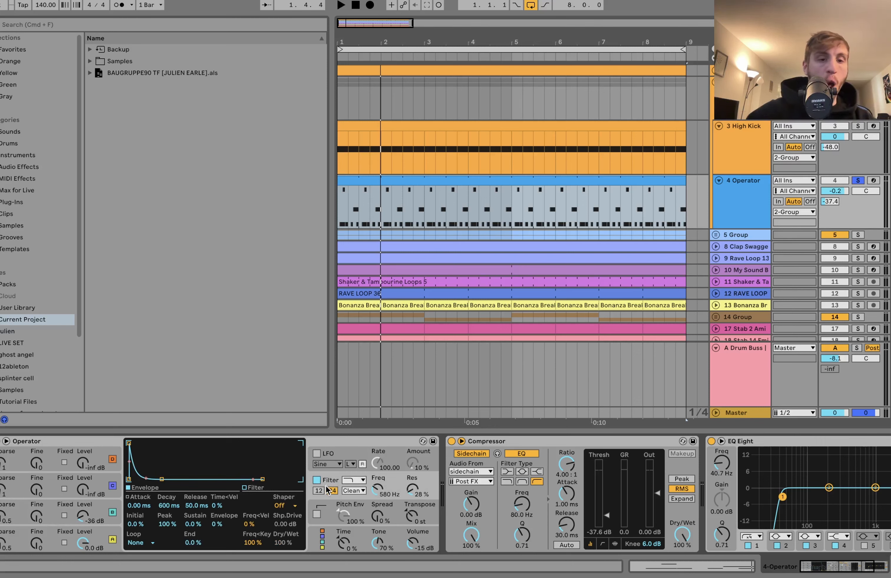
key(space)
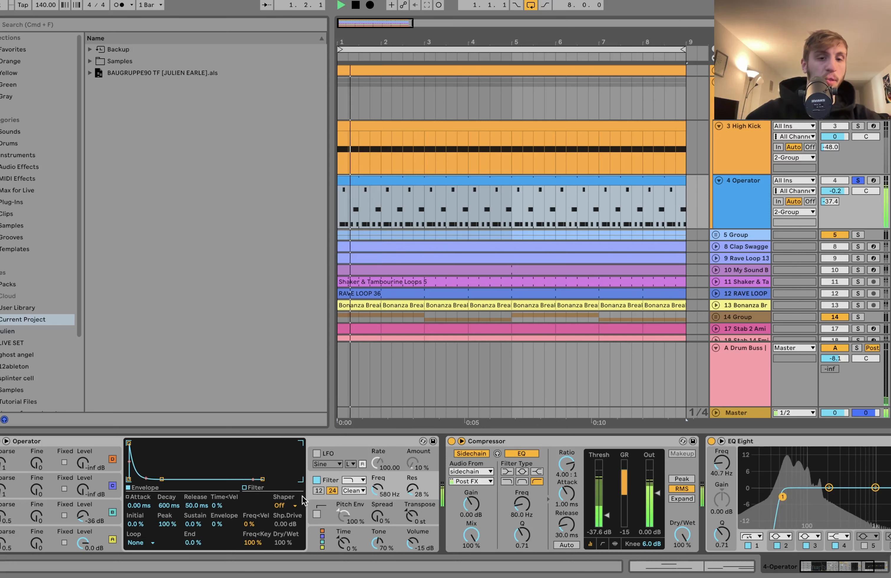
scroll(439, 489, right, 3)
scroll(438, 488, right, 2)
key(space)
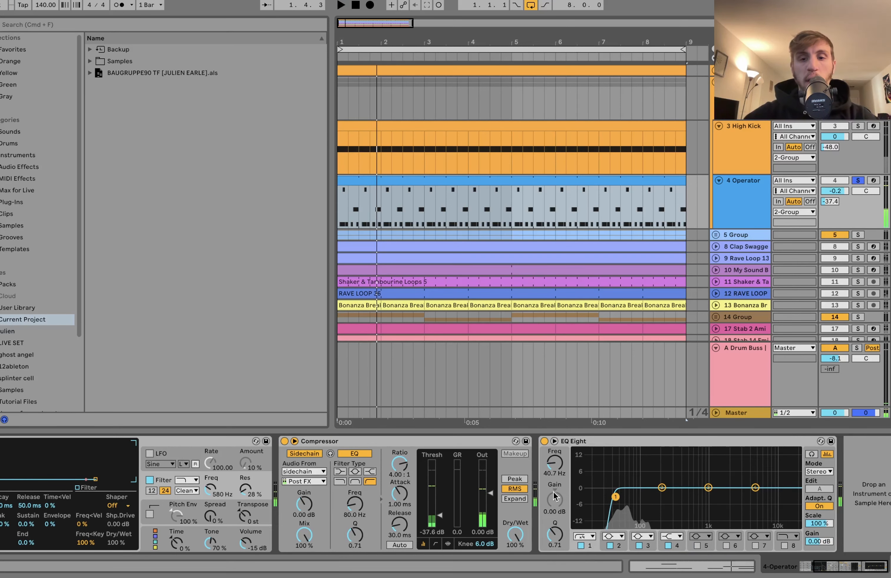
Step: Play the kick and bass group without solo, and show the effects on the Drum Buss return track
click(747, 100)
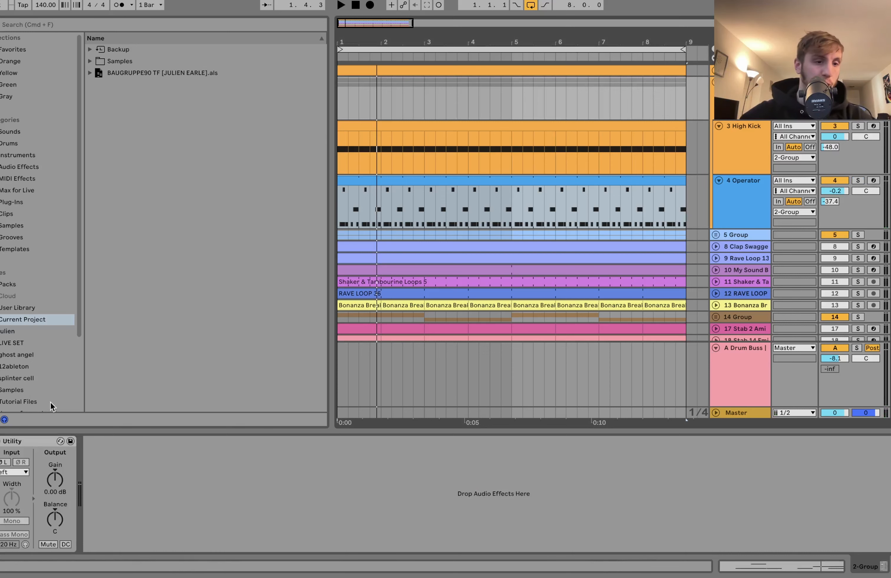
key(space)
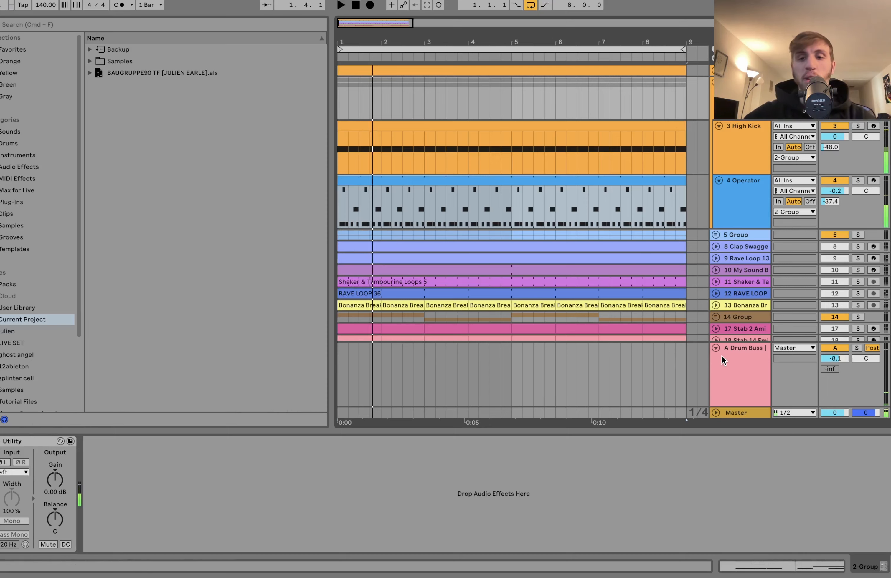
click(738, 359)
click(738, 132)
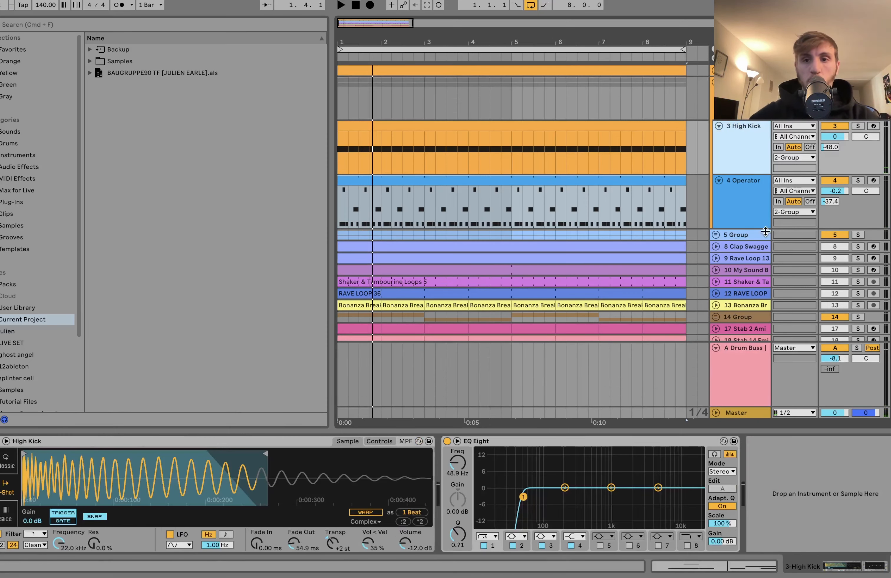
click(736, 352)
scroll(797, 286, down, 2)
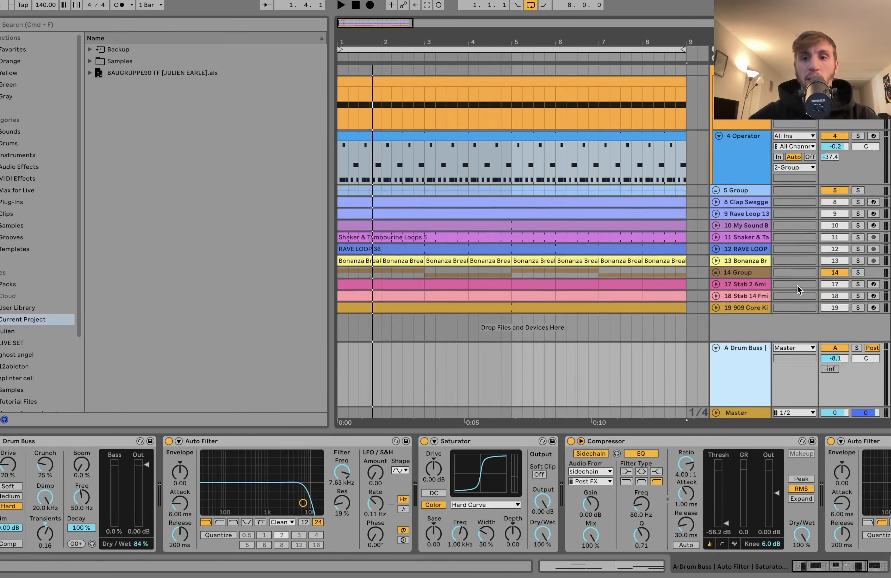
Step: Unfold all tracks from the 5 Group hi-hats through the 909 kick track
click(744, 300)
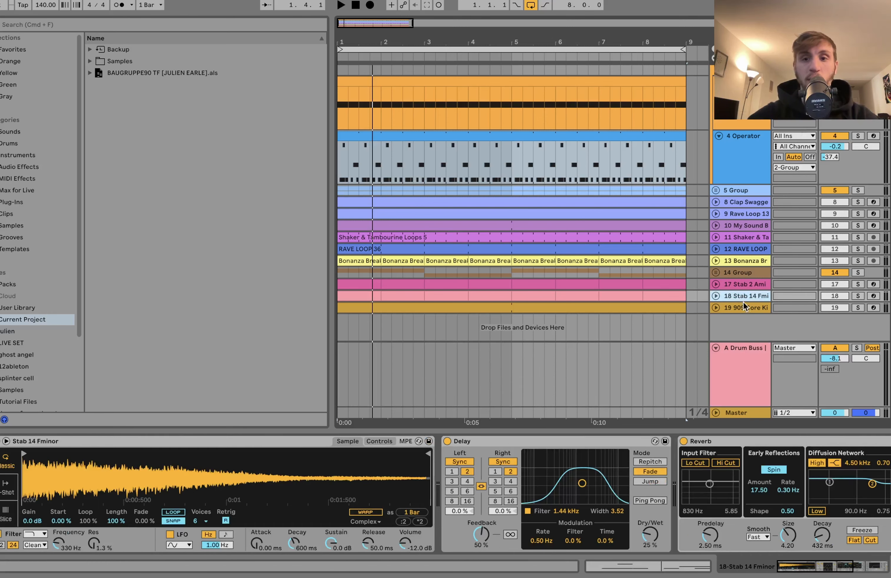
click(743, 304)
shift+click(744, 188)
key(u)
scroll(743, 187, down, 1)
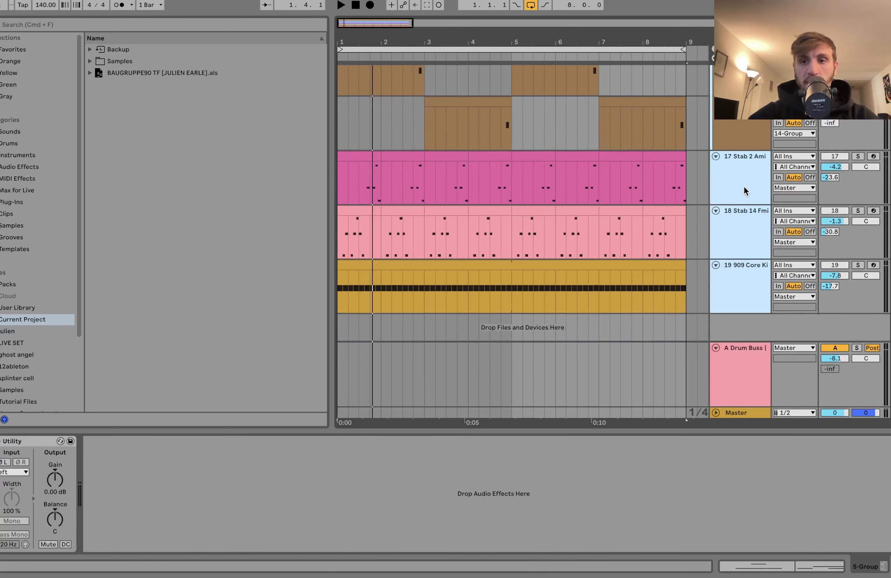
scroll(854, 347, up, 10)
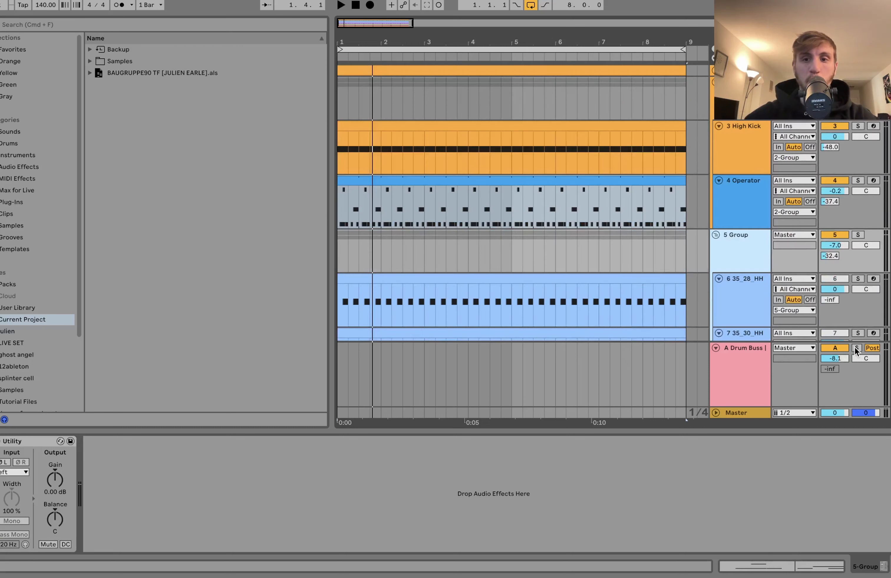
Step: Fold the 5 Group hi-hats, activate the tracks from 8 Clap Swagge onward and play the arrangement
click(716, 234)
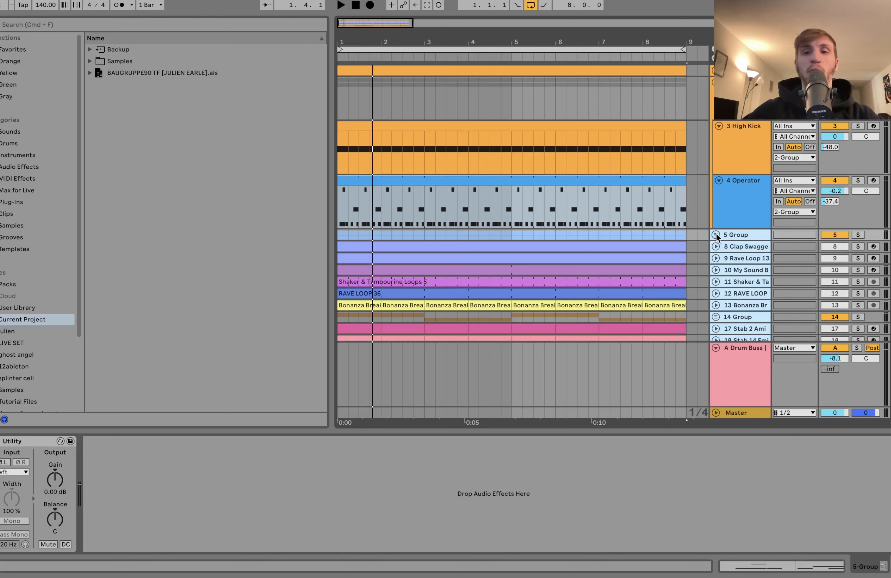
click(835, 246)
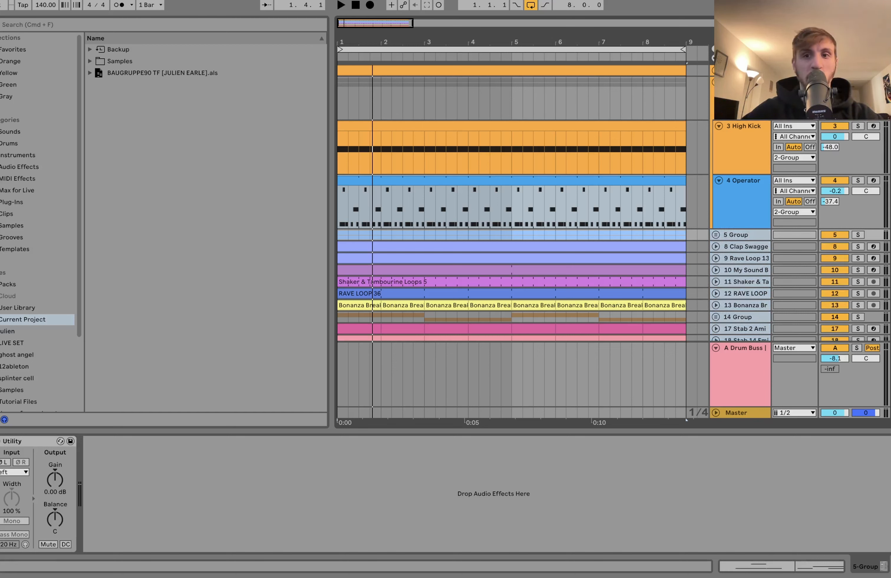
key(space)
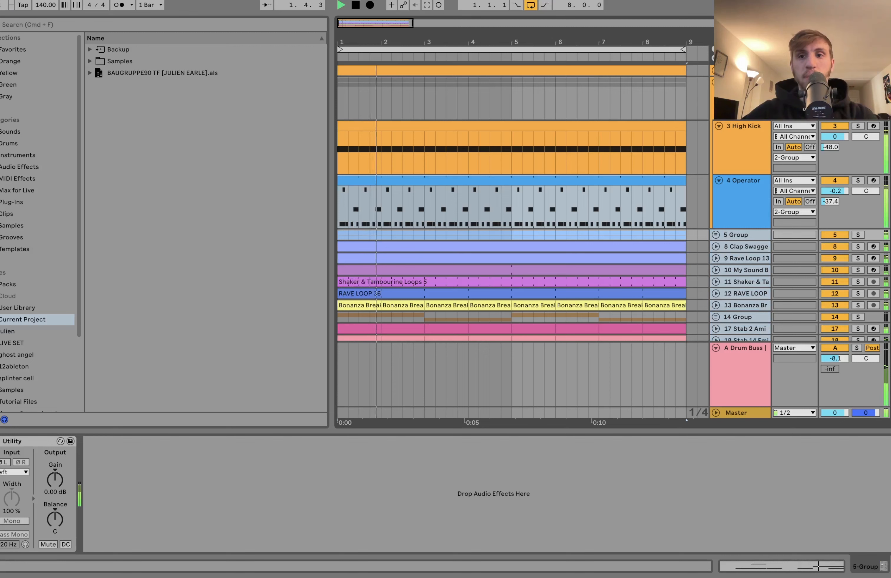
key(space)
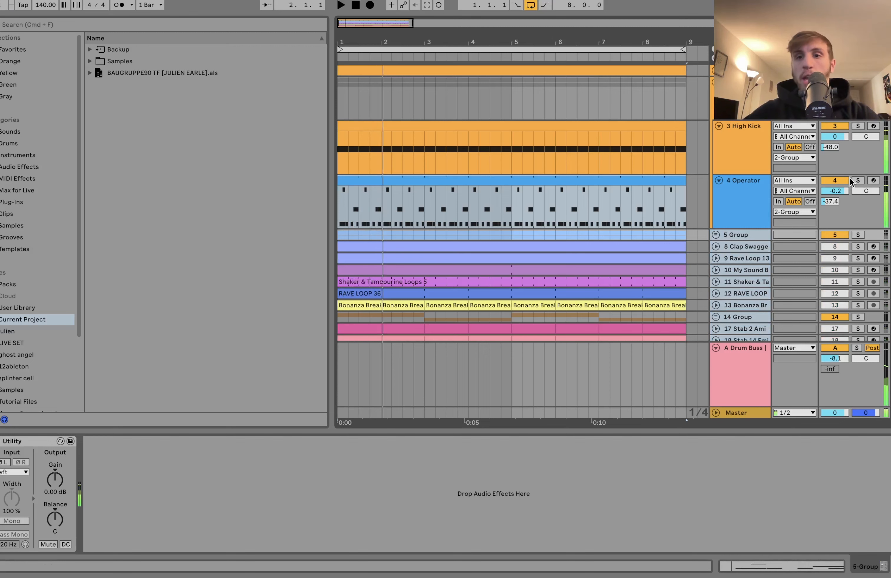
Step: Show the effects on the A Drum Buss return track and play it soloed
click(738, 369)
click(857, 348)
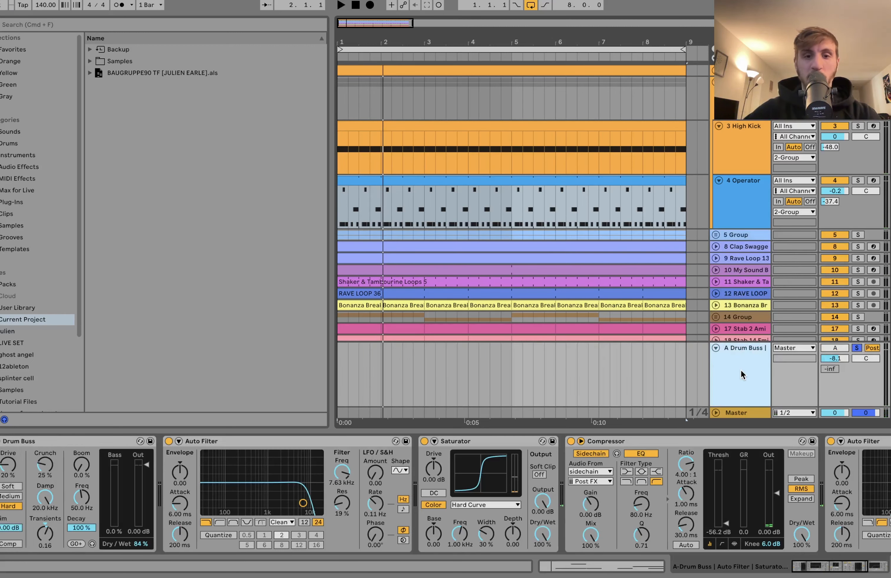
key(space)
scroll(738, 373, down, 3)
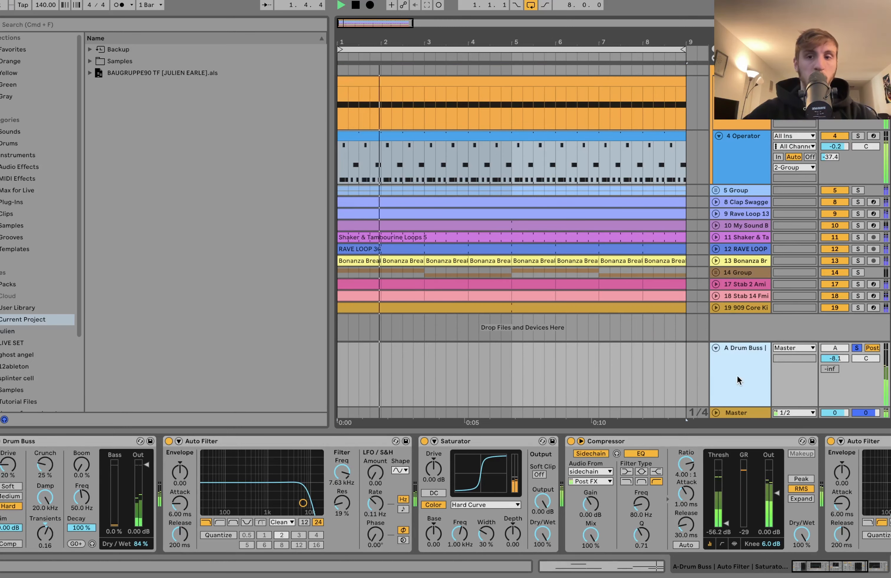
key(space)
Step: Bypass the Compressor on the Drum Buss return, reset the return's volume to 0 dB and play it
click(570, 441)
scroll(569, 442, right, 1)
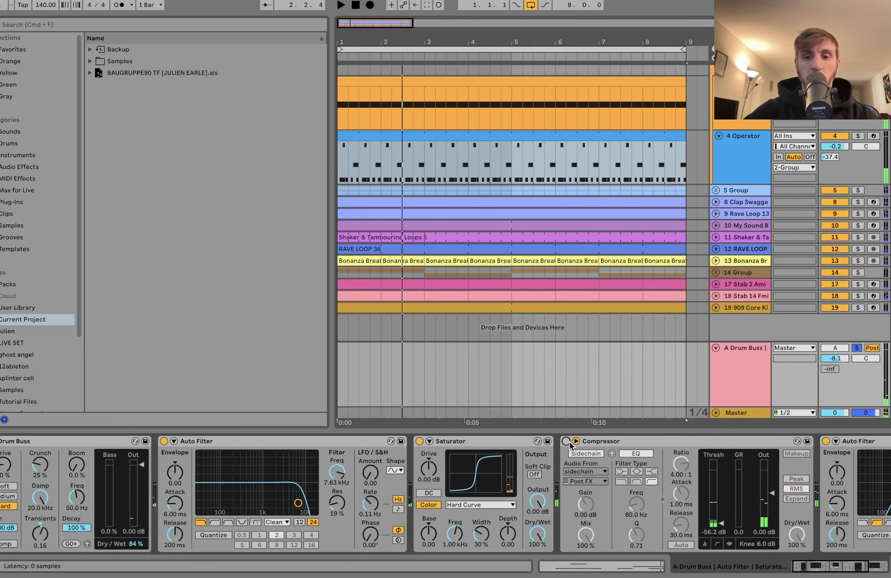
scroll(569, 442, right, 1)
key(space)
double_click(842, 359)
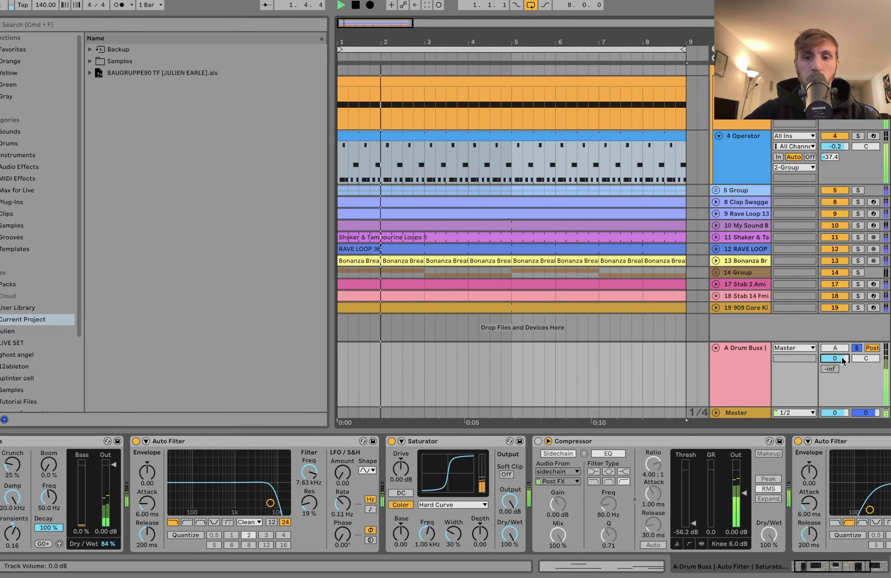
key(space)
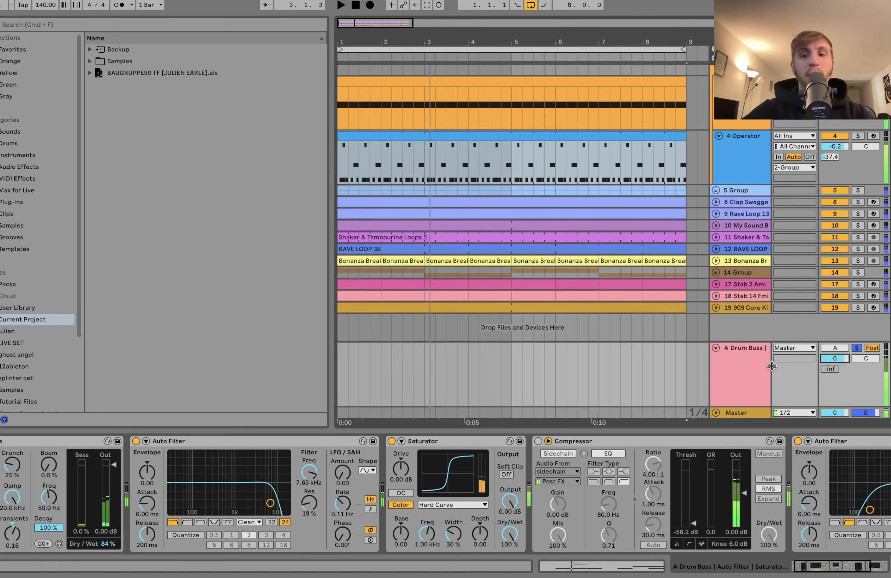
Step: Bypass the Auto Filter after the Compressor on the Drum Buss return and play the result
click(798, 442)
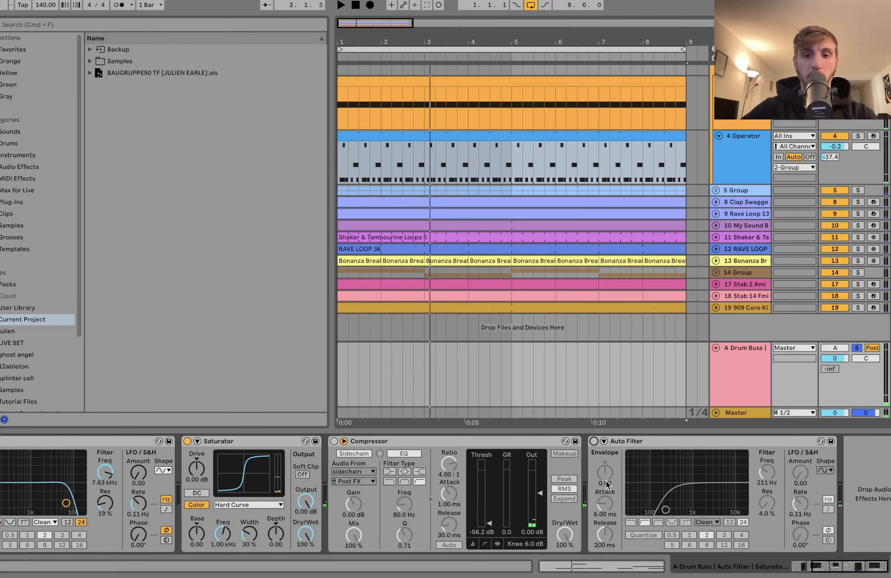
key(space)
scroll(637, 458, left, 5)
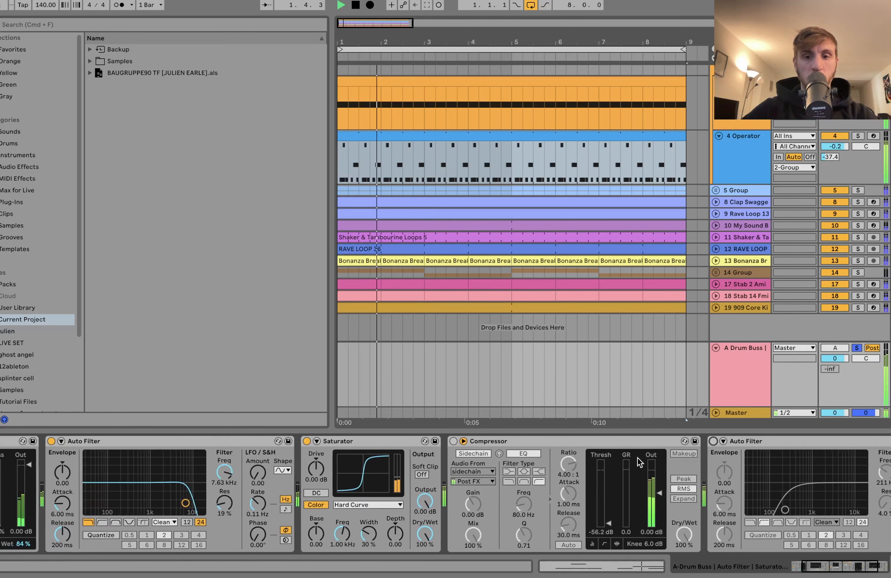
key(space)
Step: Undo the Auto Filter bypass, the return volume change and the Compressor bypass
key(super+z)
key(super+z)
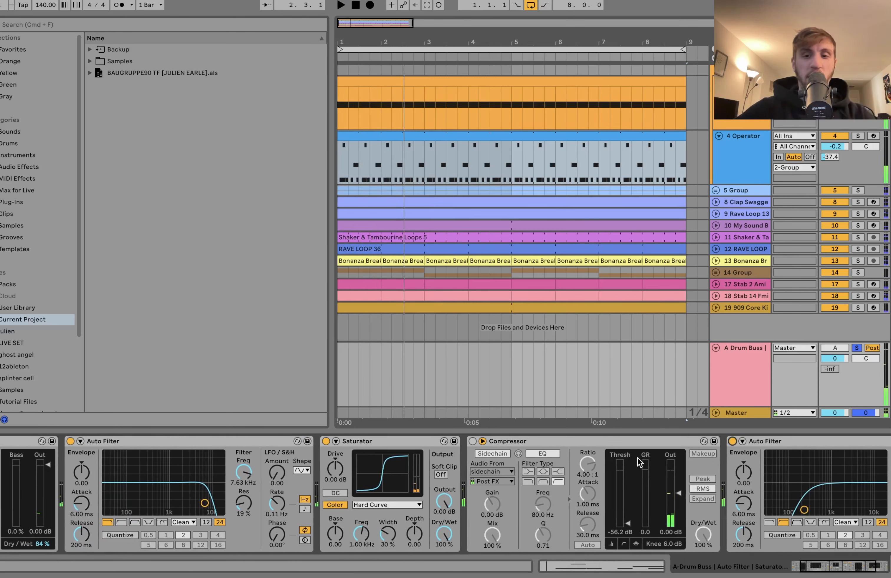
key(super+z)
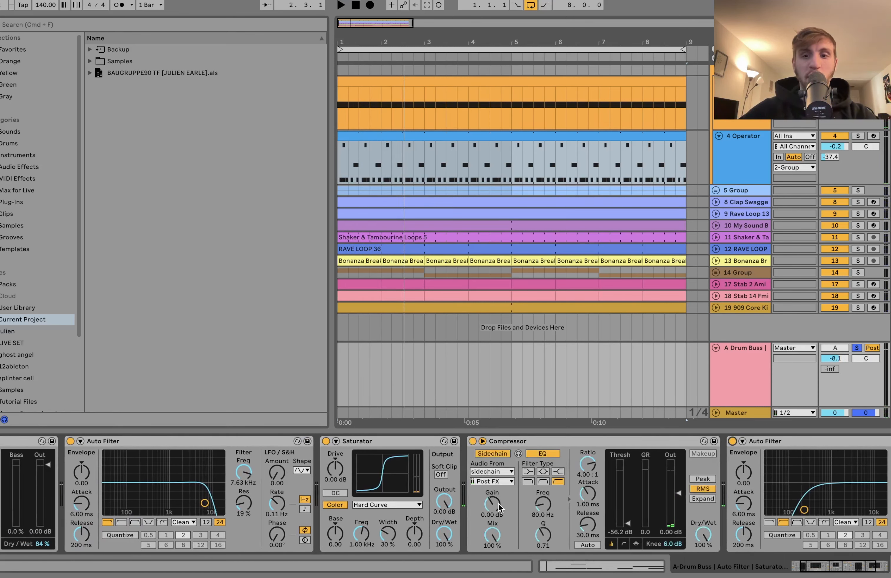
Step: Solo the 4 Operator track, show its devices, start playback and switch the solo to 3 High Kick
scroll(498, 505, left, 4)
scroll(660, 215, up, 3)
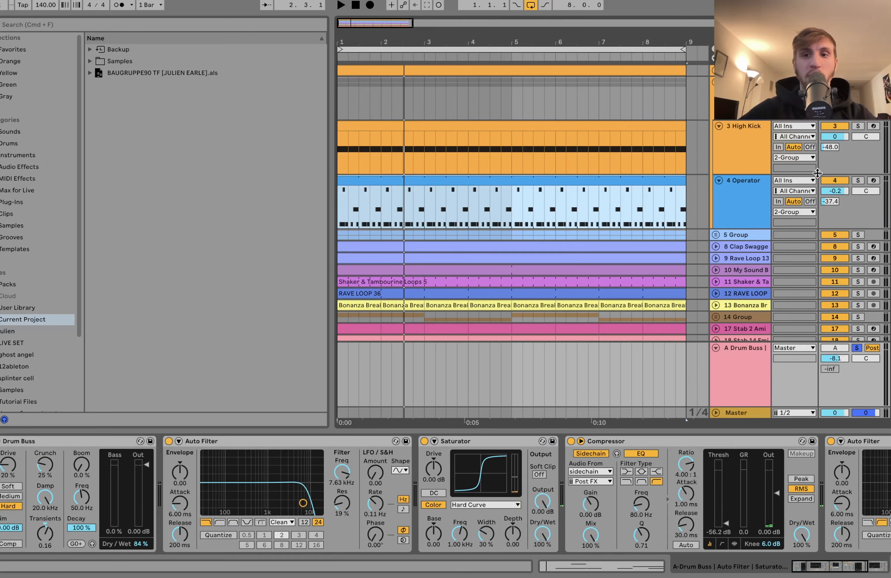
click(858, 180)
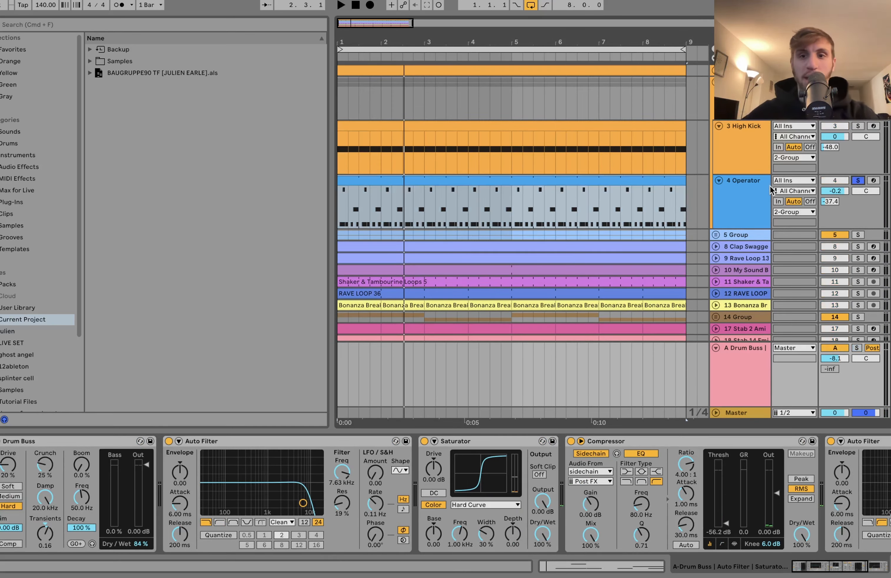
click(742, 192)
key(space)
click(858, 126)
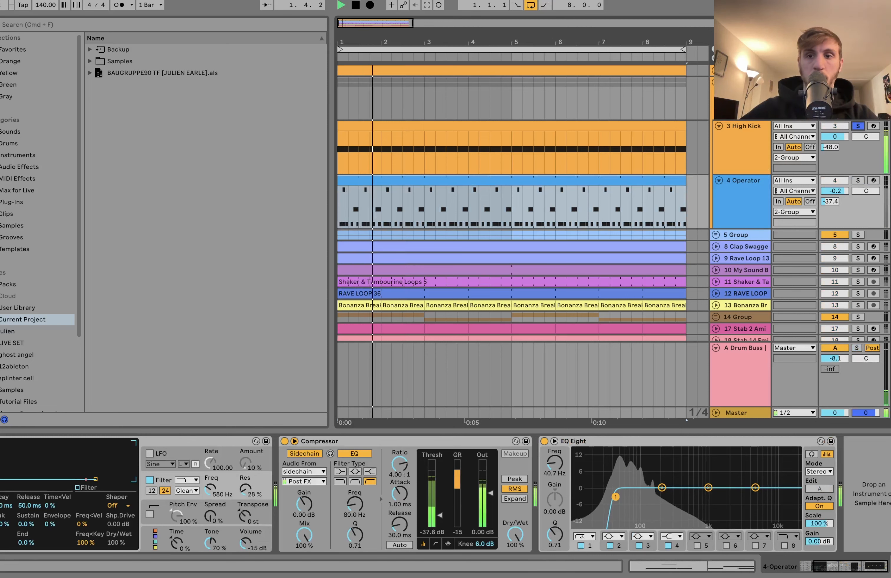
Step: Solo the whole kick and bass group during playback, and show the Drum Buss return's effects once stopped
click(743, 82)
click(858, 83)
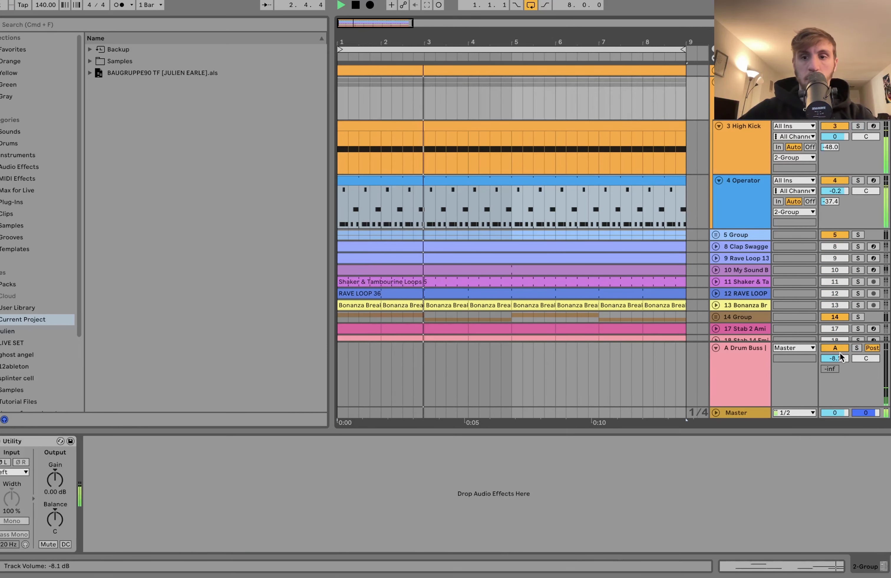
key(space)
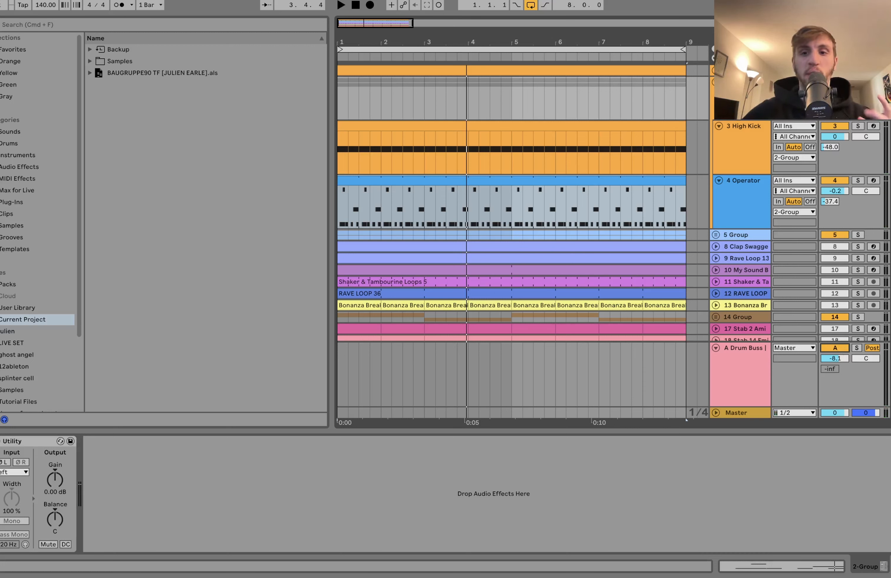
click(731, 366)
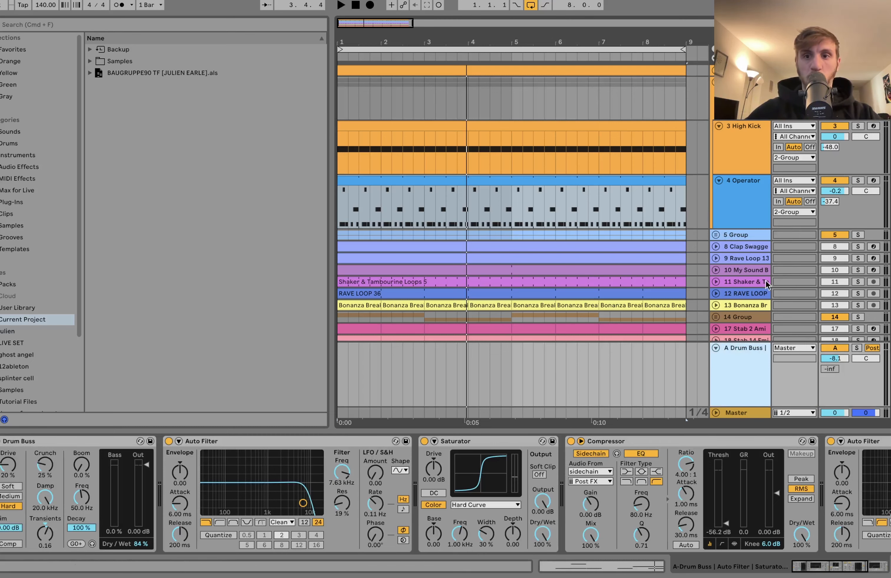
Step: Unfold the 5 Group hi-hats, show the sample on the 35_28_HH track and play the group
click(715, 235)
scroll(818, 142, down, 5)
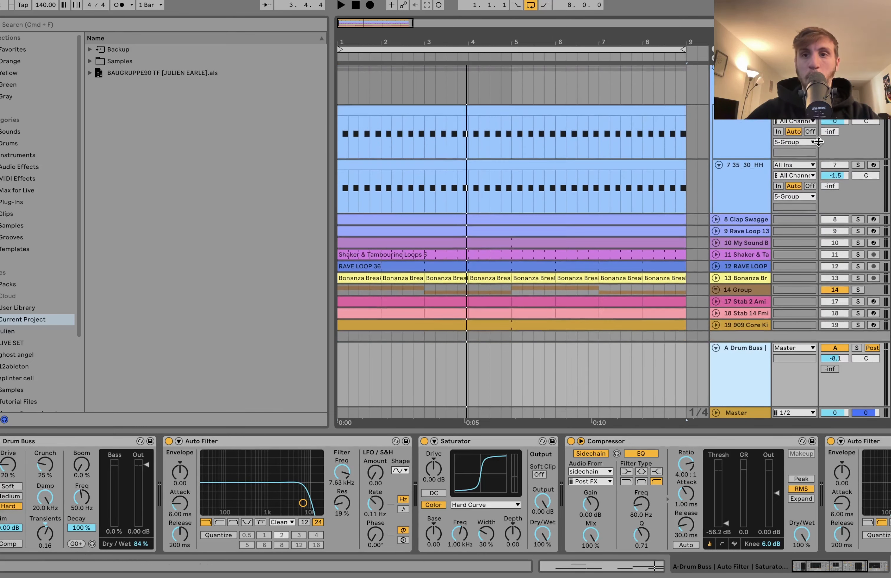
scroll(736, 150, up, 1)
click(736, 150)
key(space)
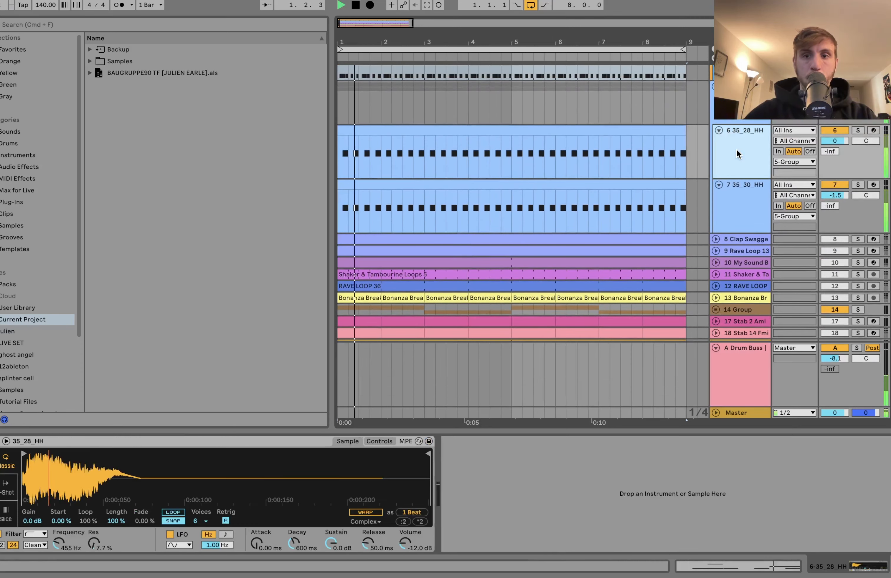
Step: Solo the 35_28_HH and 35_30_HH tracks in turn during playback, showing the 35_30_HH sample
click(857, 130)
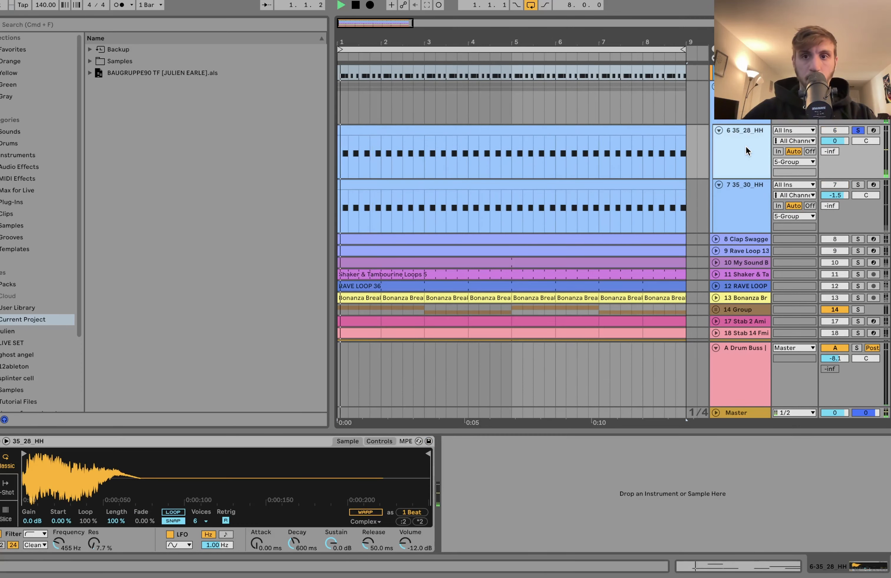
click(858, 184)
click(749, 196)
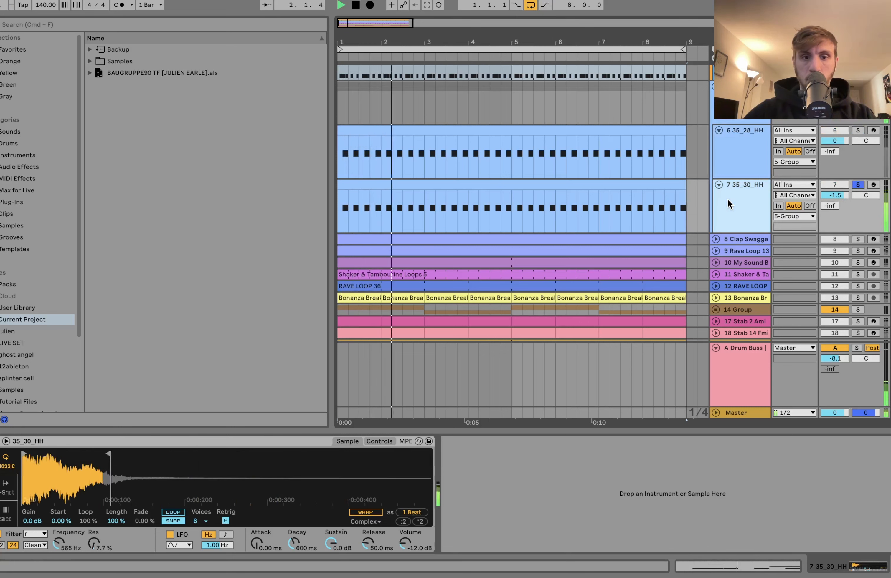
key(space)
Step: Show the Utility on the 5 Group track, and solo the group to play both hi-hats together
click(740, 99)
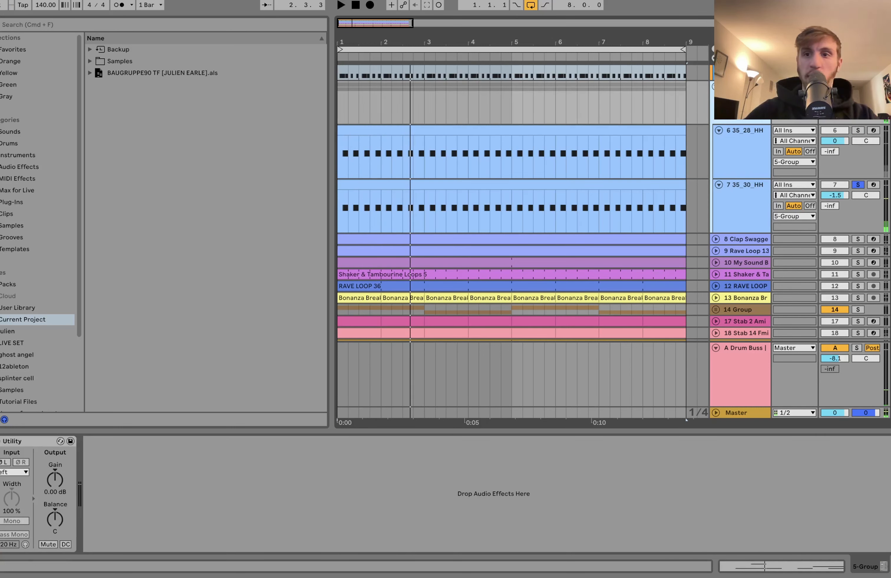
click(858, 86)
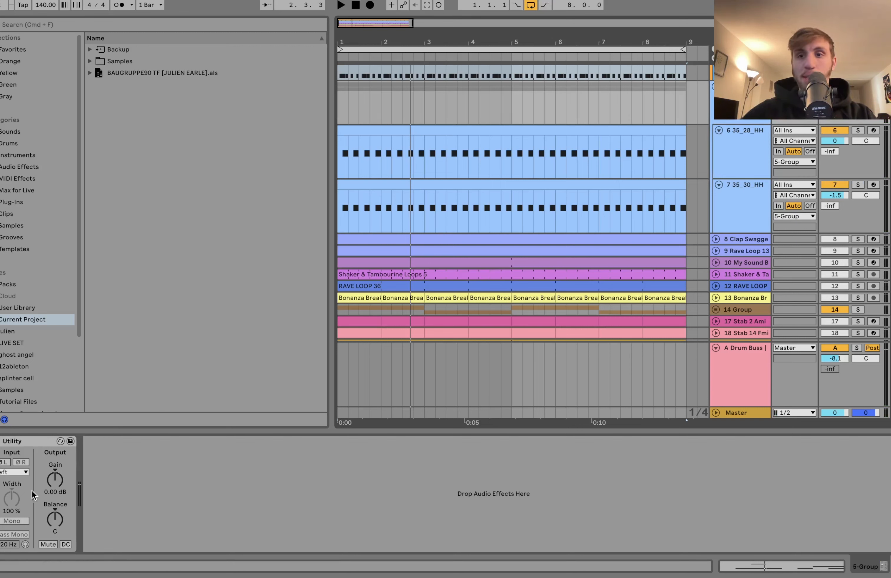
key(space)
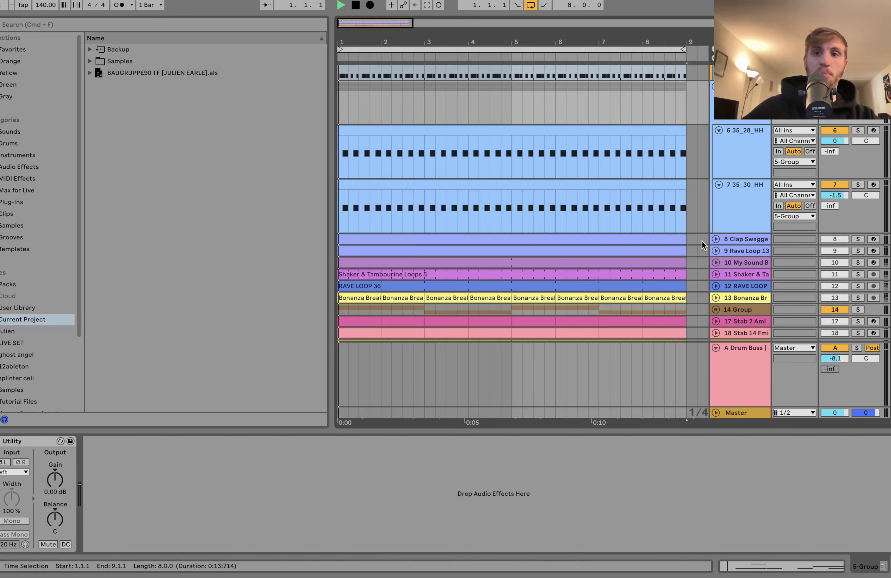
key(space)
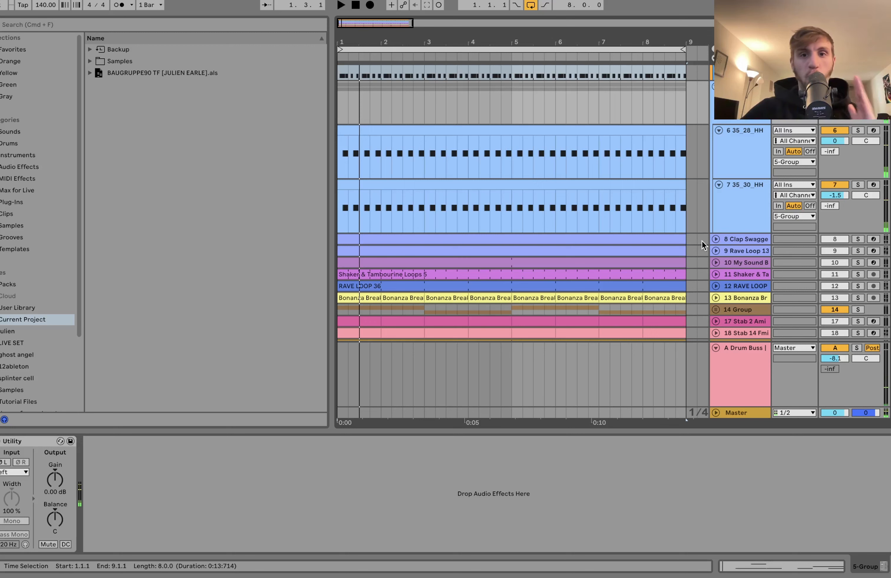
Step: Play the hi-hats while toggling and soloing the Drum Buss return, and look over the return's effect chain
click(748, 370)
key(space)
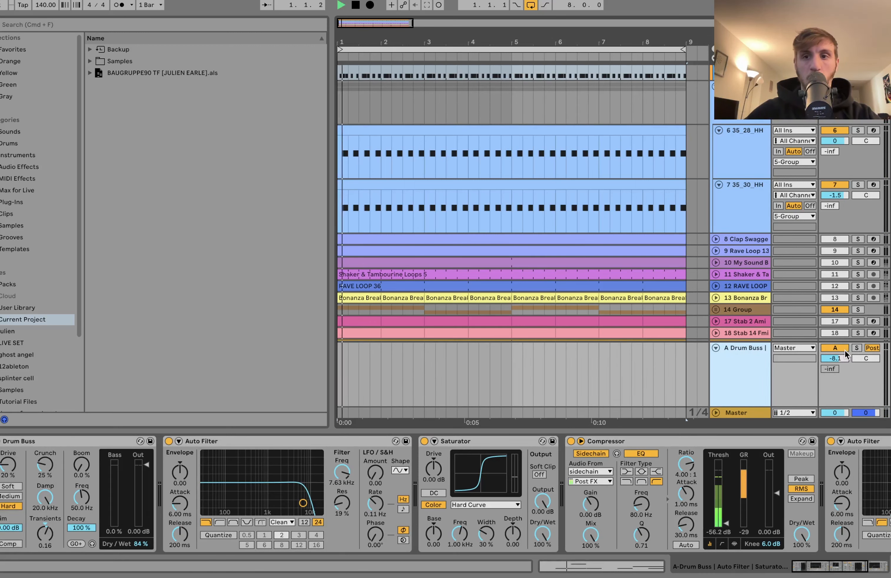
click(838, 348)
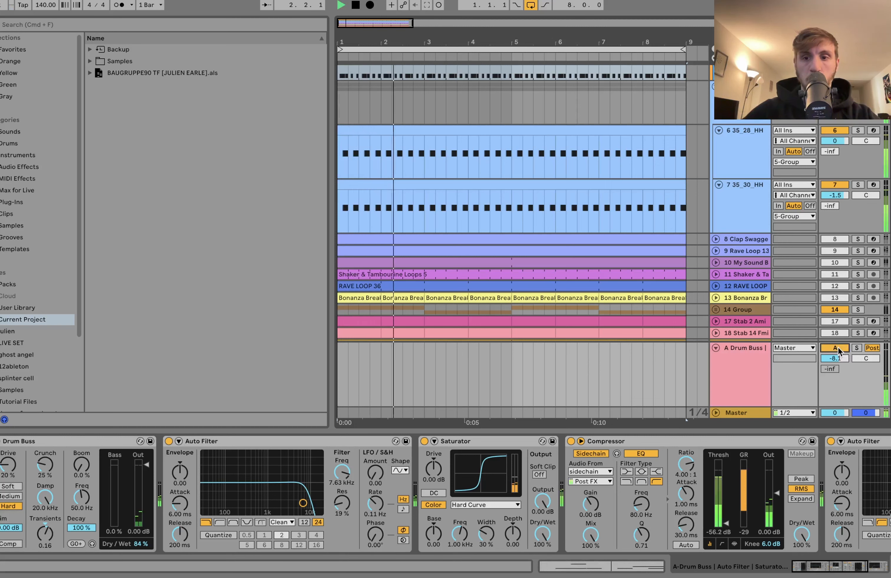
click(856, 348)
key(space)
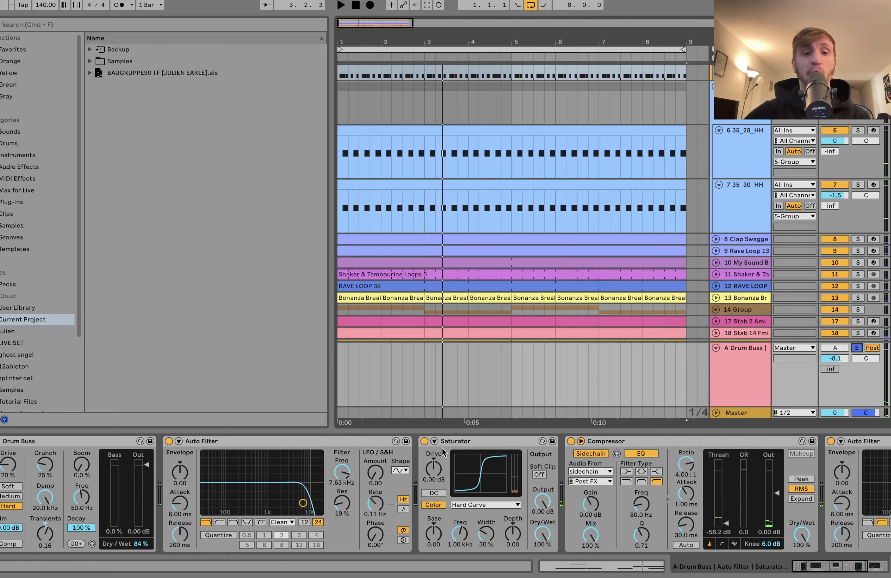
scroll(129, 513, right, 6)
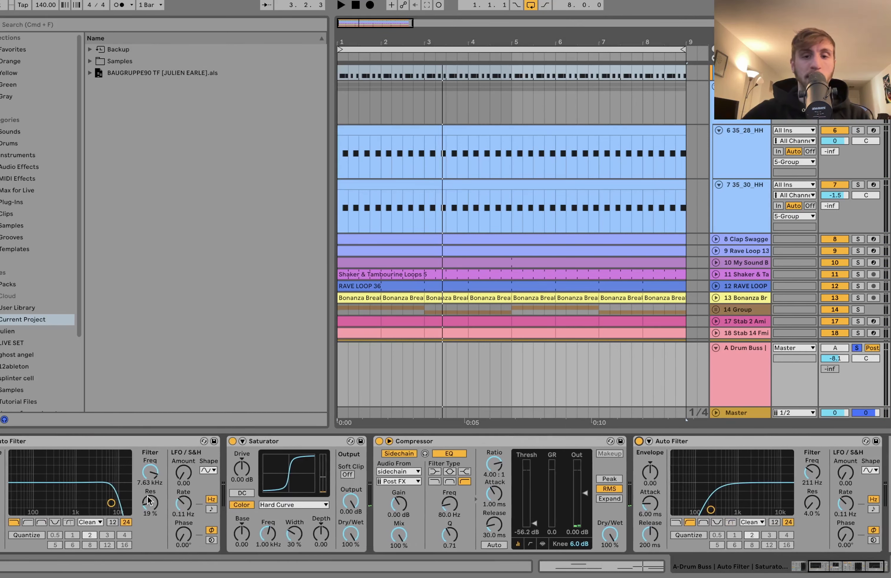
scroll(298, 500, left, 6)
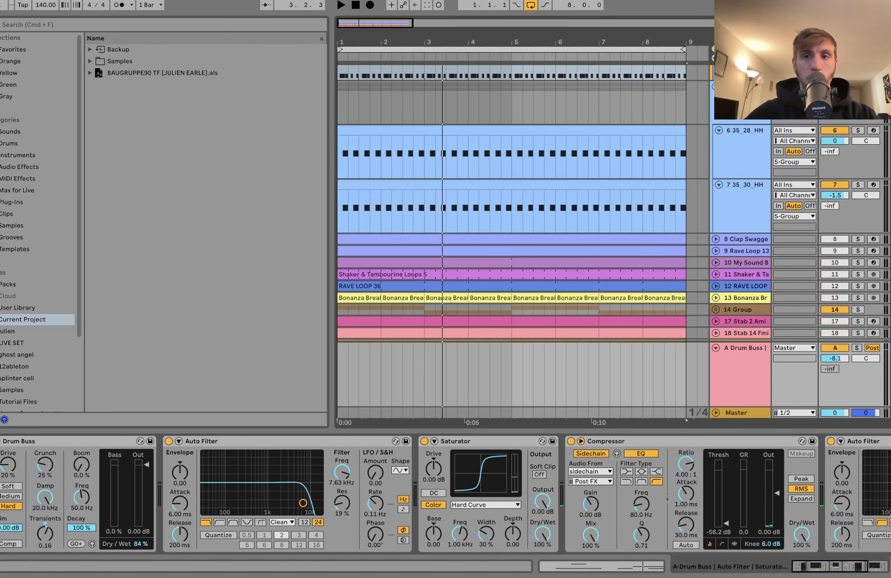
Step: Play the hi-hat group without the return soloed, and unfold the 8 Clap Swagge track to show its sample
click(742, 87)
key(space)
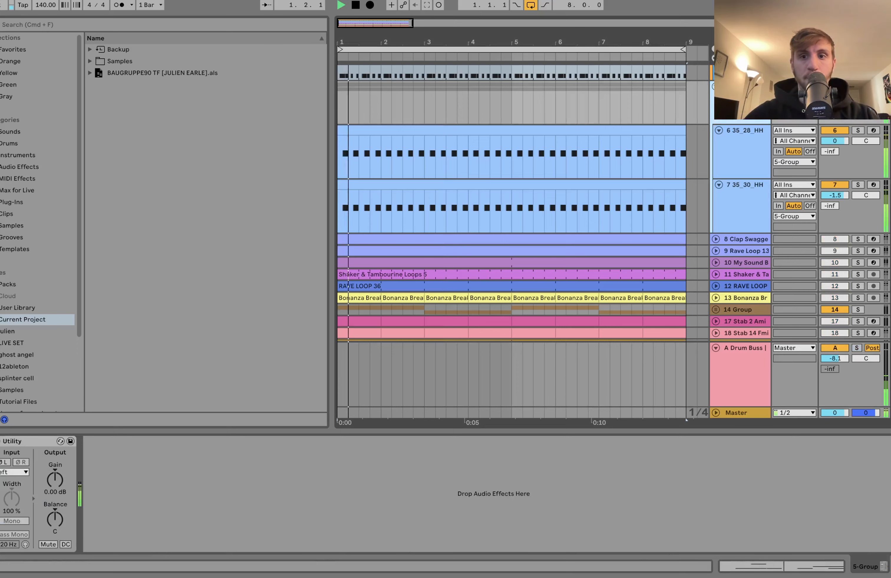
click(715, 239)
click(741, 249)
key(space)
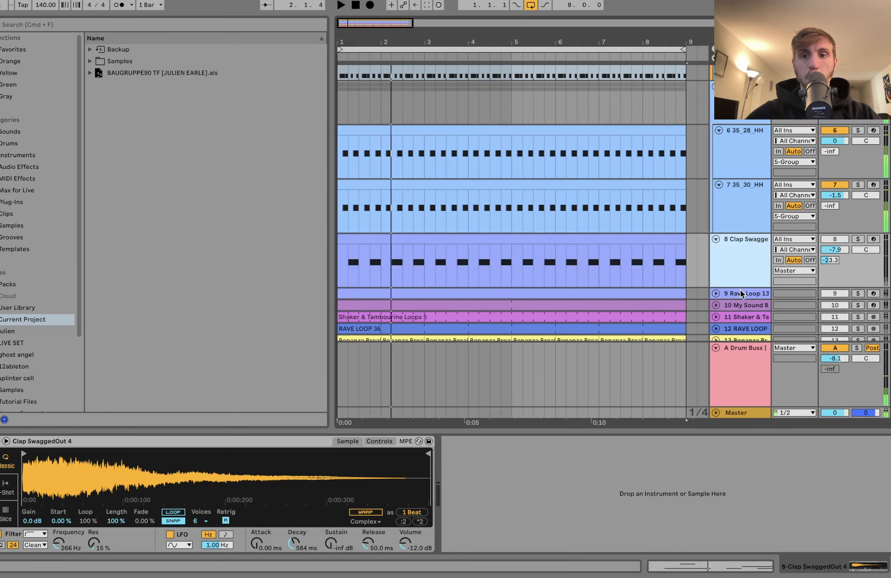
Step: Unfold the 9 Rave Loop 13 track, show its sample and solo the track
click(740, 291)
scroll(857, 161, down, 5)
click(858, 172)
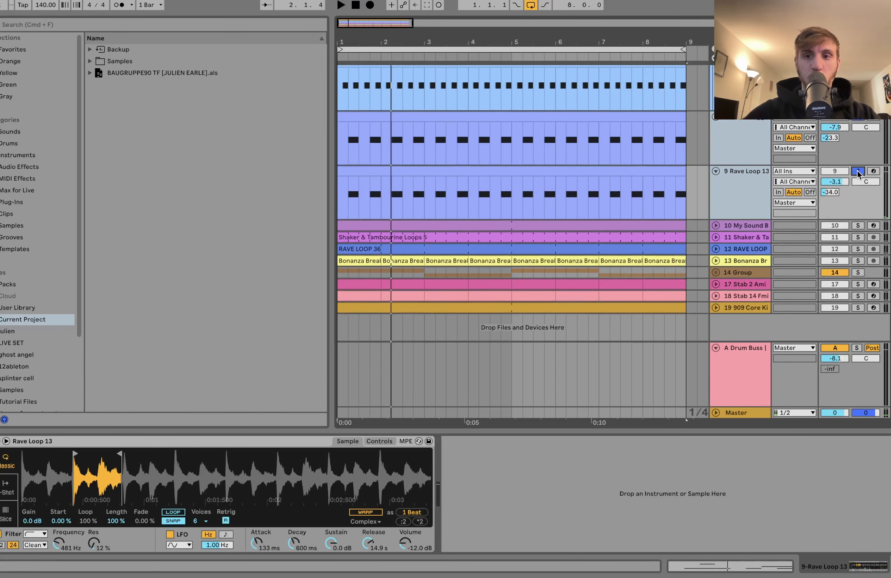
Step: Play the clap with Rave Loop 13, show the 8 Clap Swagge sample, and compare the clap without the loop
key(space)
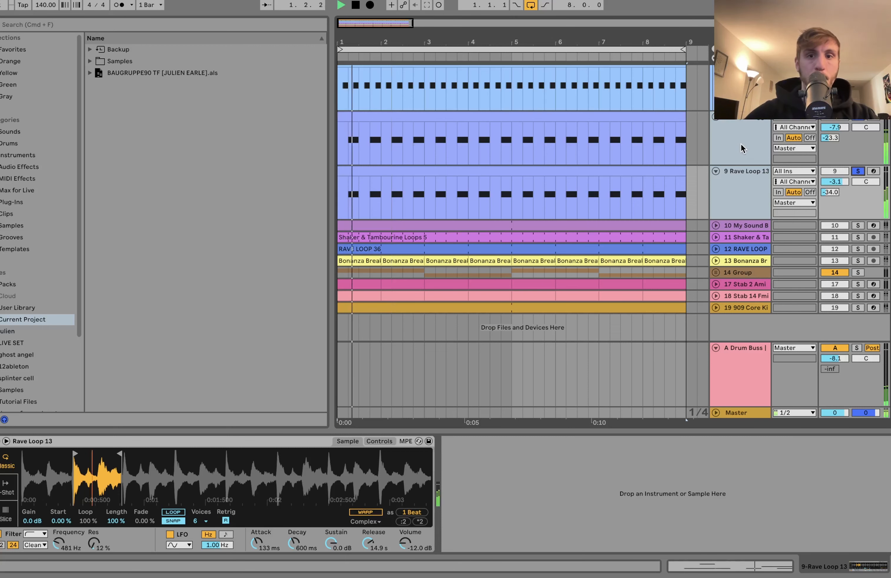
click(739, 146)
key(space)
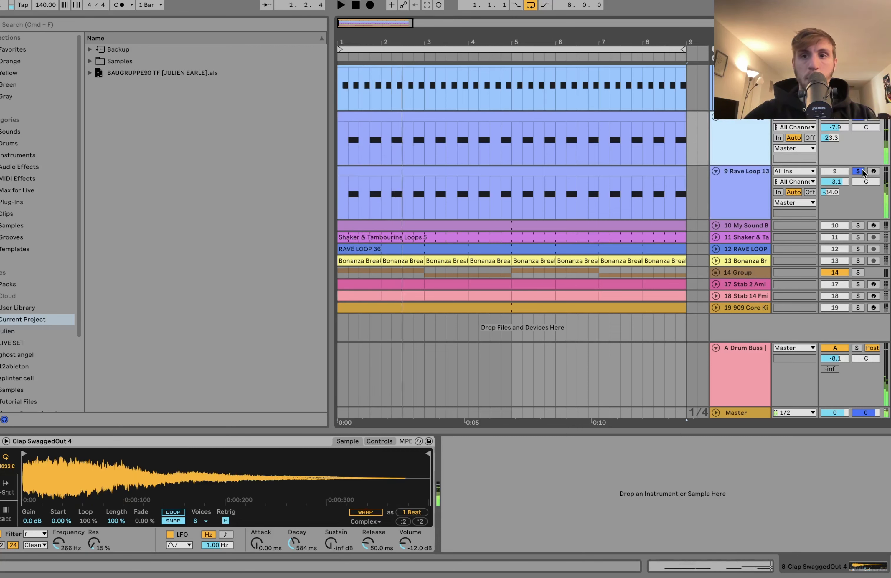
key(space)
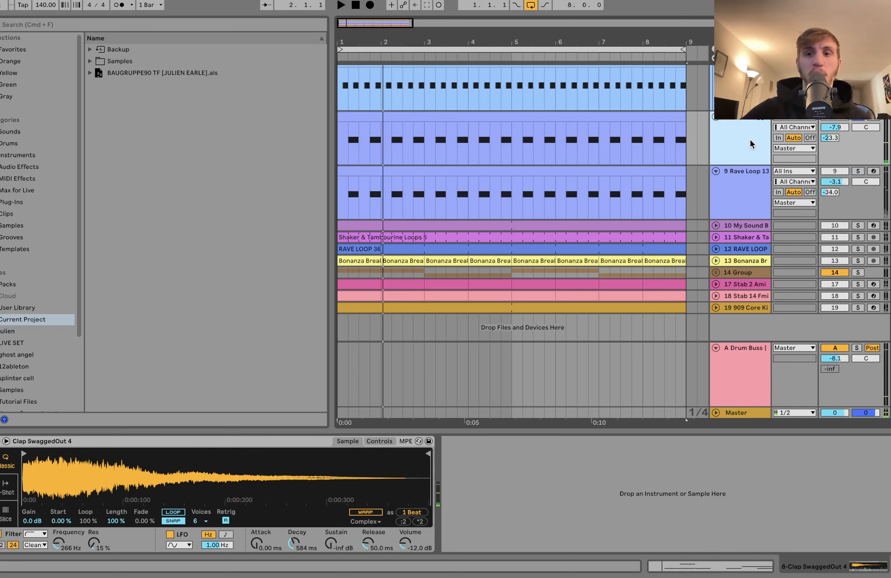
Step: Solo the 9 Rave Loop 13 track, show its sample and play it
click(854, 172)
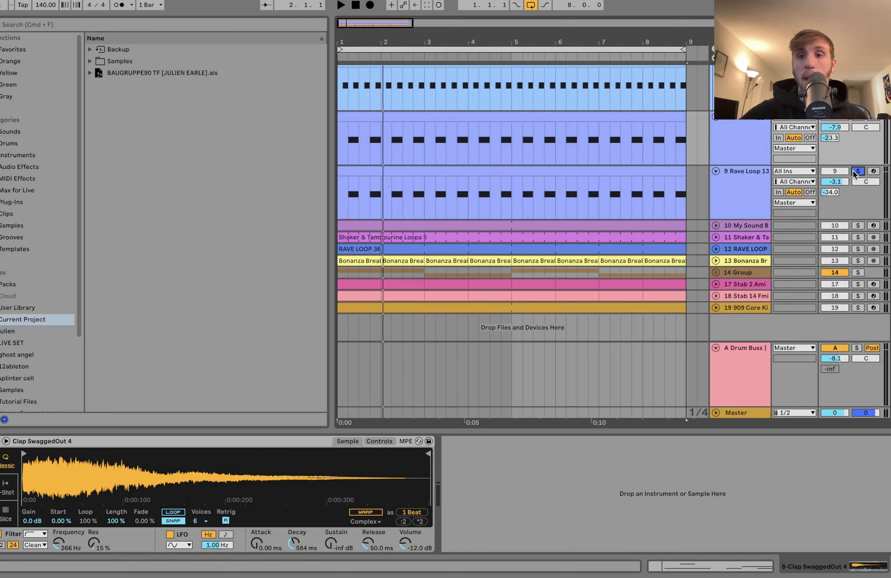
click(742, 191)
key(space)
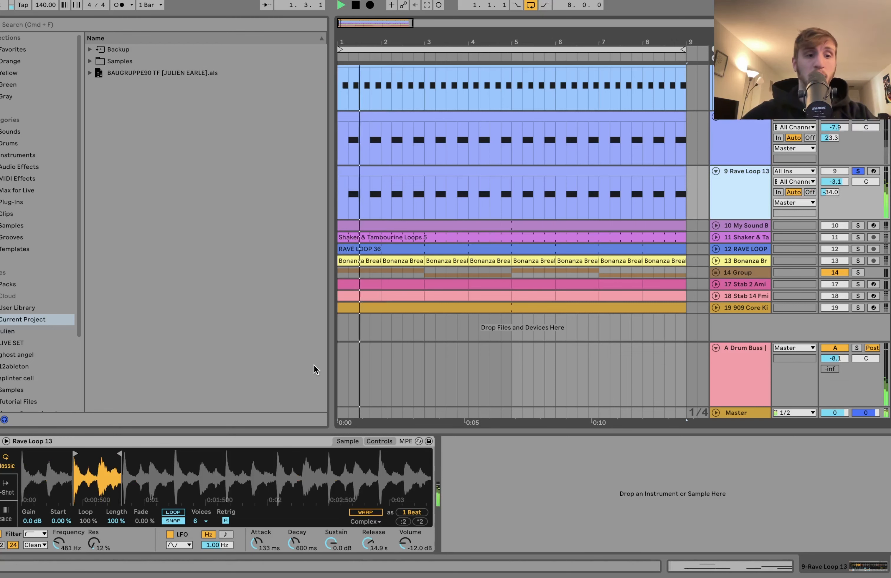
key(space)
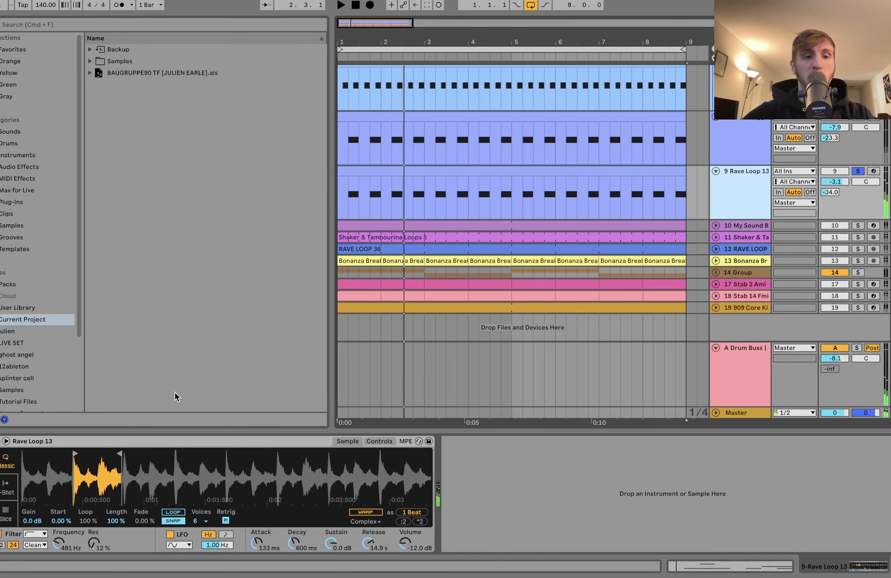
Step: Show Rave Loop 13's filter and amplitude envelope controls, and play the clap alone before adding the loop's solo
click(379, 442)
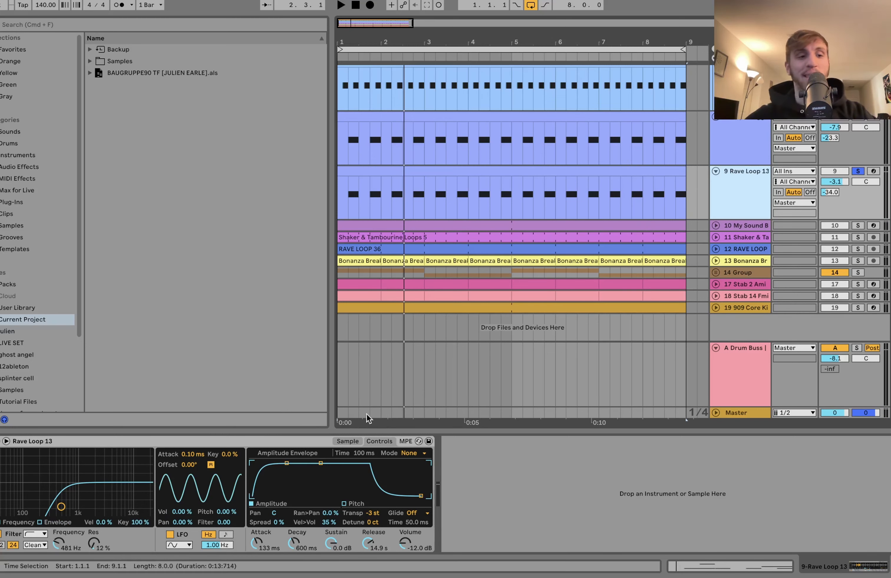
click(856, 118)
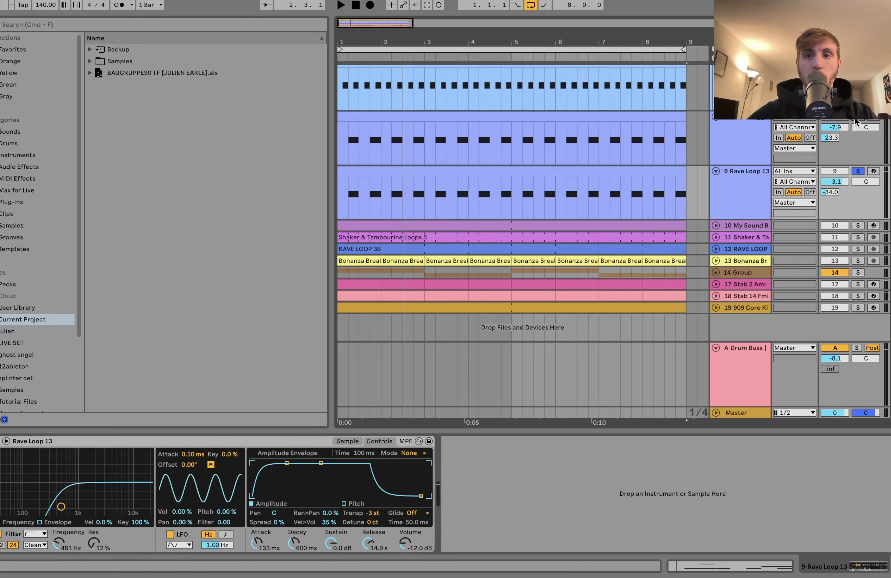
key(space)
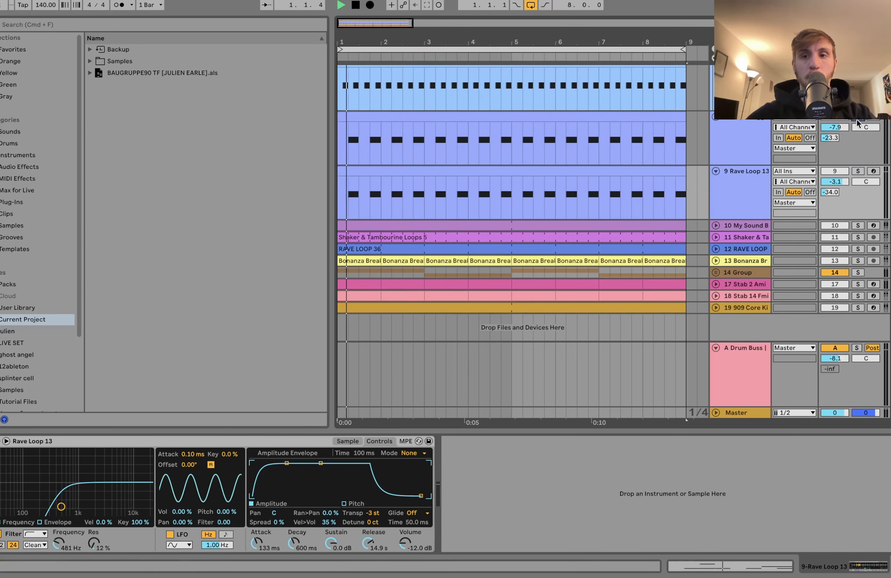
click(858, 171)
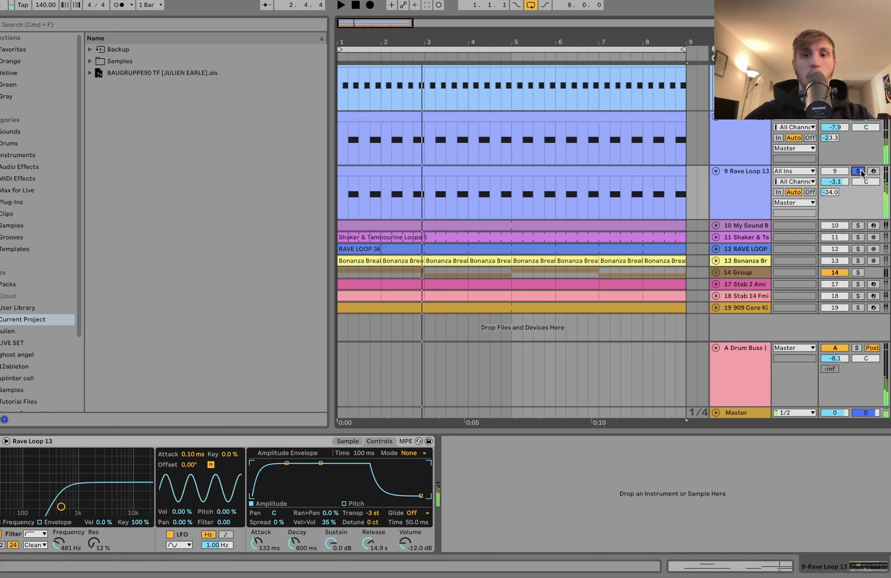
key(space)
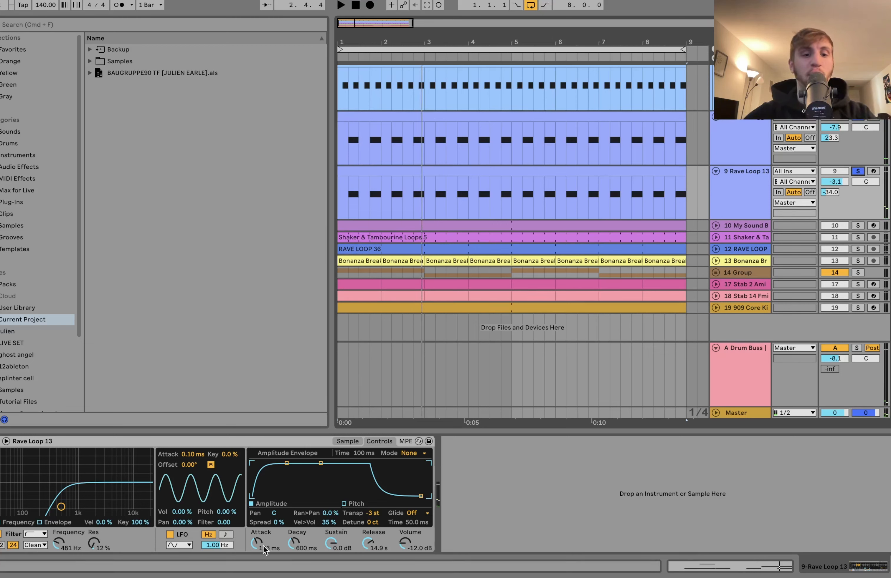
Step: Point out the Attack control of Rave Loop 13's amplitude envelope and replay the loop layered with the clap
drag(264, 547, 257, 547)
key(space)
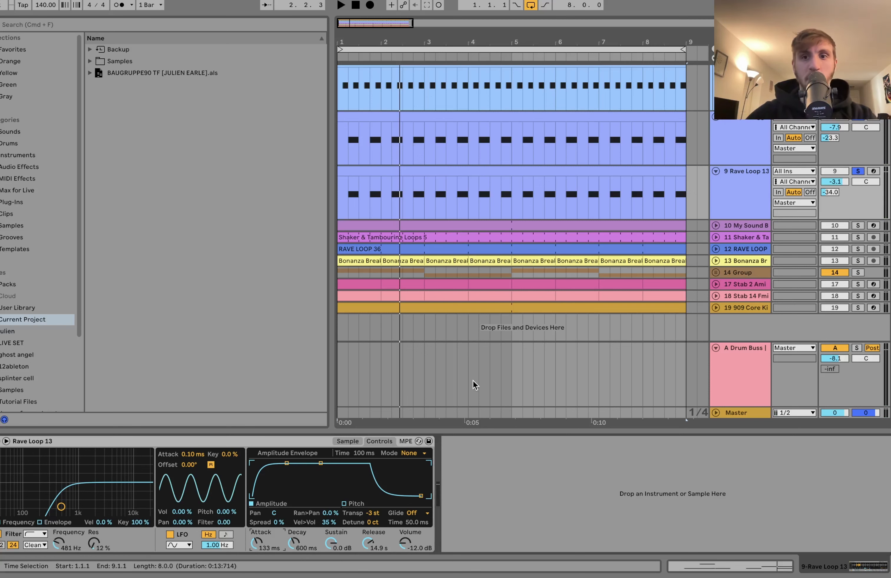
key(space)
key(space)
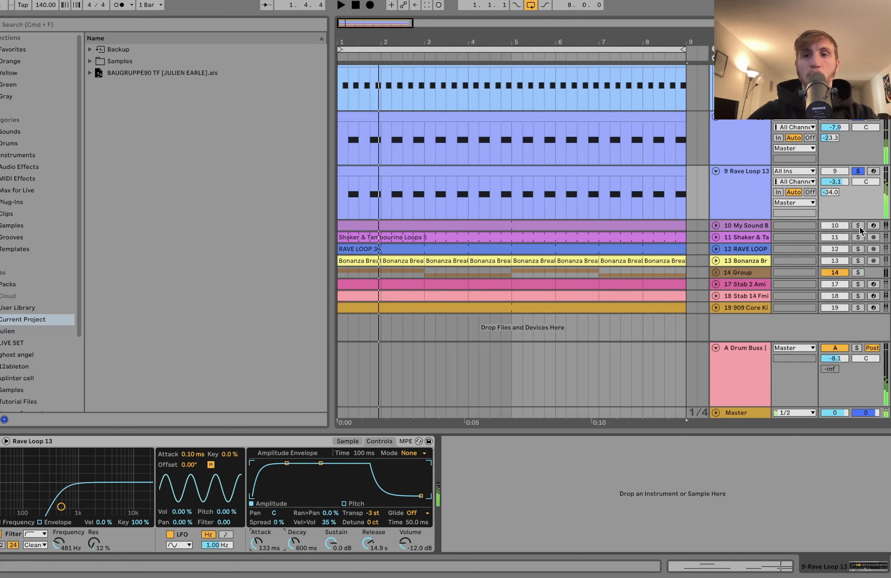
Step: Select and solo the tracks from the 2-Group down to 8 Clap Swagge, and play them before adding Rave Loop 13's solo
scroll(859, 231, up, 5)
click(738, 322)
scroll(737, 323, up, 3)
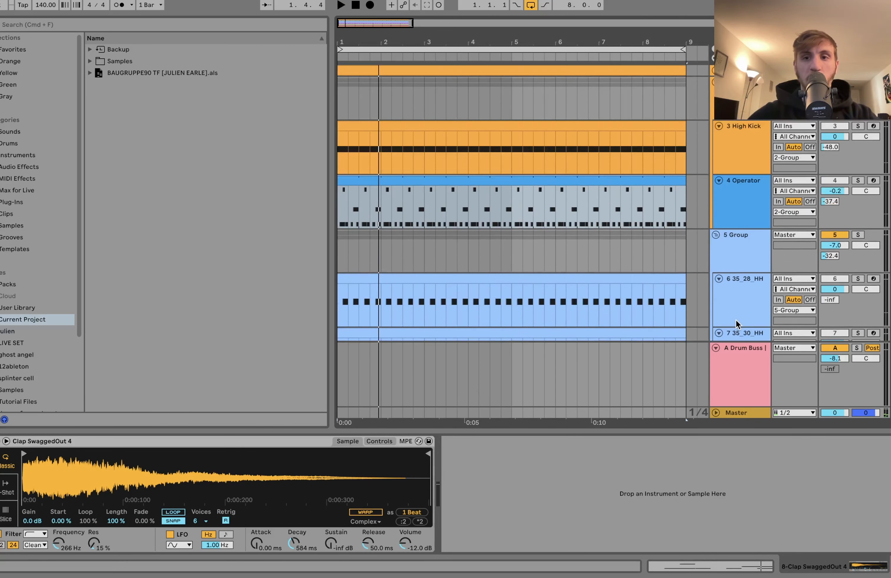
click(756, 120)
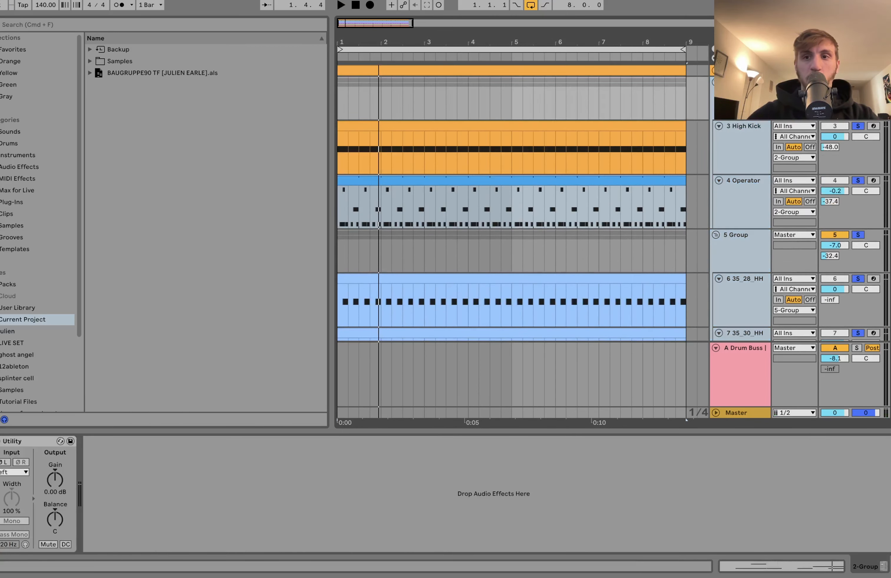
scroll(614, 203, down, 5)
key(space)
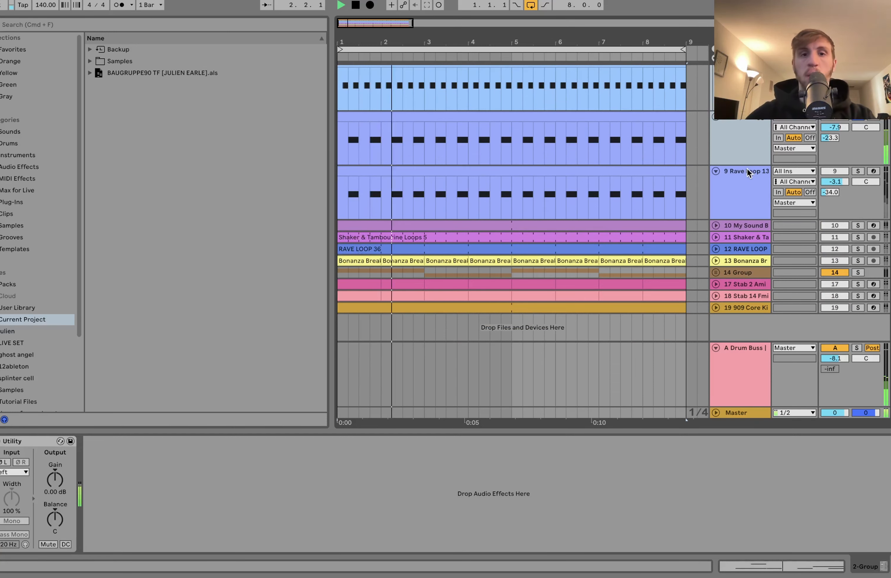
key(space)
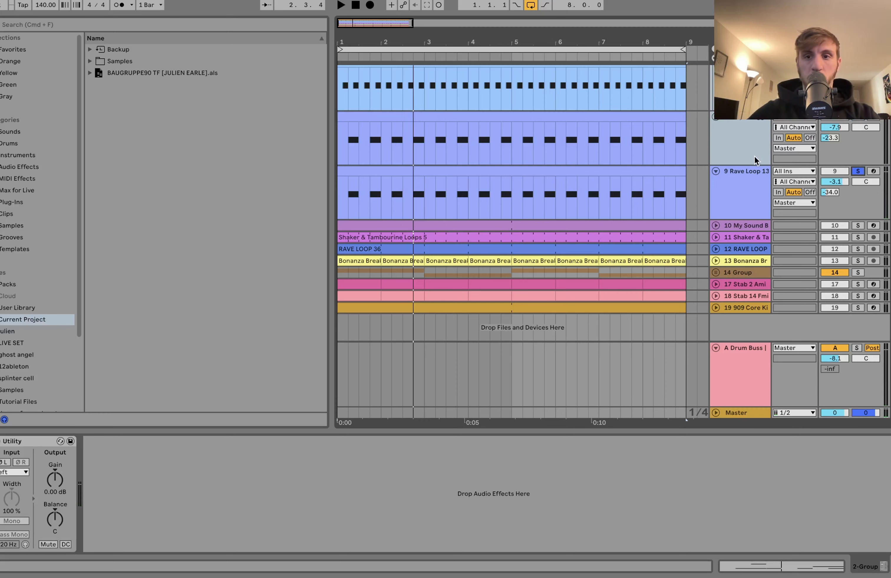
Step: Play the kick, bass, hi-hats and clap together with Rave Loop 13, and return to only Rave Loop 13 soloed
key(space)
scroll(859, 120, up, 6)
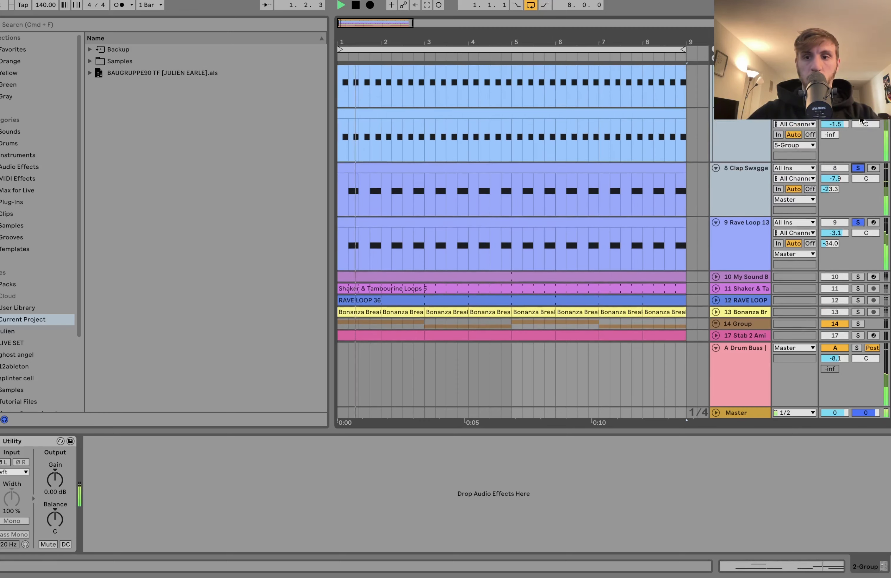
scroll(748, 181, down, 5)
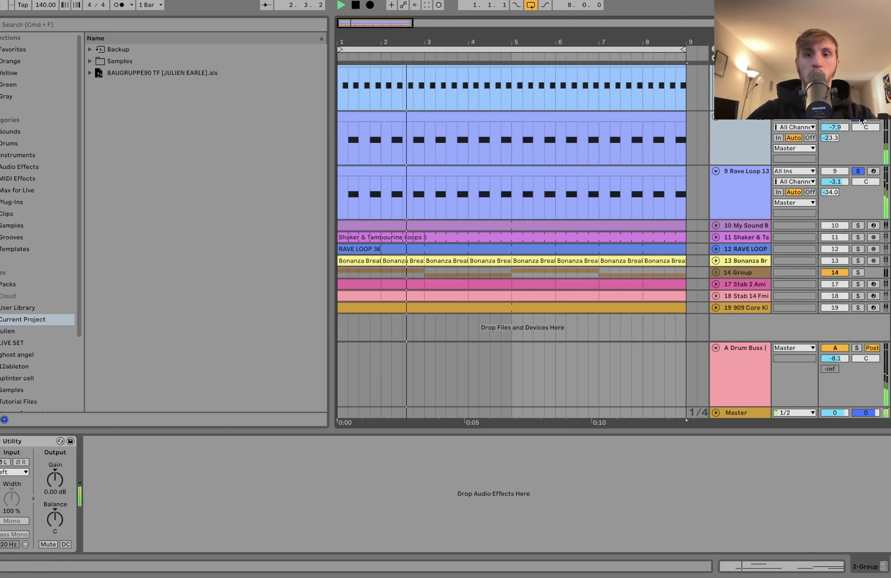
key(space)
click(748, 180)
click(857, 171)
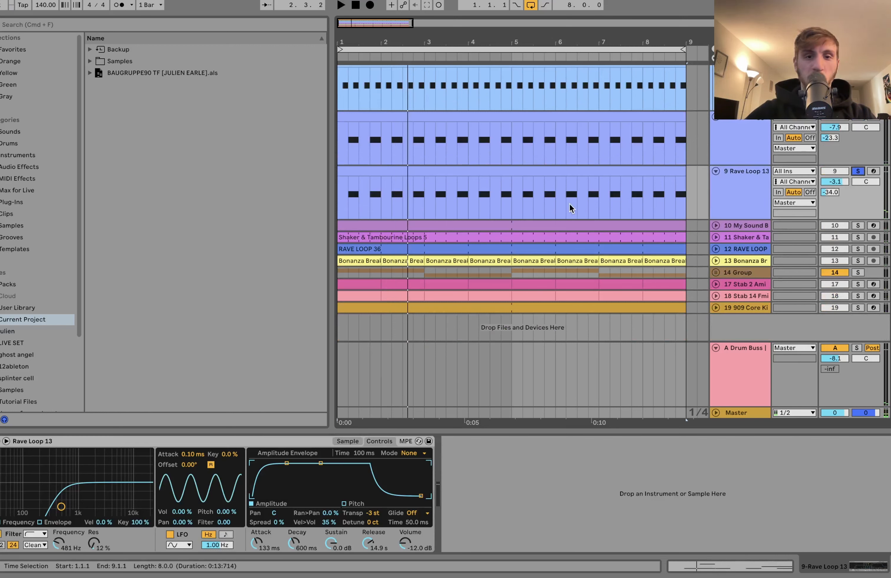
Step: Unfold tracks 10 and 11, show the My Sound Break 3 sample on track 10, and play that track soloed
click(715, 226)
scroll(715, 240, down, 2)
click(715, 243)
click(739, 212)
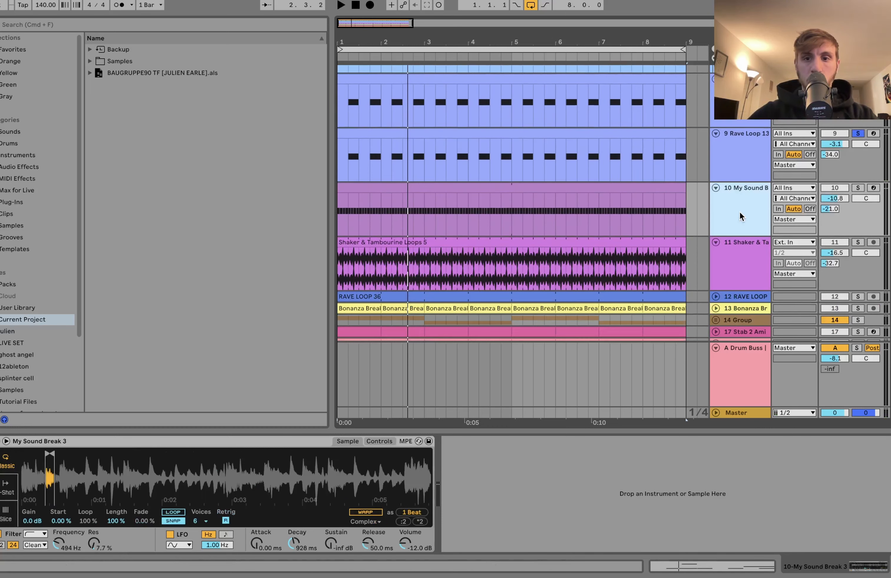
click(857, 188)
key(space)
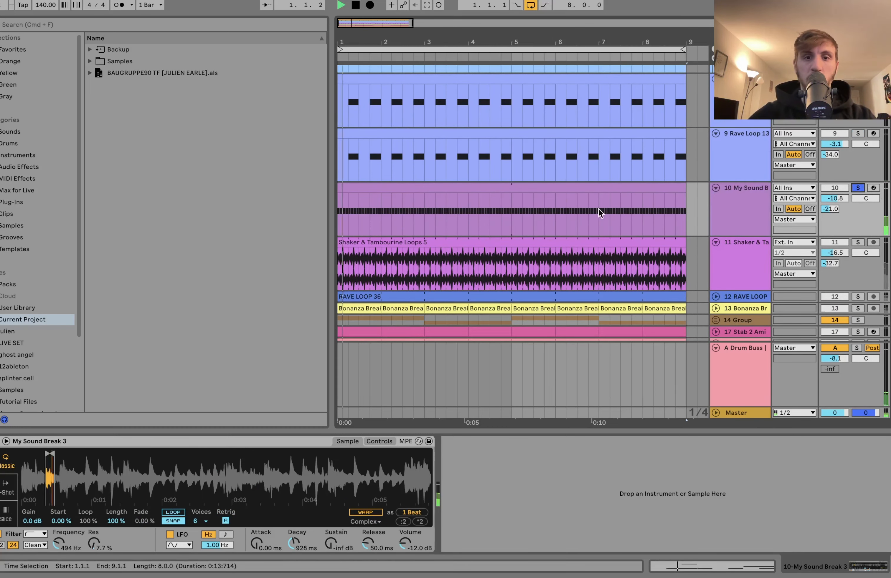
Step: Zoom in on the looped slice of My Sound Break 3, and show its filter and amplitude envelope controls
click(357, 187)
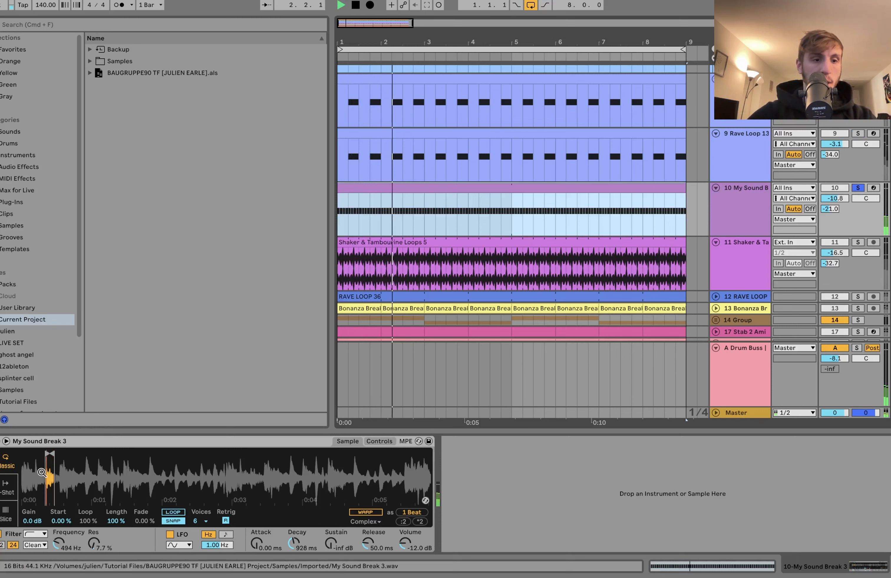
drag(45, 469, 20, 502)
key(space)
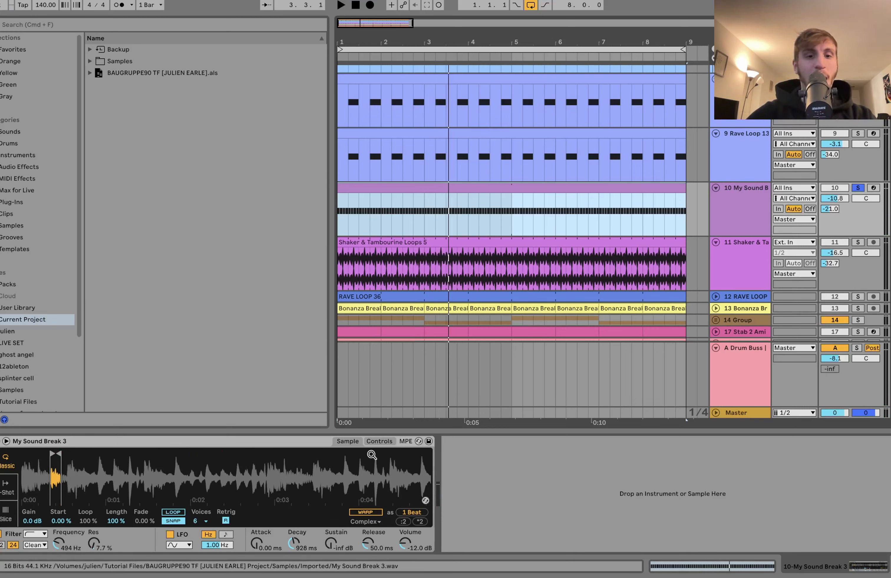
click(375, 443)
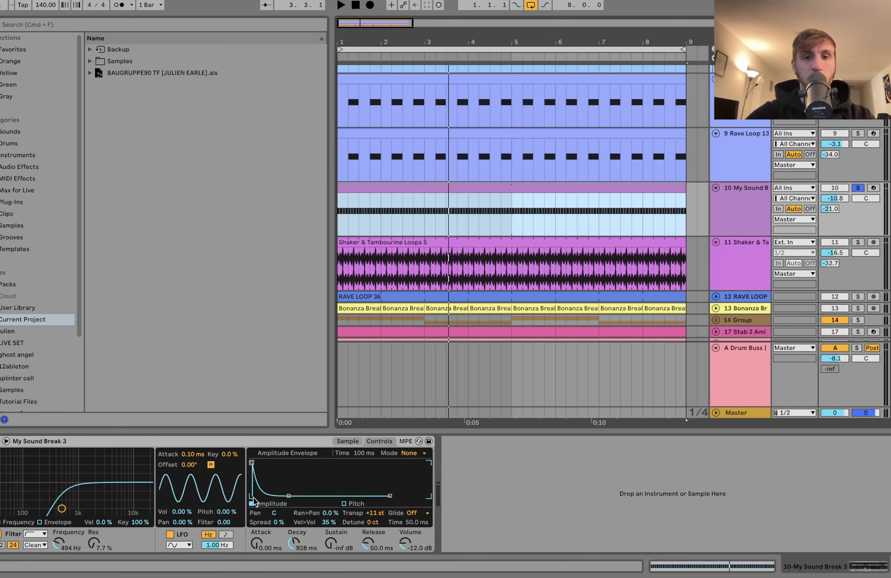
Step: Solo and play 11 Shaker & Tambourine Loops 5, and replay it while toggling its sidechain Compressor
key(space)
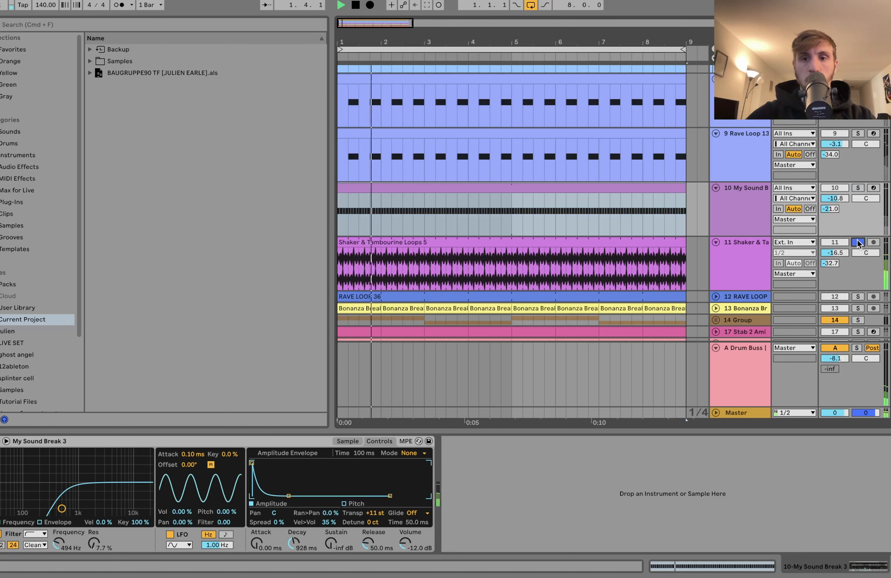
click(757, 258)
key(space)
click(453, 243)
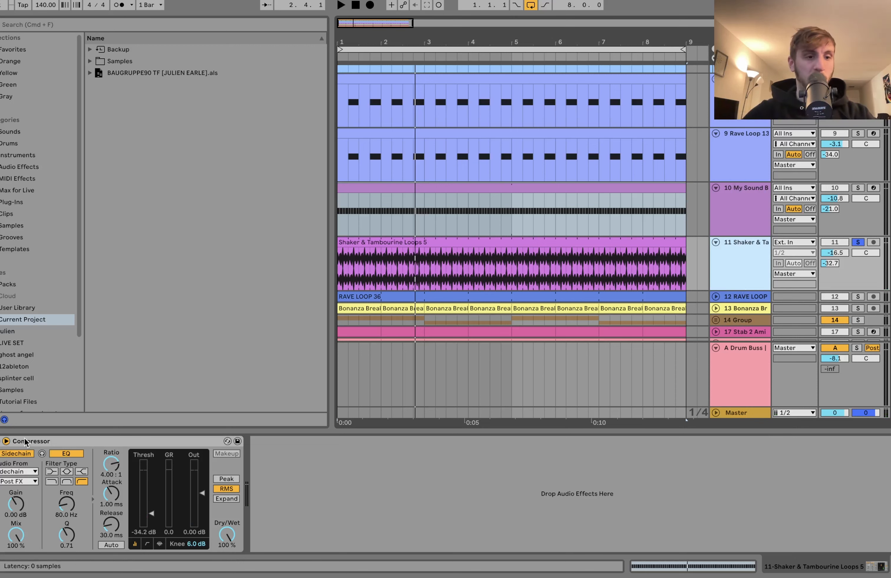
key(space)
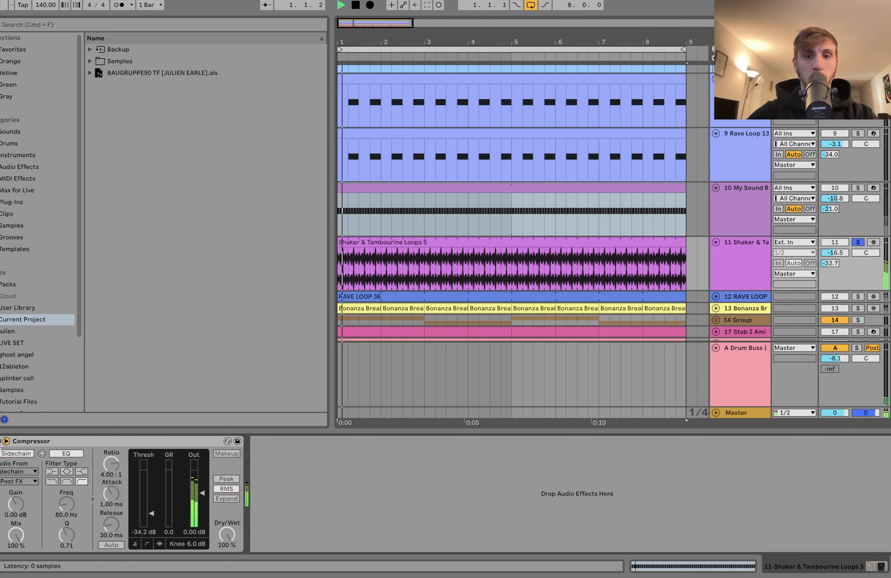
Step: Solo and unfold the 12 RAVE LOOP 36 track, and show its Auto Filter and sidechain Compressor
scroll(533, 263, down, 2)
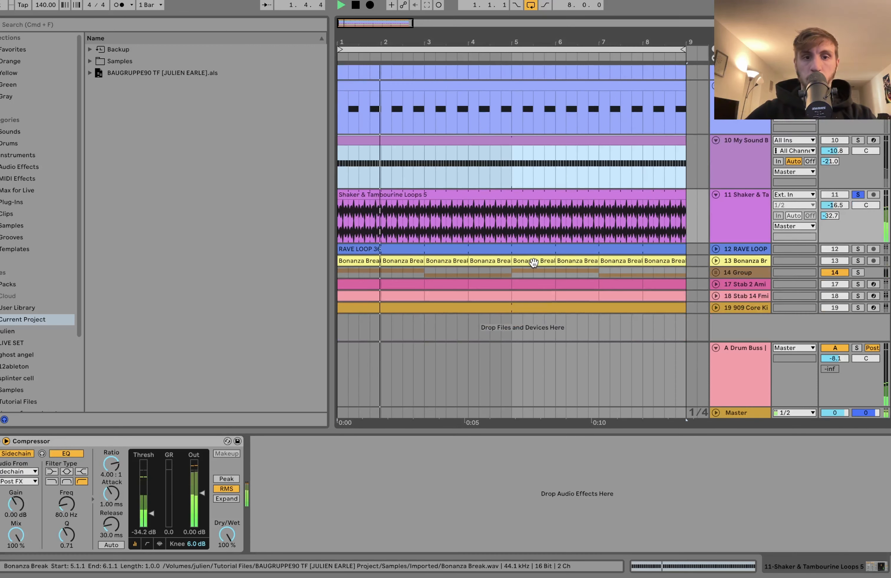
click(857, 249)
click(715, 250)
click(719, 263)
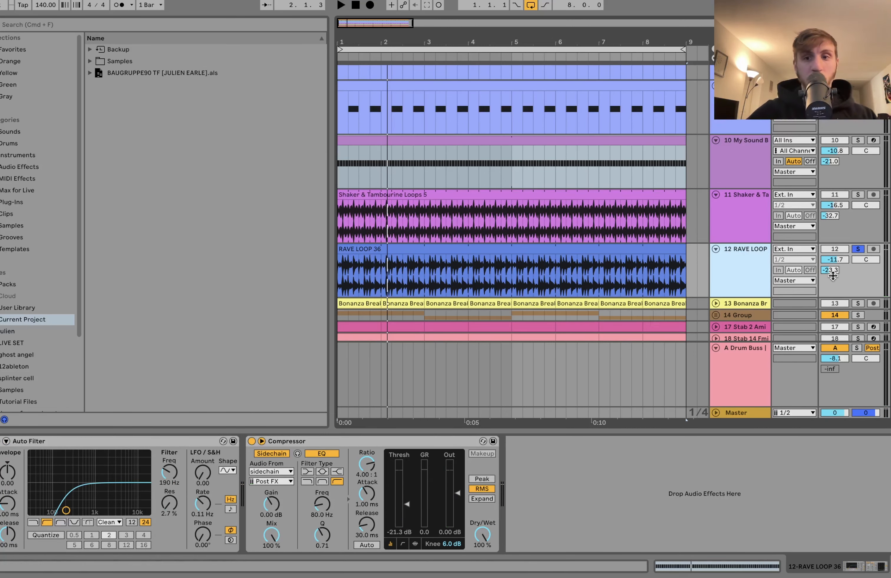
Step: Solo and unfold the 13 Bonanza Break track, play it and show its Auto Filter and sidechain Compressor
scroll(849, 305, down, 3)
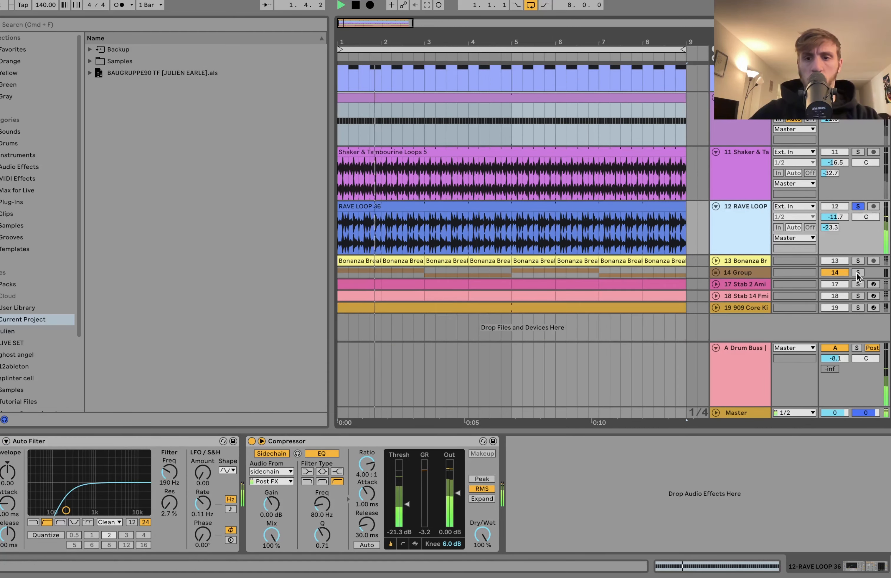
click(856, 261)
click(716, 260)
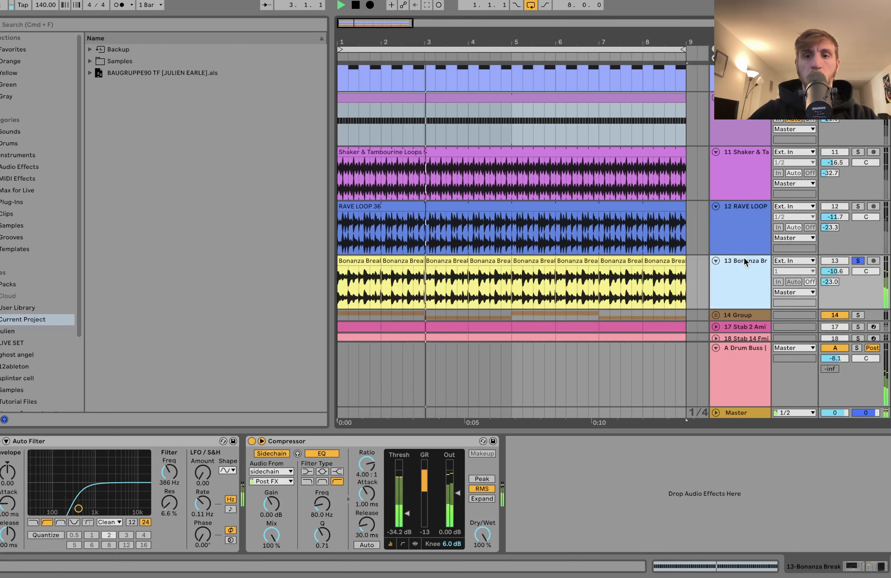
key(space)
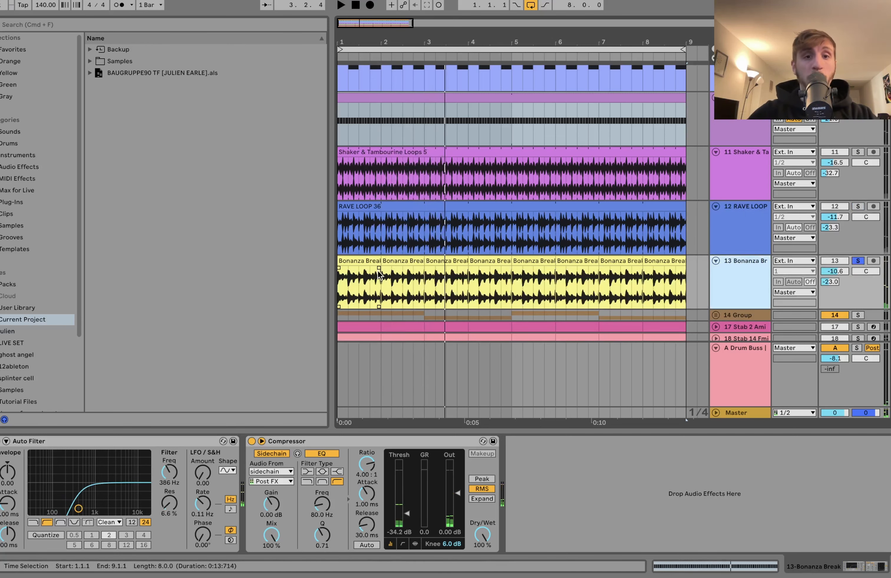
Step: Solo and play tracks 8 Clap SwaggedOut 4 through 13 Bonanza Break together, and show the devices of 12 RAVE LOOP 36
scroll(378, 270, down, 3)
scroll(377, 271, up, 6)
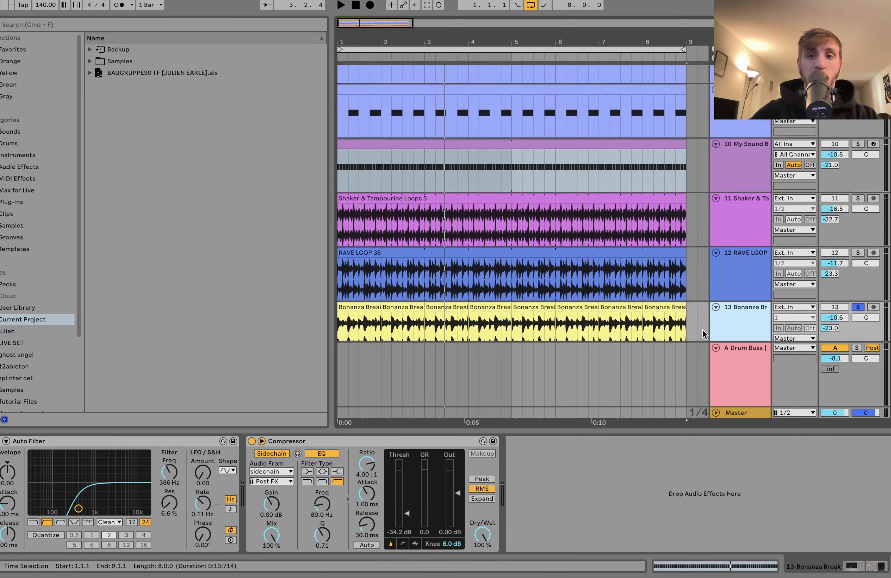
scroll(735, 326, up, 6)
shift+click(737, 146)
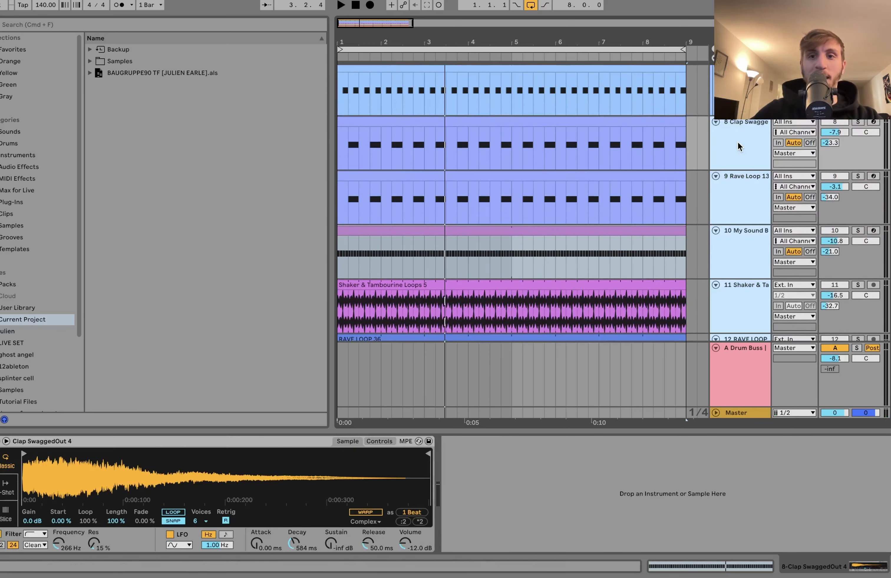
click(857, 122)
key(space)
scroll(764, 177, down, 12)
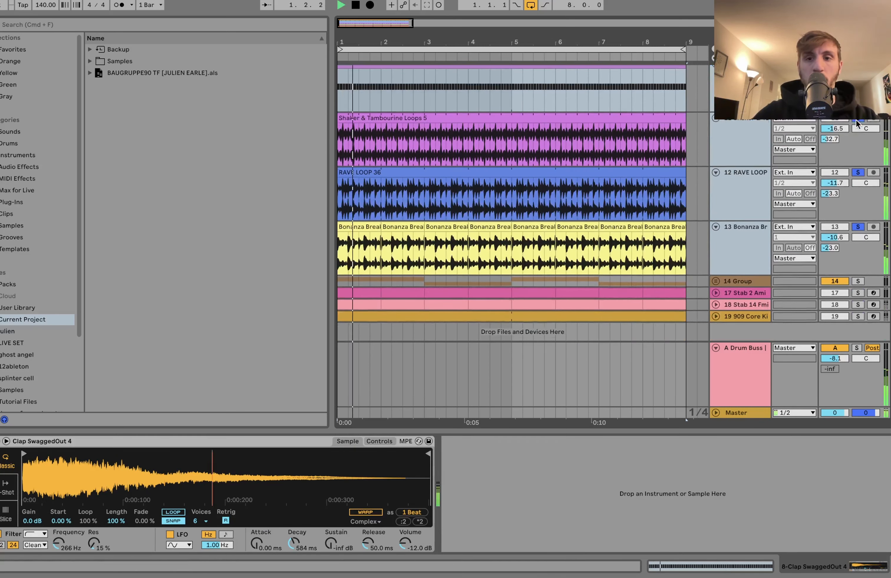
click(763, 176)
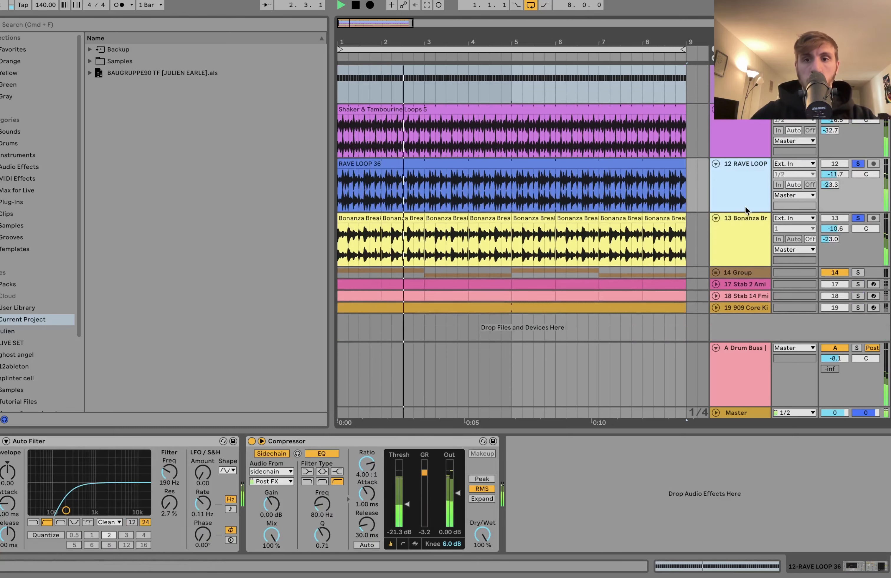
key(space)
Step: Solo only 13 Bonanza Break, highlight its first clip from 1.3.3 to 2.1.1, and select that whole clip
click(858, 220)
click(859, 219)
click(742, 230)
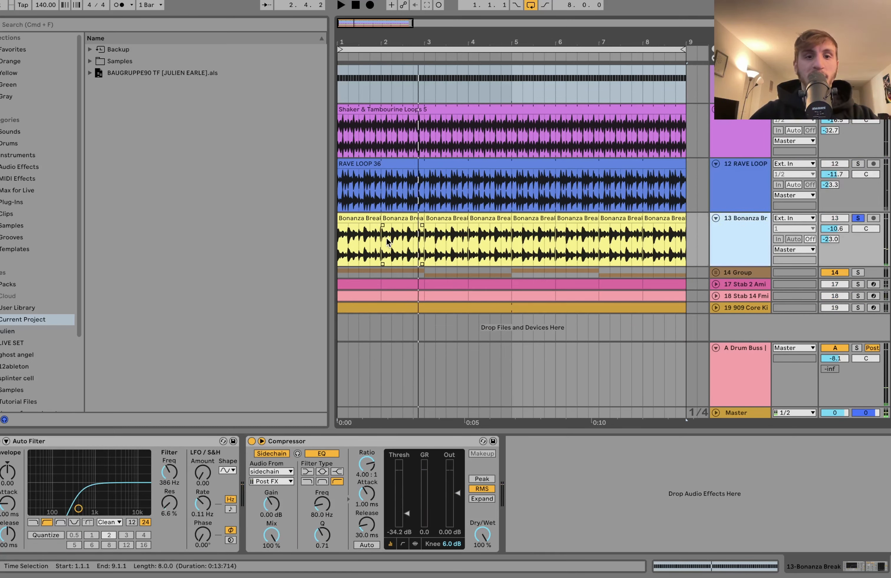
scroll(368, 250, up, 5)
scroll(368, 251, left, 5)
drag(444, 257, 522, 256)
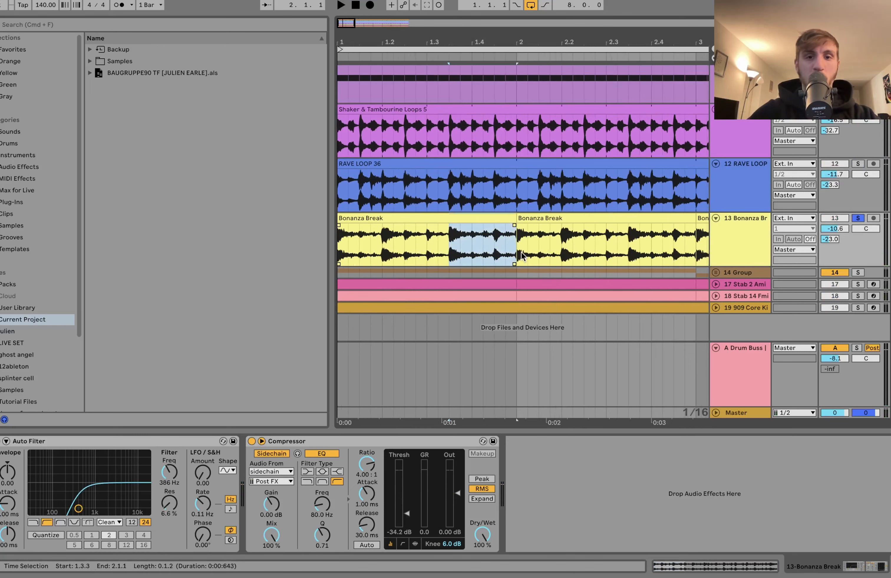
click(459, 218)
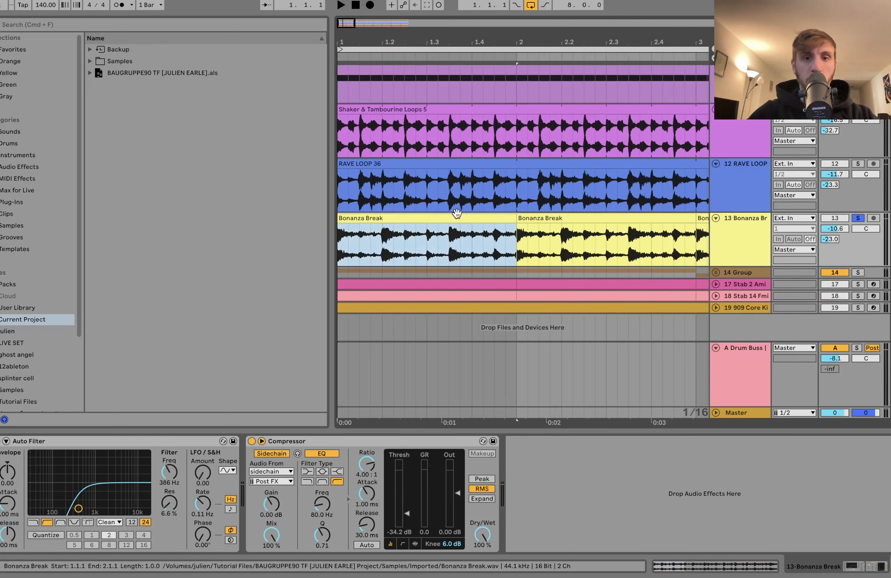
Step: Play the Bonanza Break clips, adding 12 RAVE LOOP 36 to the solo, and select the Bonanza Break track
key(space)
click(858, 164)
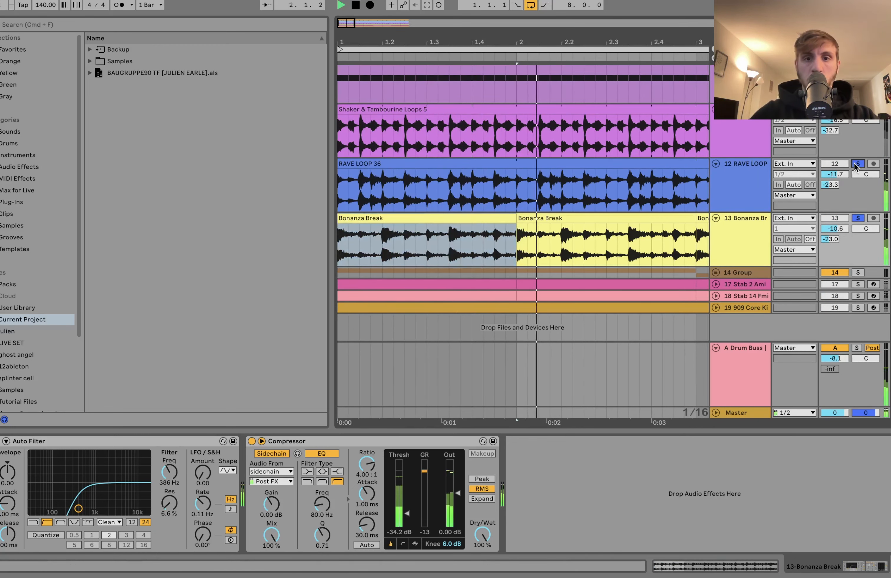
scroll(670, 233, down, 5)
scroll(670, 233, down, 1)
key(space)
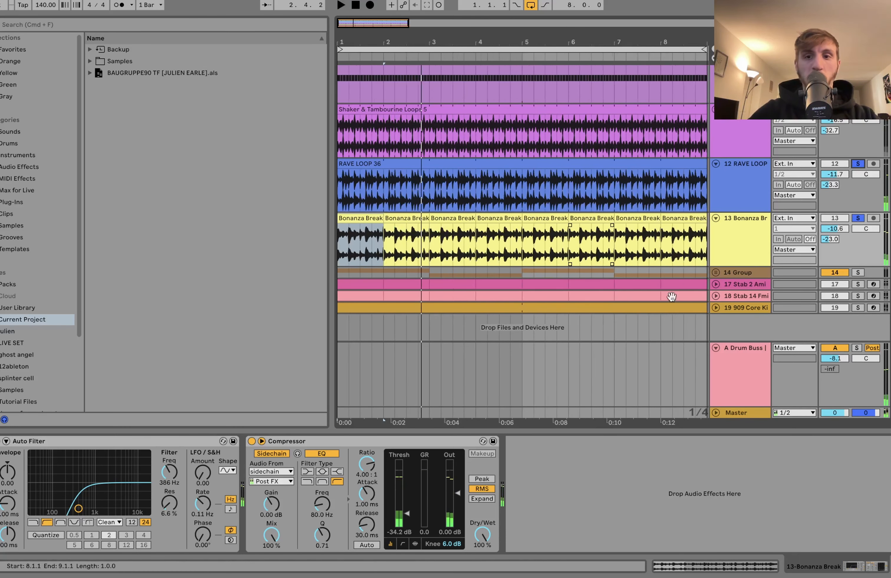
click(720, 248)
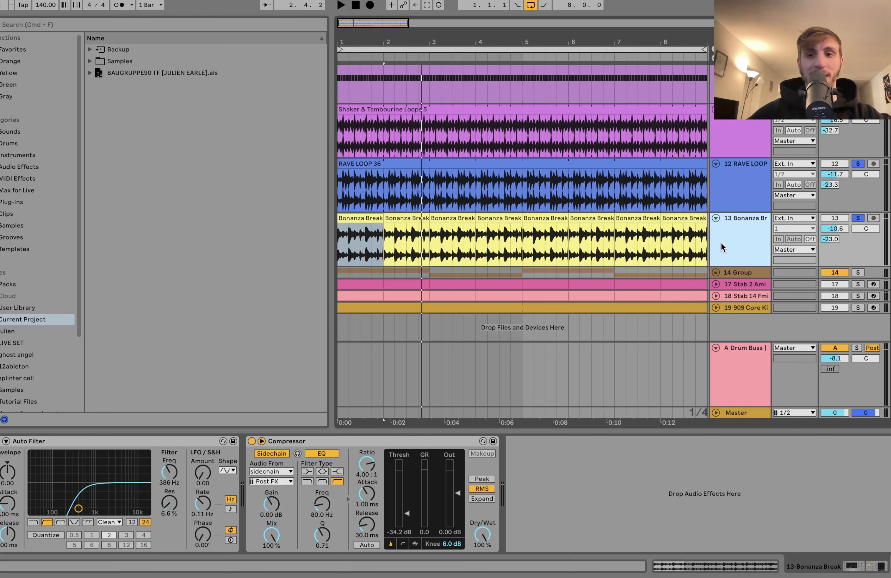
Step: Switch the solo to the 14 Group track and unfold it to show the Vocal 62 and Vocal 71 clips
click(857, 164)
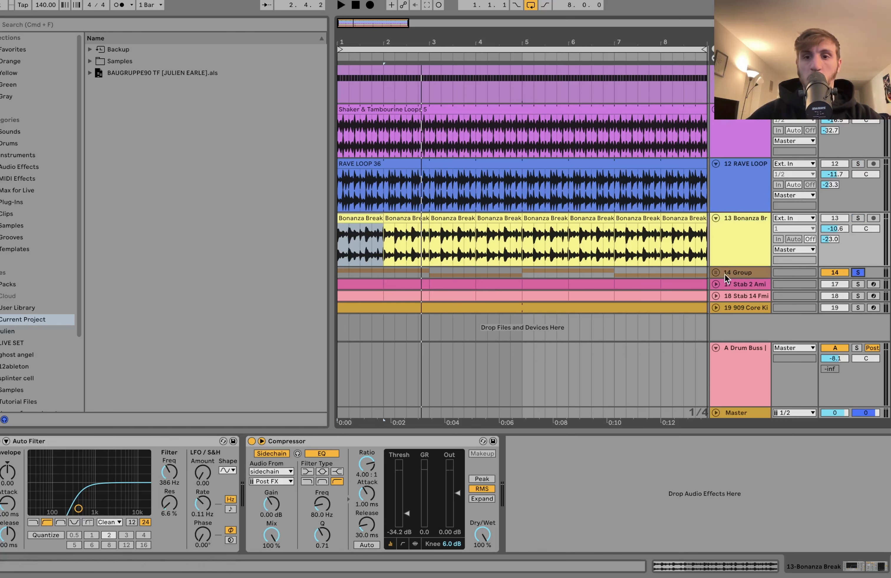
click(716, 273)
scroll(637, 266, down, 5)
scroll(637, 266, down, 5)
scroll(409, 230, up, 2)
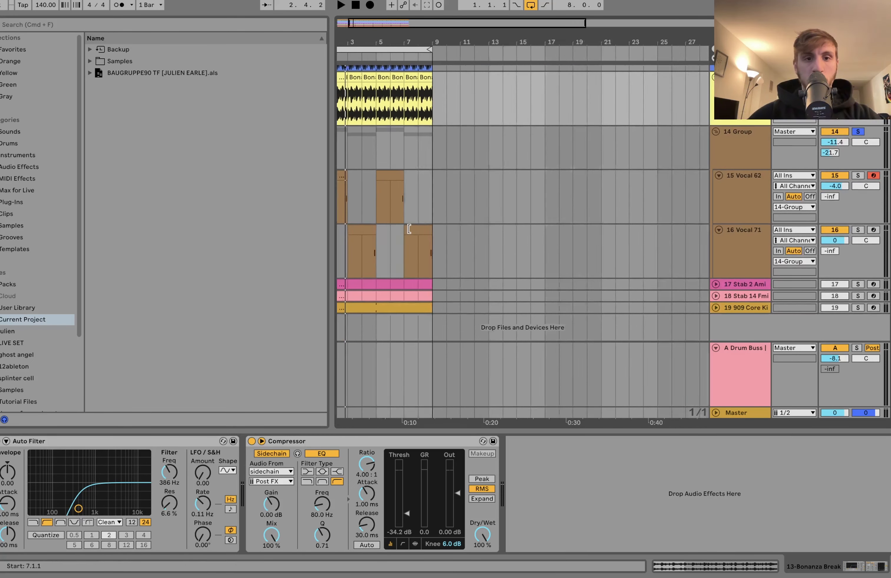
scroll(409, 230, up, 4)
scroll(409, 229, left, 4)
Step: Play the soloed vocal group, and show the Vocal 62 and Vocal 71 samples while it runs
key(space)
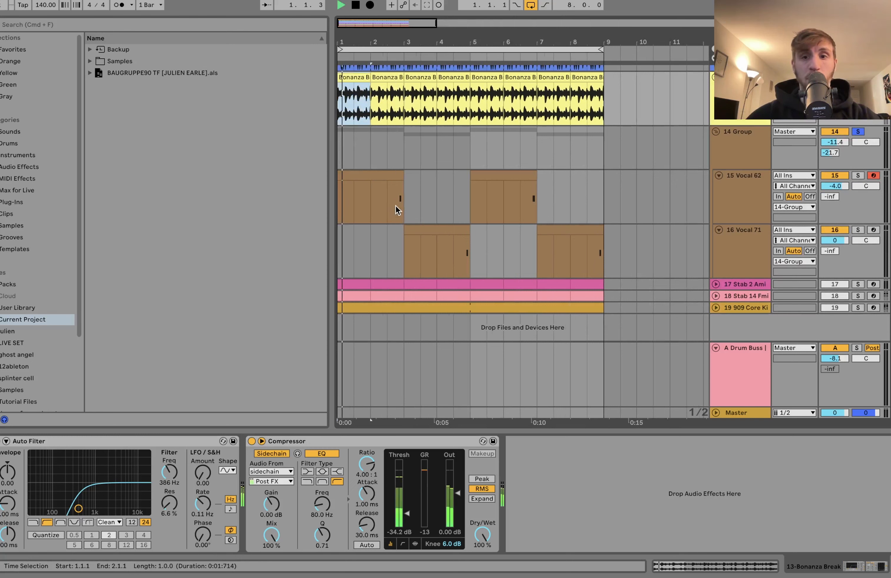
click(387, 205)
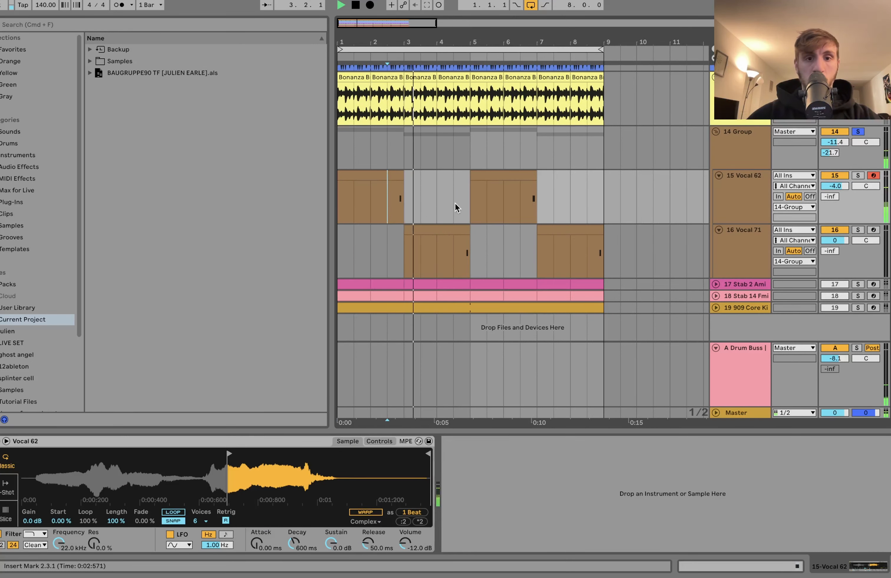
click(520, 203)
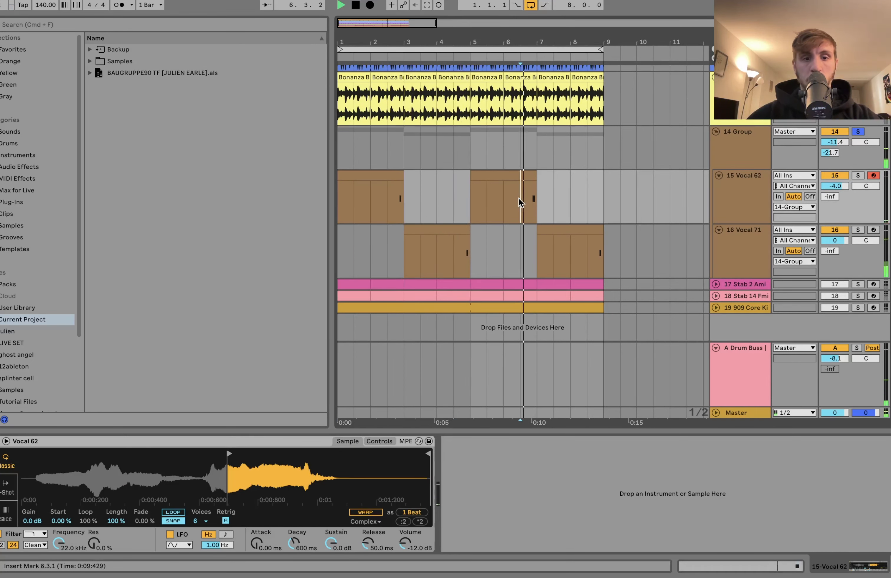
click(587, 248)
key(space)
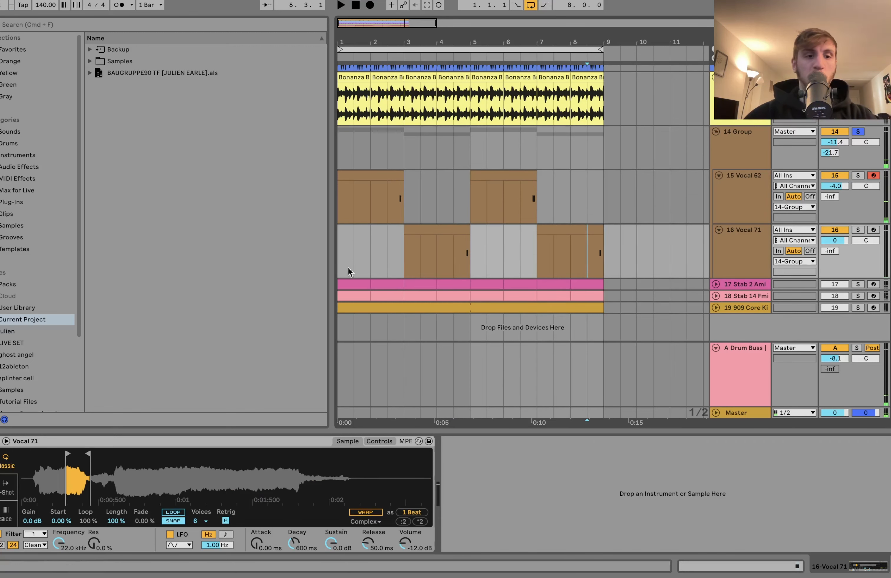
Step: Unsolo the 14 Group track, show its Echo, and play the full arrangement from 1.1.1
click(859, 132)
click(340, 154)
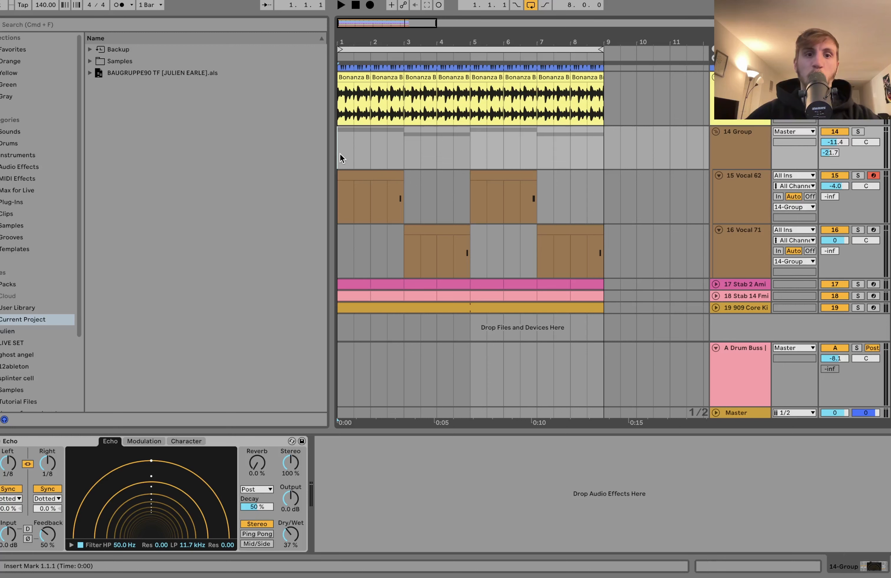
key(space)
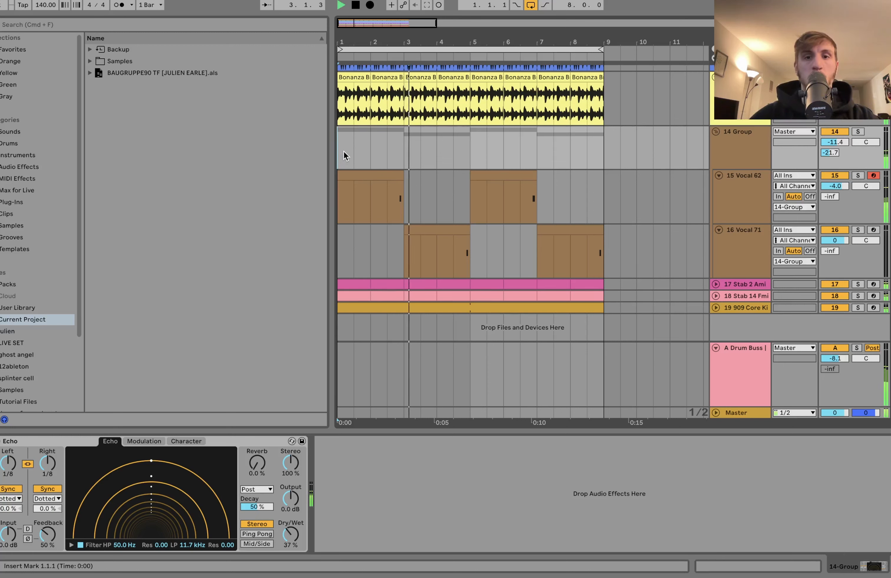
click(392, 157)
key(space)
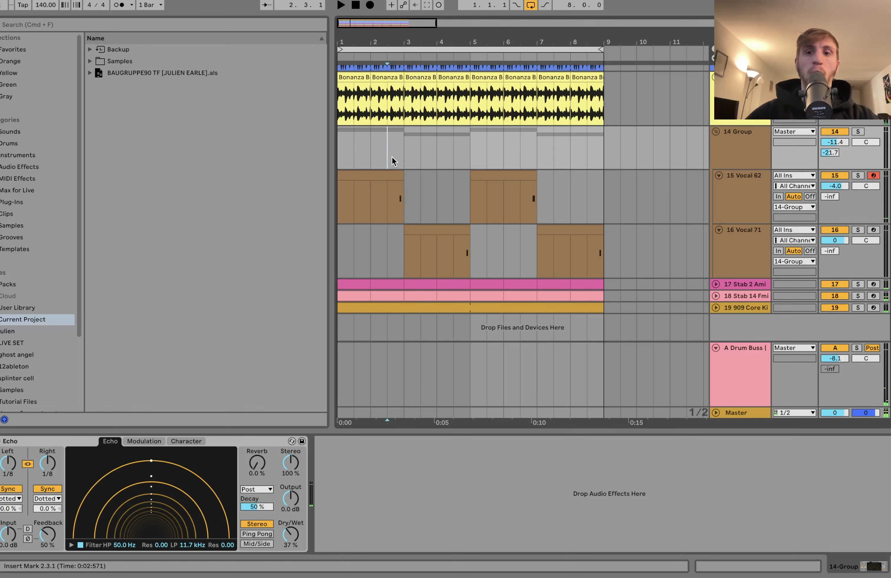
click(445, 162)
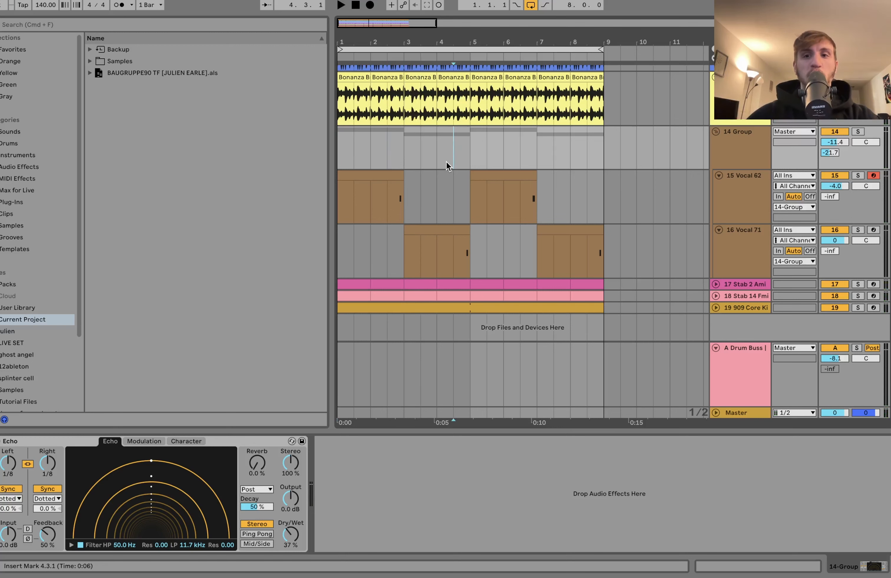
Step: Fold the 14 Group track and play the arrangement from 4.3.1 with the group muted
click(715, 133)
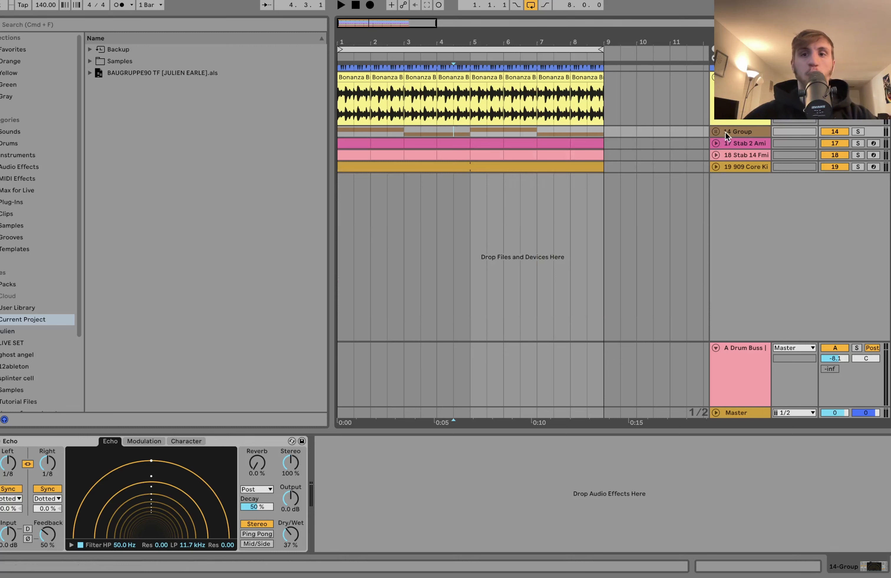
key(space)
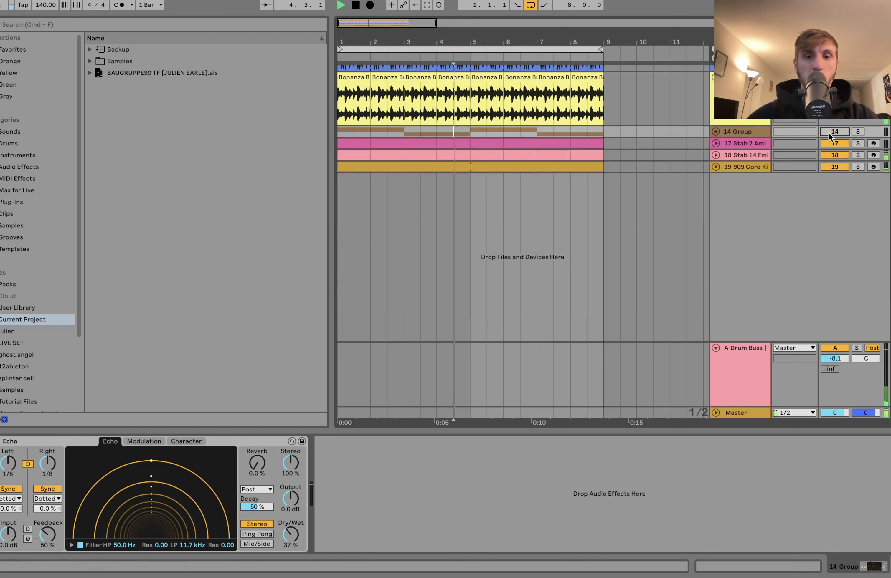
key(space)
click(746, 143)
click(746, 132)
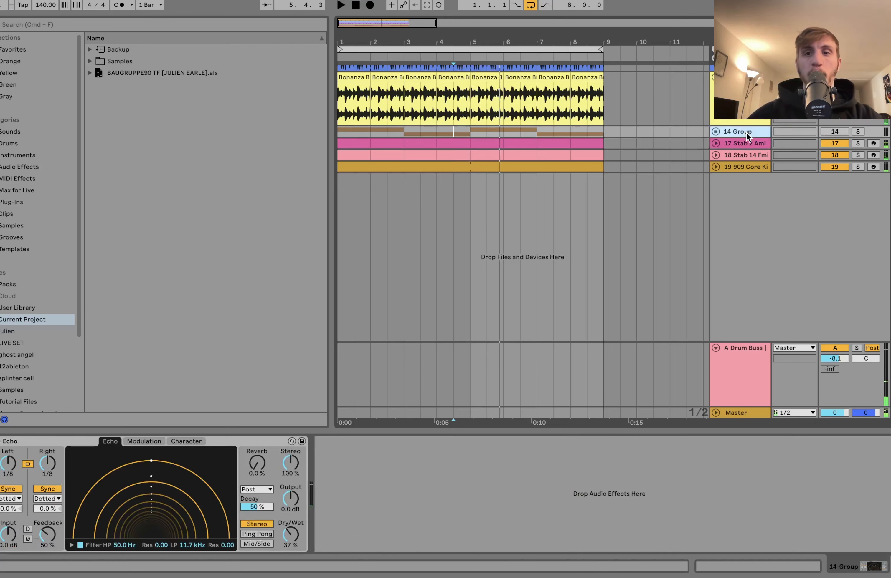
Step: Unfold the reactivated 14 Group track, play the arrangement from 2.3.1 with the vocals, and show the group's Echo
click(716, 131)
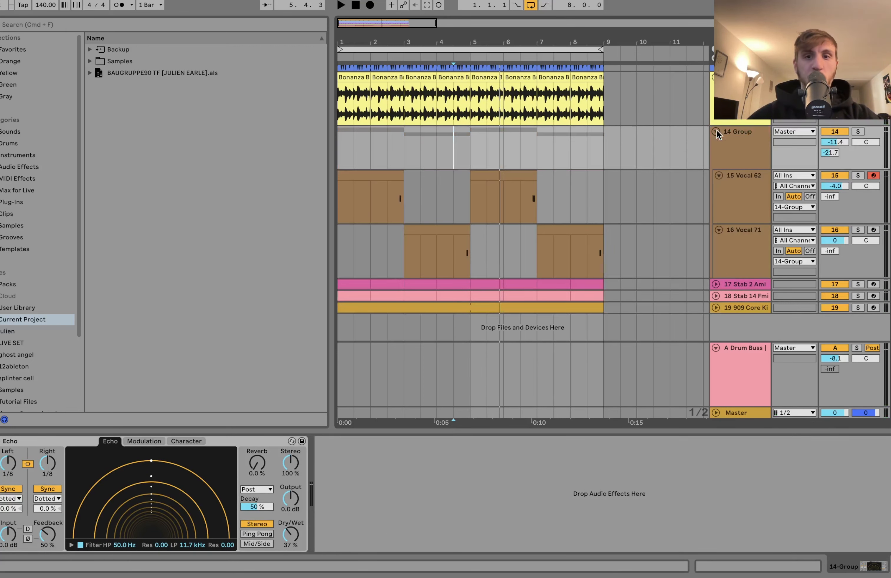
click(388, 214)
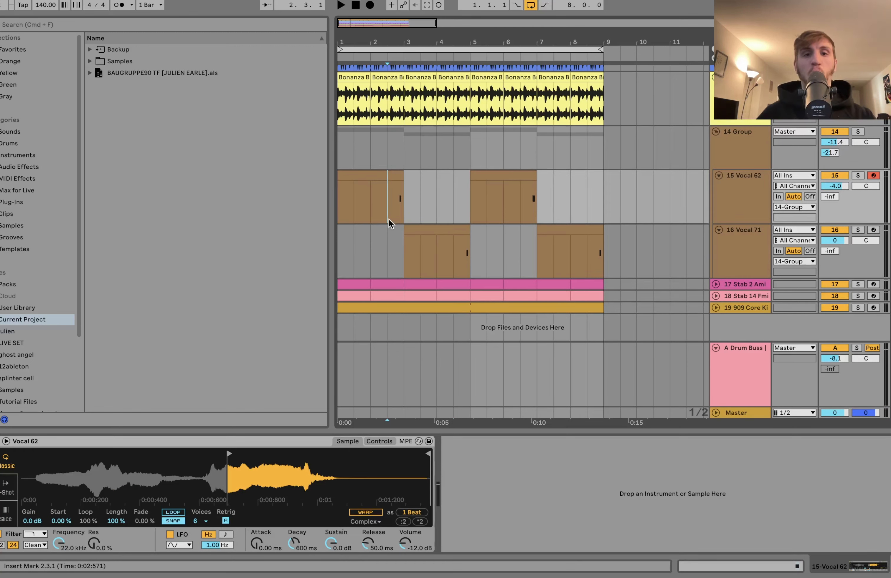
key(space)
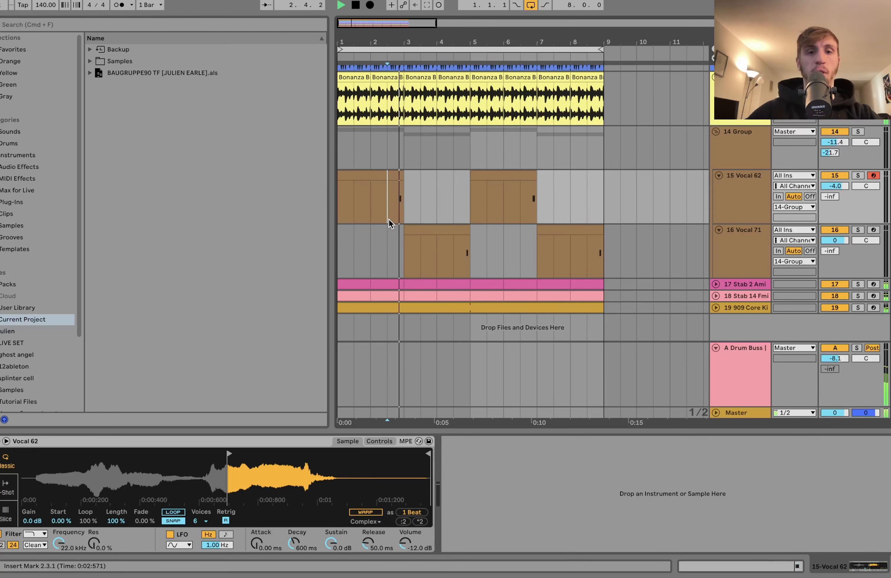
click(403, 154)
key(space)
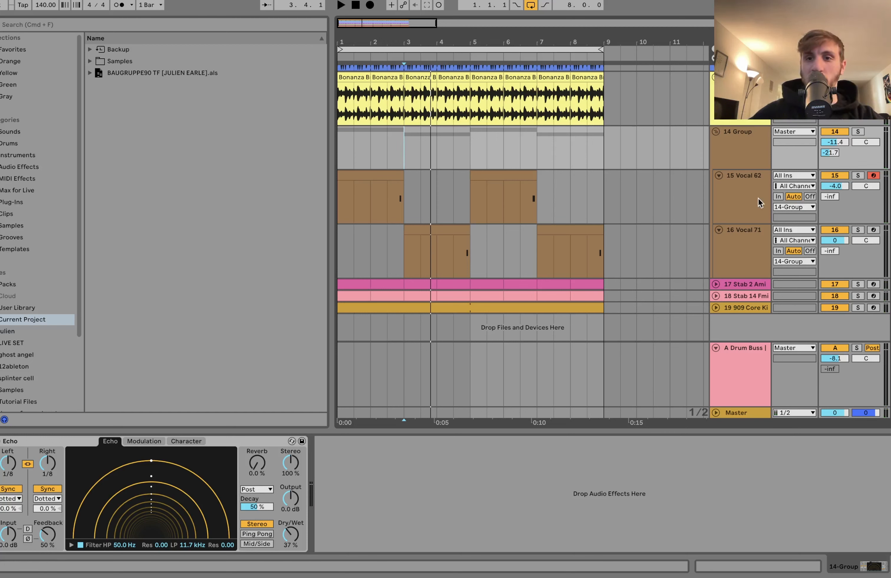
Step: Unfold tracks 17 Stab 2 Aminor and 18 Stab 14, solo both and play them together
click(715, 284)
click(713, 295)
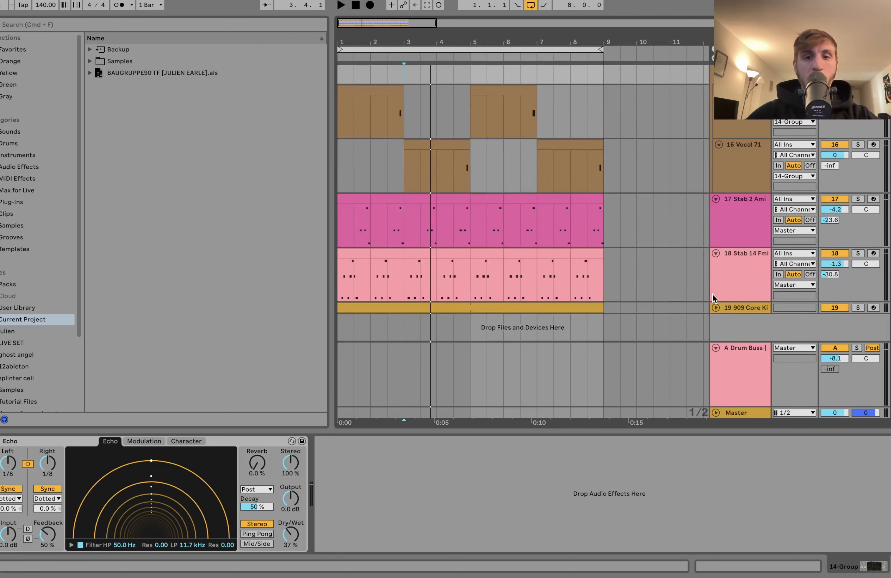
click(756, 265)
shift+click(746, 230)
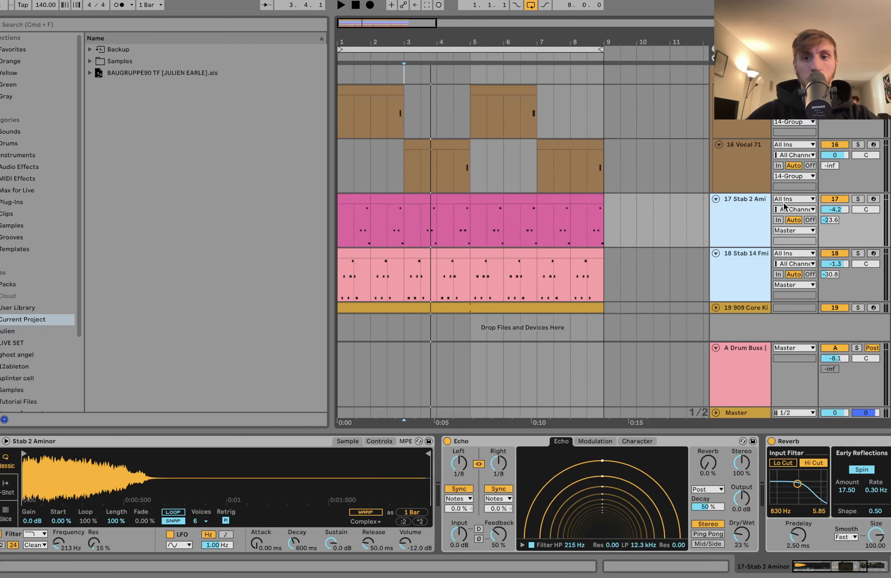
click(858, 199)
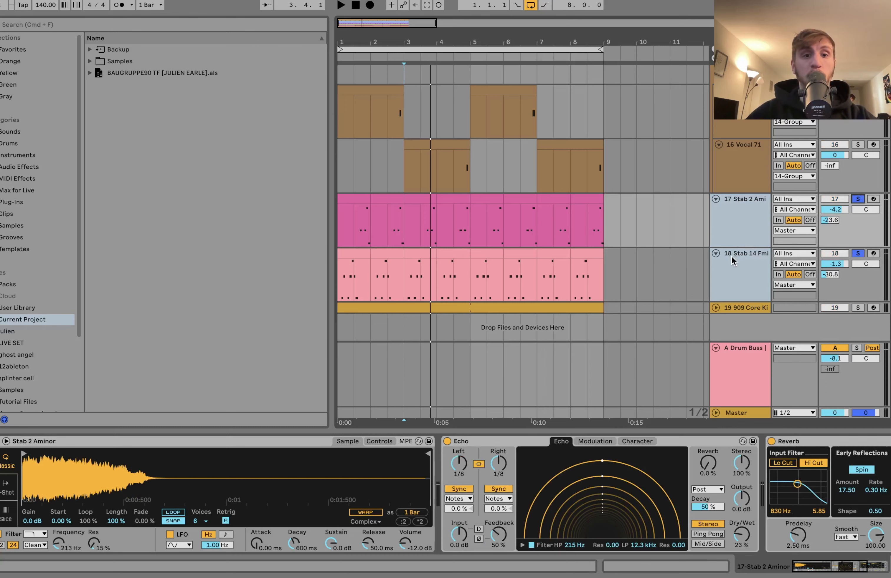
key(space)
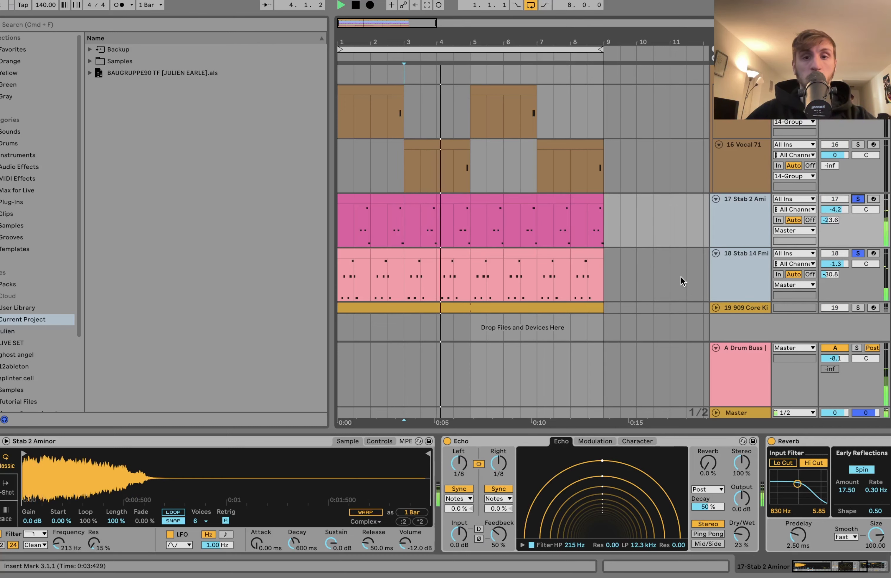
click(714, 308)
scroll(713, 309, down, 3)
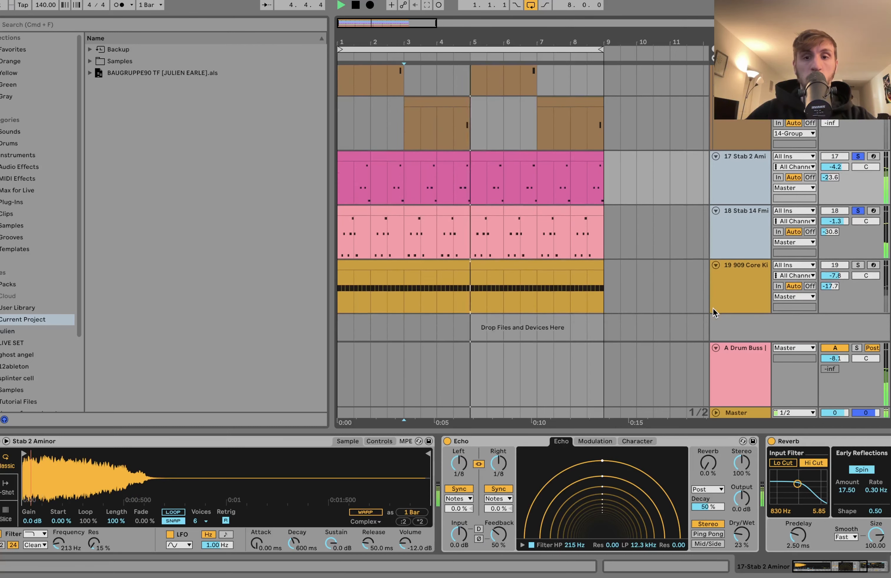
click(715, 264)
scroll(717, 256, up, 4)
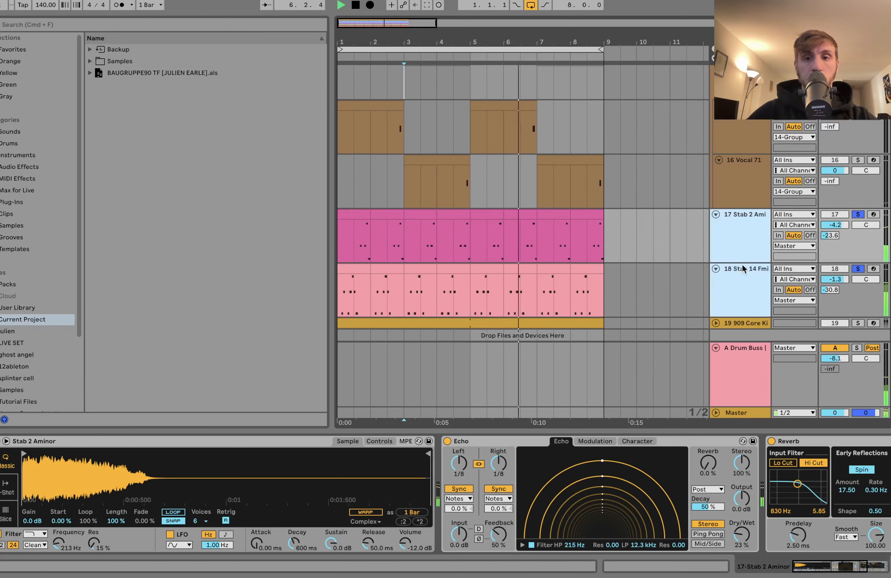
Step: Select the 17 Stab 2 Aminor track, stop playback, and locate its sample file in the browser
click(743, 274)
click(735, 237)
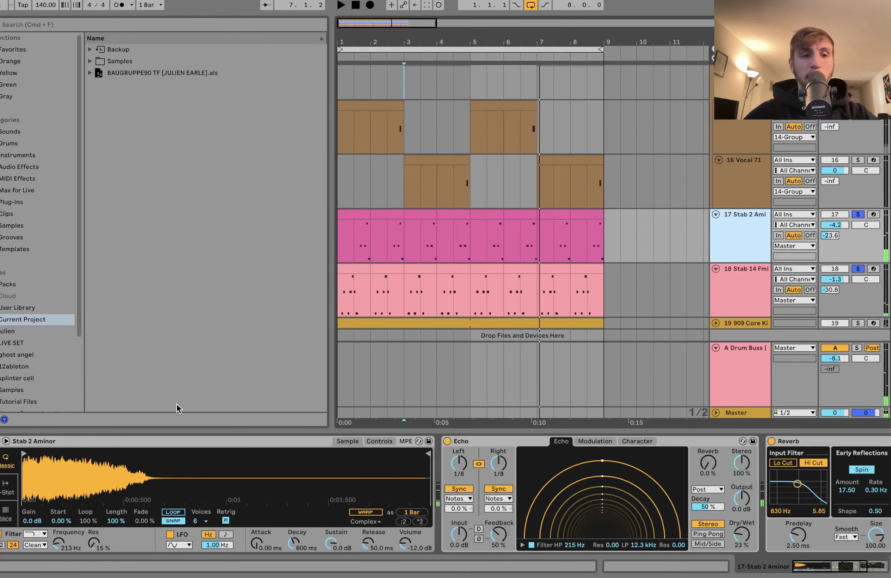
right_click(159, 457)
click(184, 475)
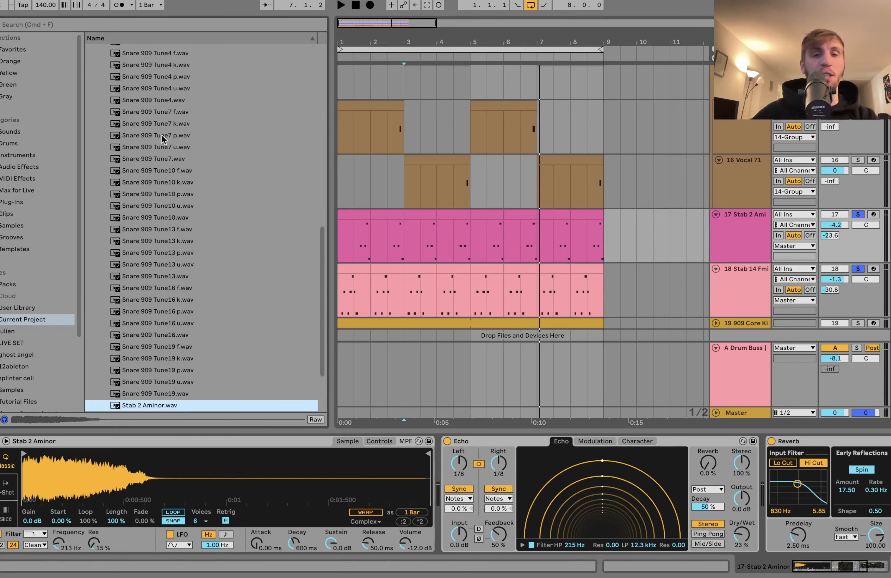
Step: Locate the Stab 14 Fminor.wav sample in the browser and select the 18 Stab 14 Fminor track to show its devices
scroll(161, 135, down, 4)
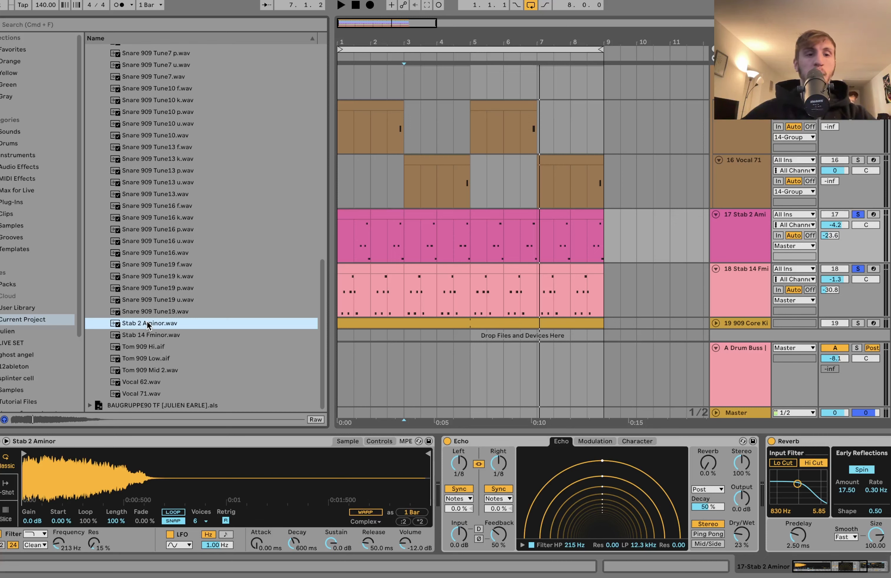
key(Down)
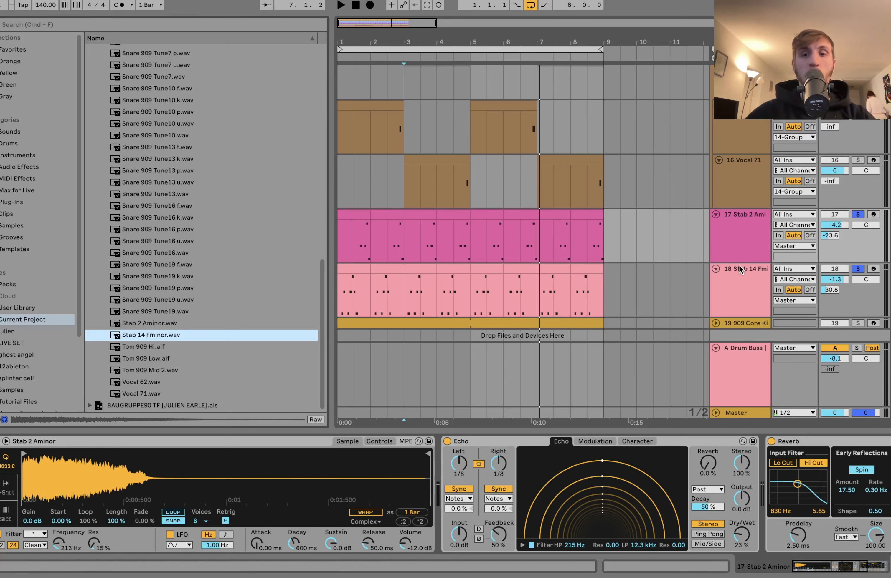
click(735, 252)
click(747, 313)
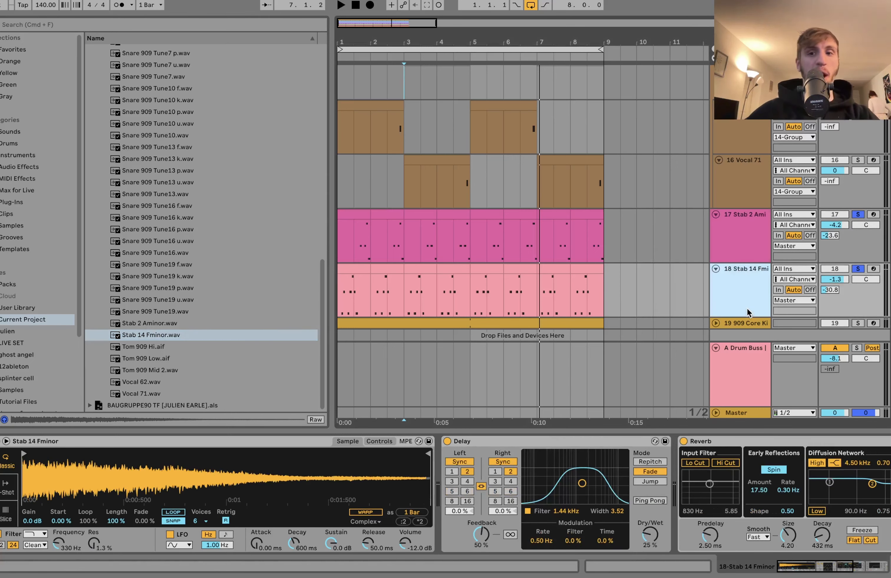
Step: Arm the 18 Stab 14 Fminor track for recording and display its sampler's filter envelope controls
click(873, 269)
click(378, 442)
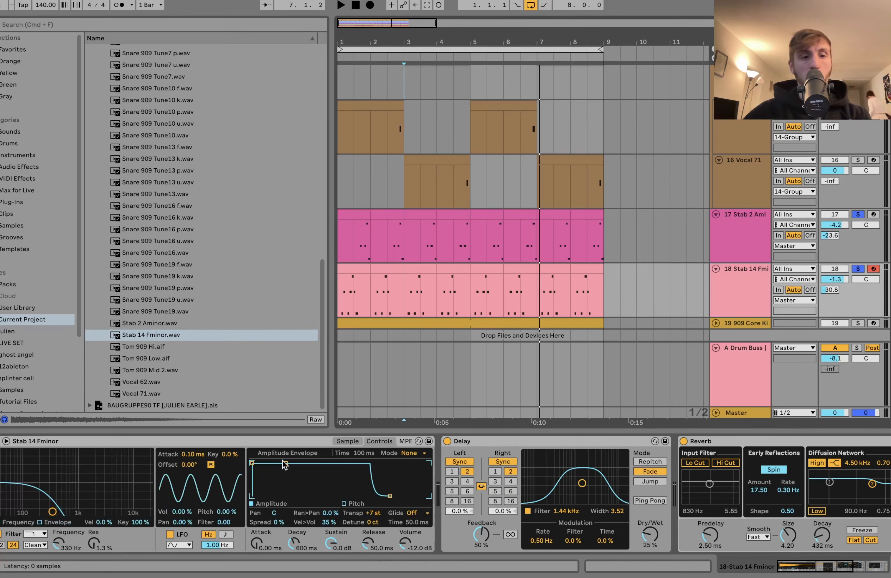
click(52, 522)
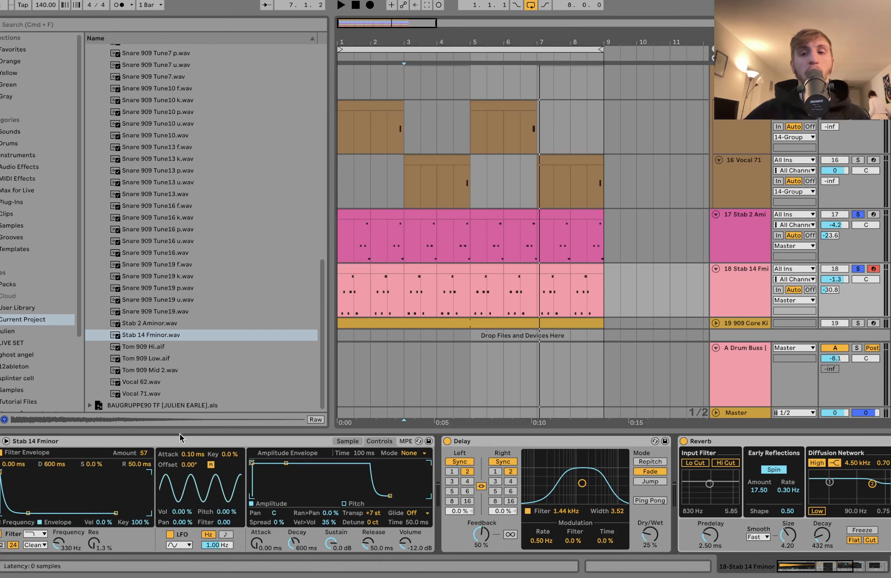
Step: Play test notes on Stab 14 Fminor in the C2 and C1 octaves, and view its Delay, Reverb and Auto Filter
key(z)
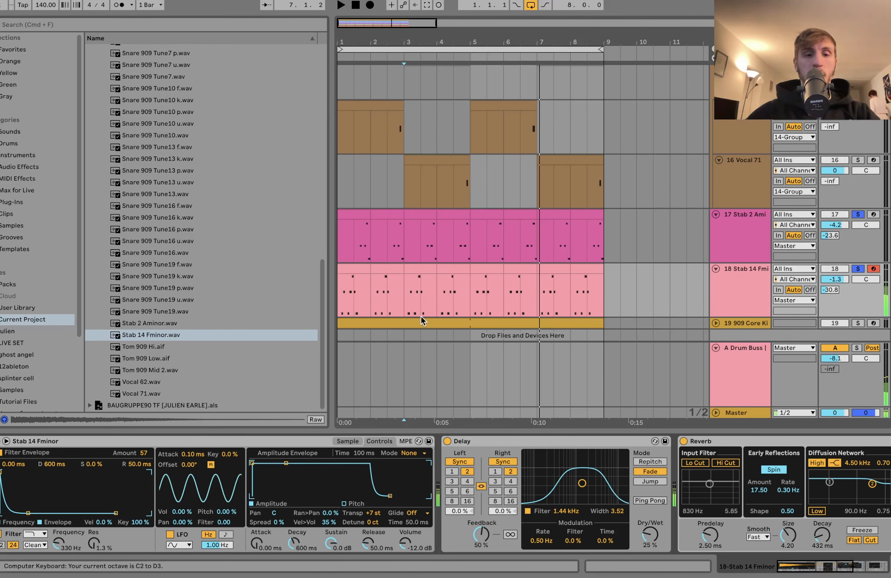
key(x)
key(x)
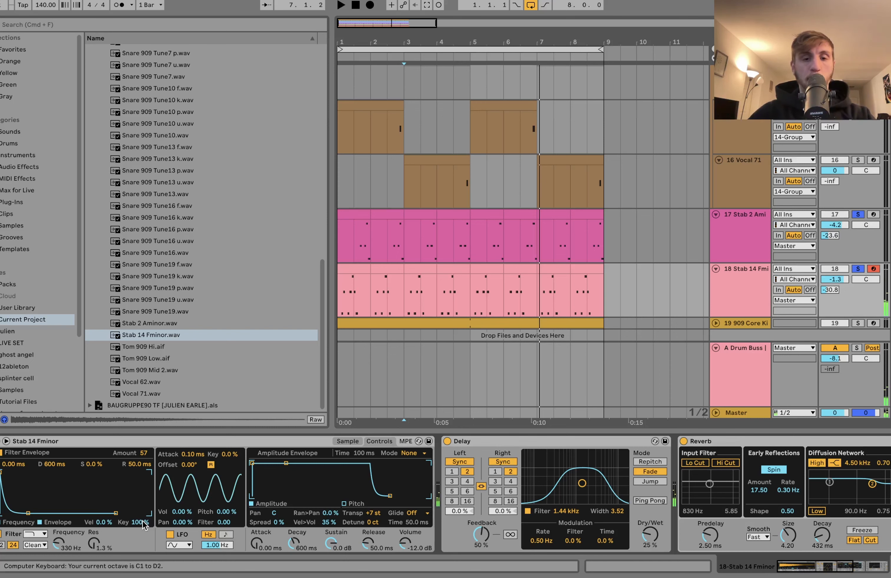
scroll(248, 511, right, 5)
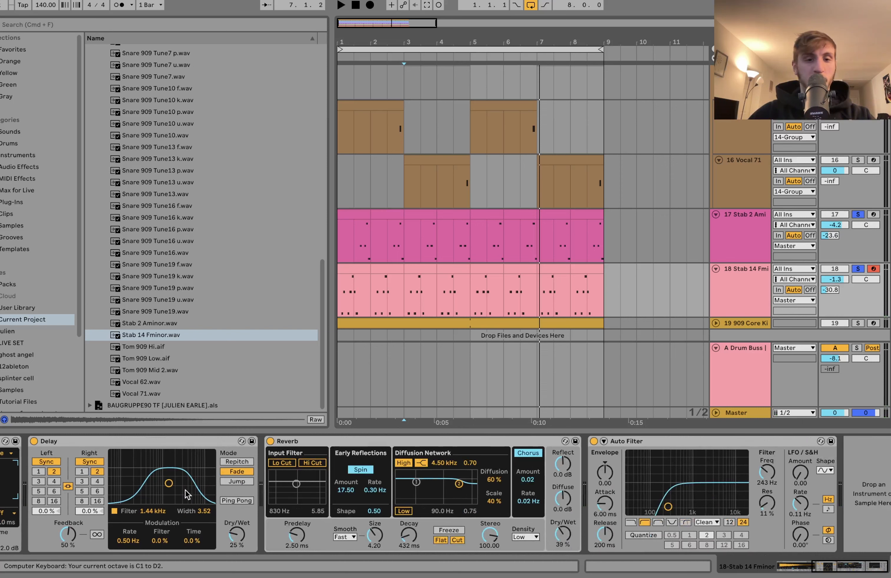
Step: Arm the 17 Stab 2 Aminor track and display its sampler's filter envelope controls
click(738, 246)
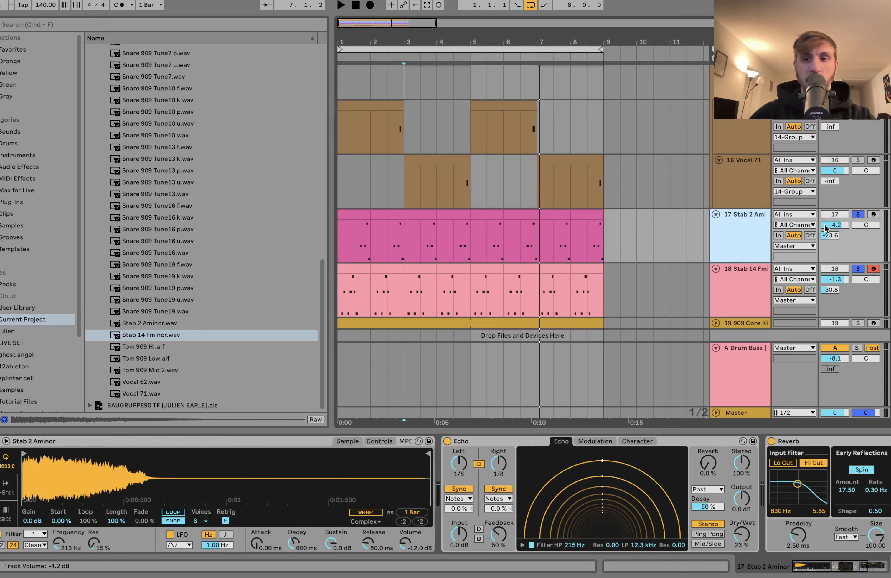
click(873, 214)
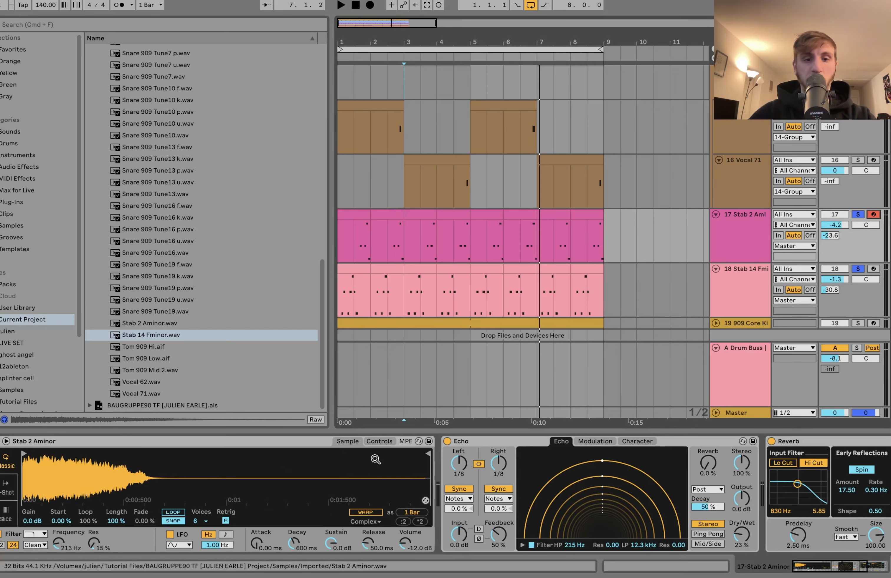
click(380, 442)
click(56, 524)
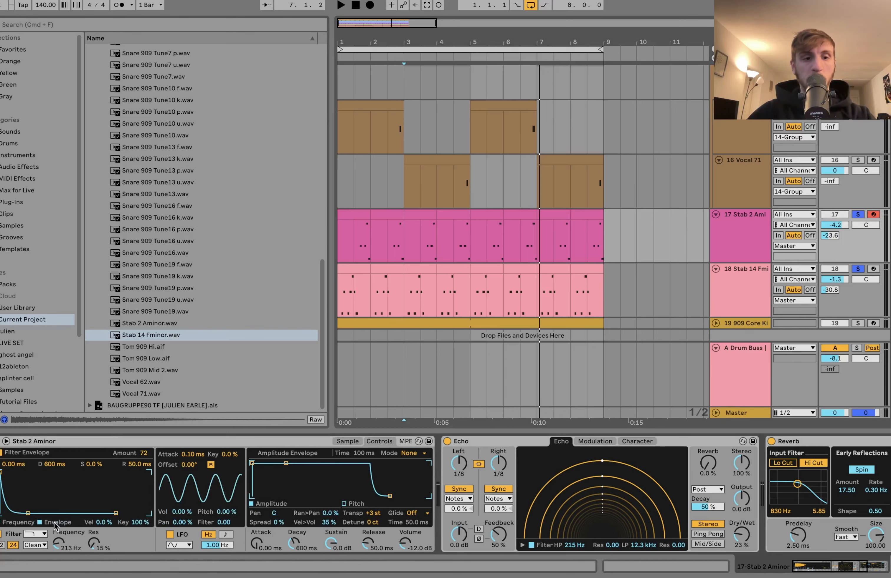
Step: Set the computer keyboard octave to C3 to D4 and play test notes on the armed Stab 2 Aminor track
key(a)
key(x)
key(a)
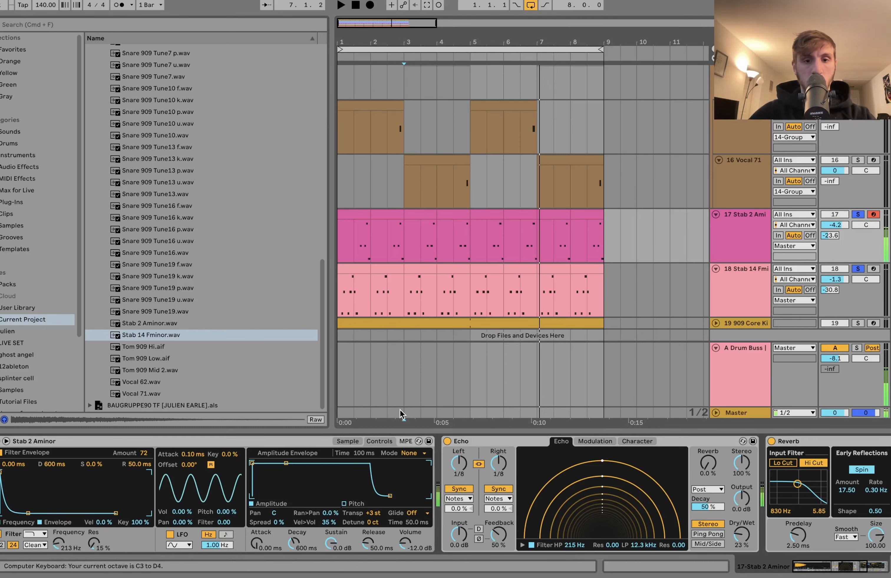
Step: Inspect the notes of the first 17 Stab 2 Aminor clip, return to its devices, and play both stabs from 1.1.1
double_click(360, 225)
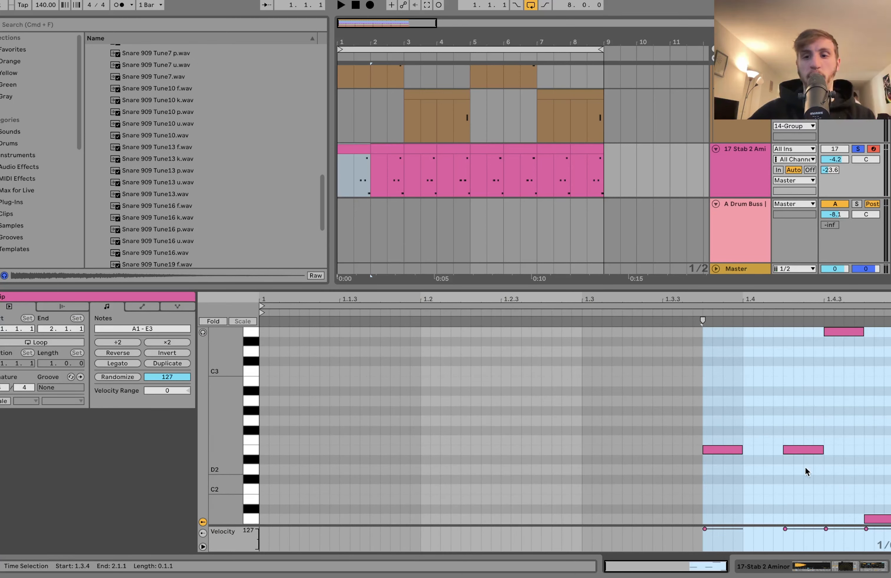
click(747, 190)
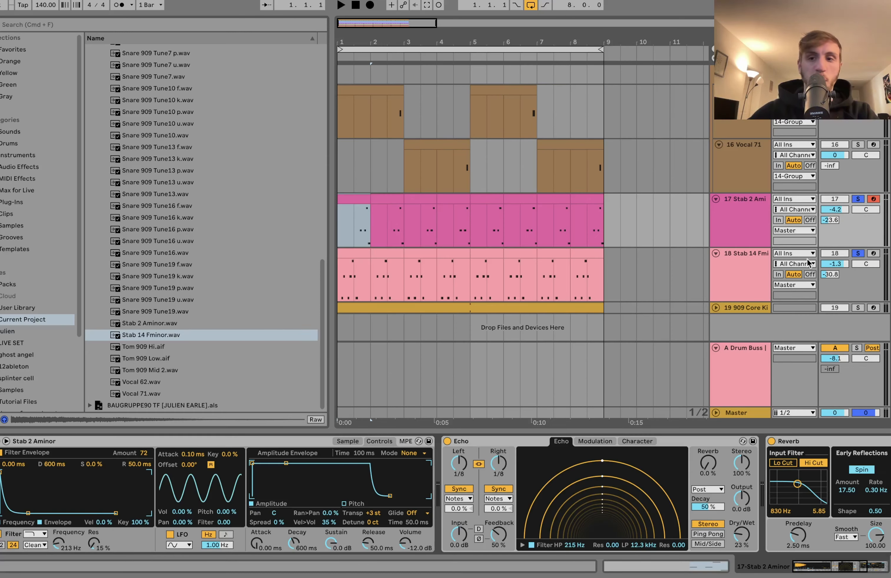
key(space)
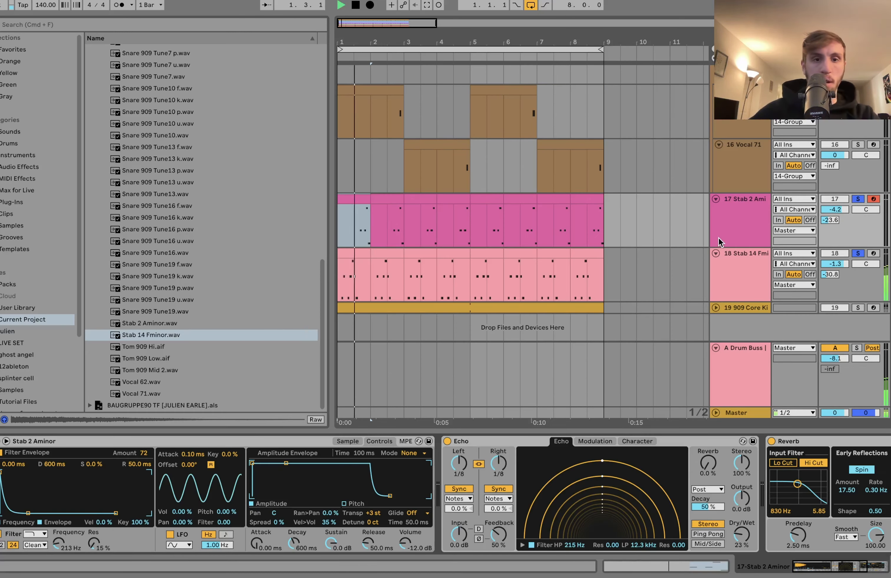
key(space)
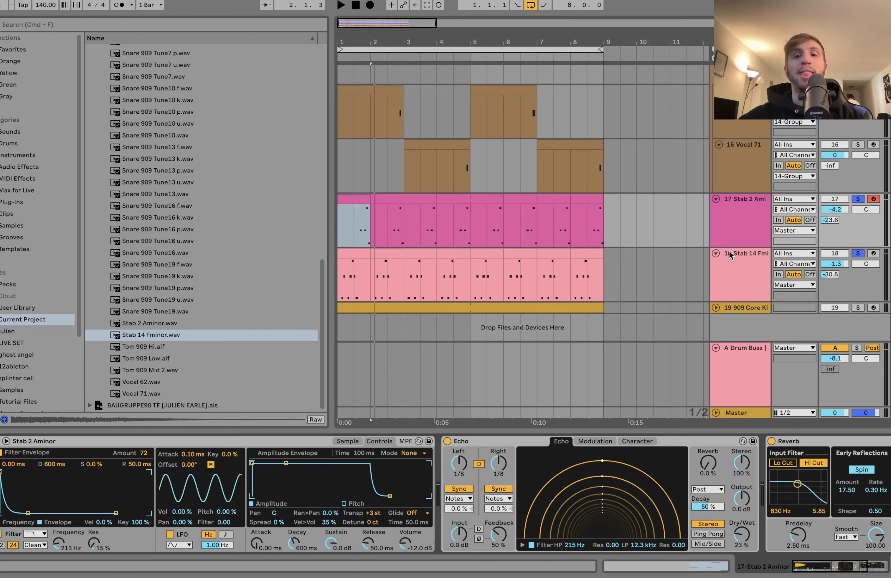
Step: Select the first bar's clip on 18 Stab 14 Fminor and compare its note pattern with the 17 Stab 2 Aminor track
click(732, 257)
click(732, 237)
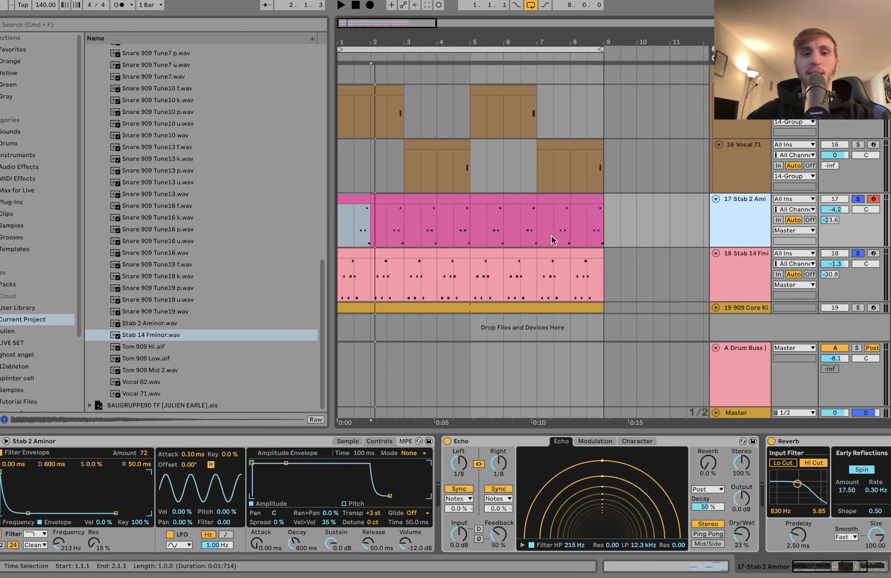
click(355, 254)
scroll(357, 255, up, 5)
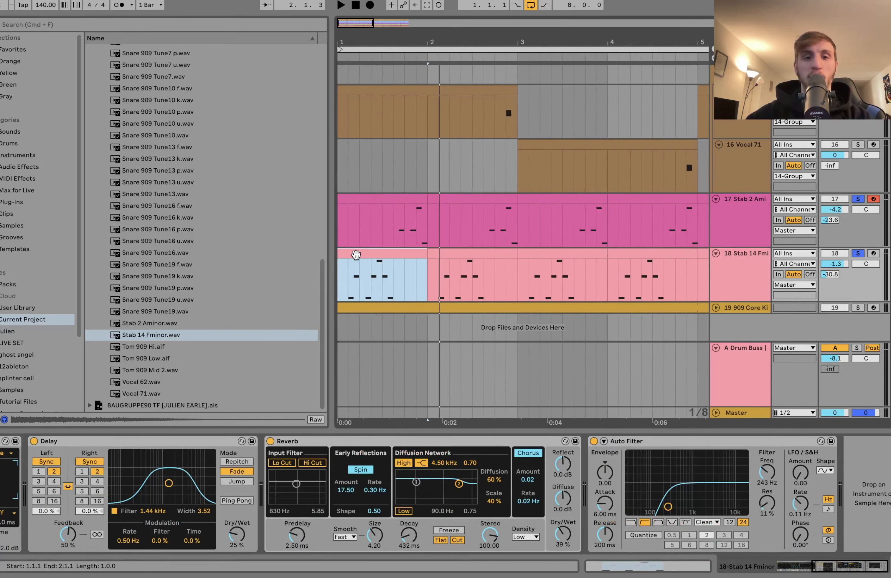
scroll(355, 257, down, 2)
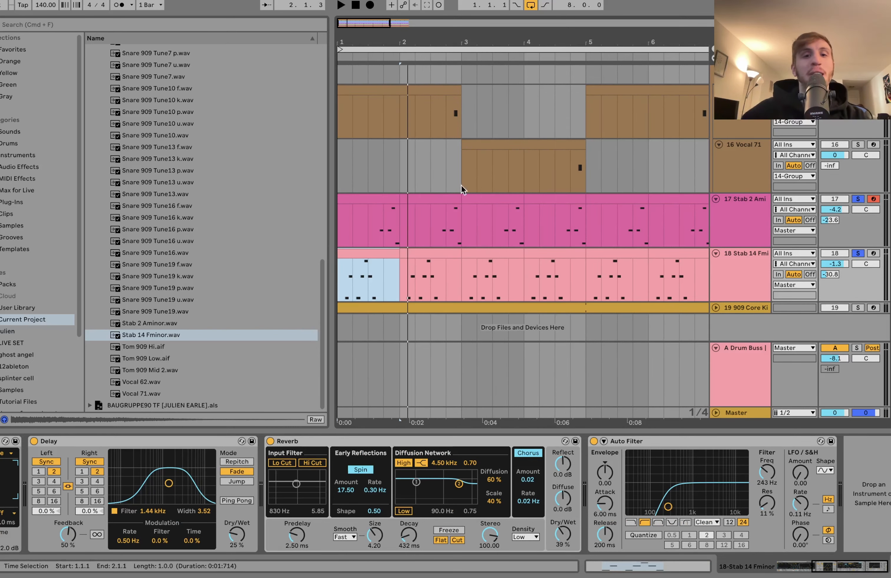
scroll(425, 230, up, 5)
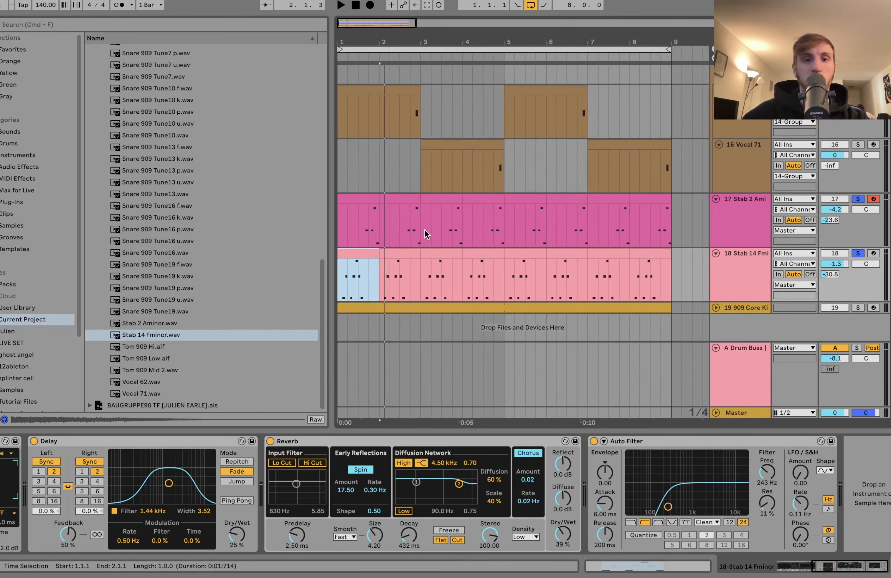
scroll(424, 230, down, 3)
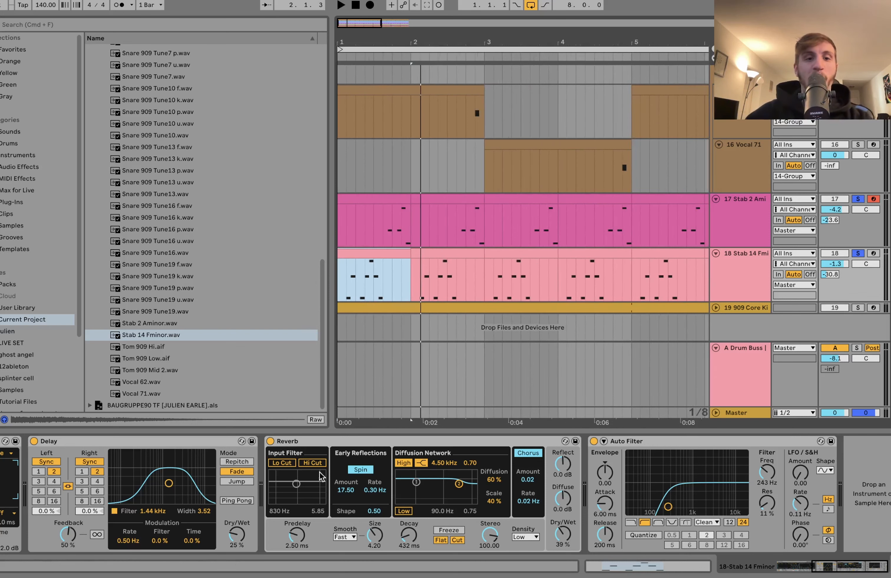
scroll(320, 480, left, 5)
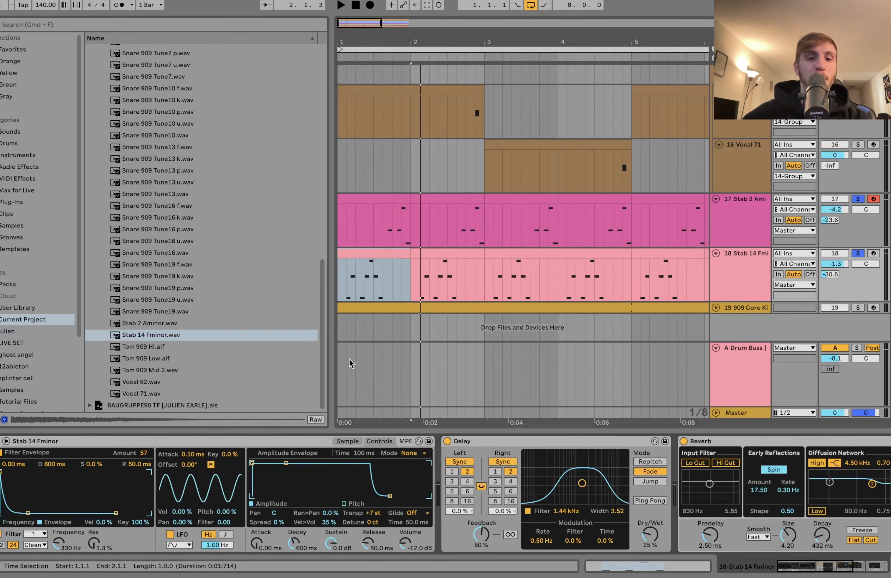
Step: Reselect the first 18 Stab 14 Fminor clip, play both soloed stab tracks from 1.1.1, and stop playback
click(388, 254)
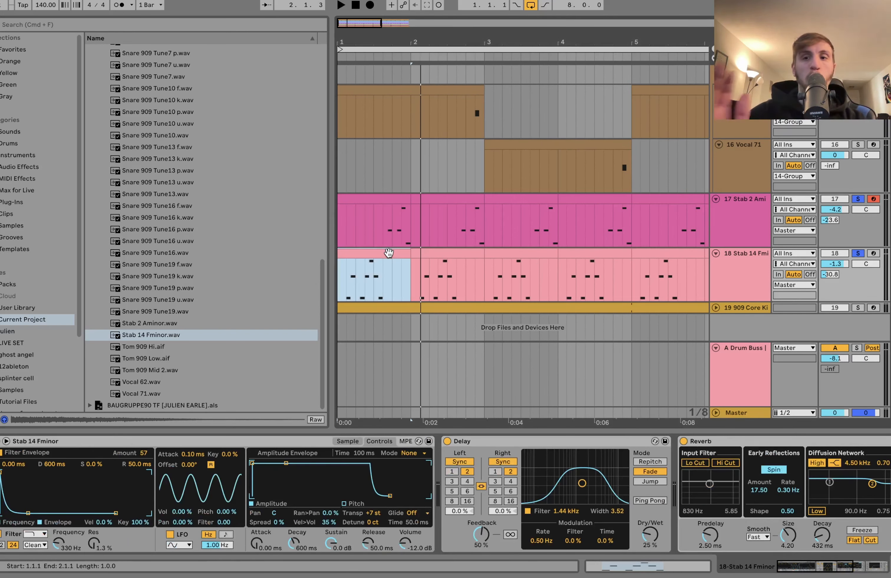
key(space)
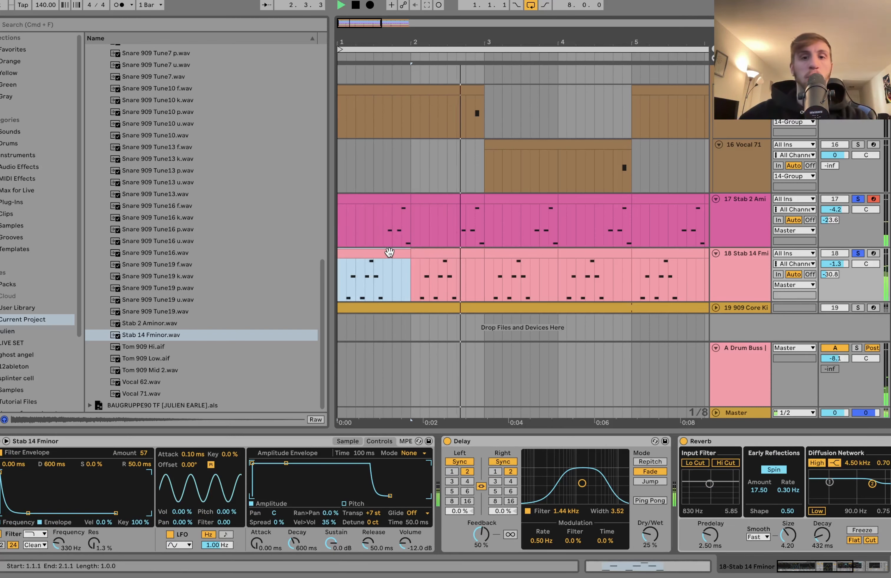
key(space)
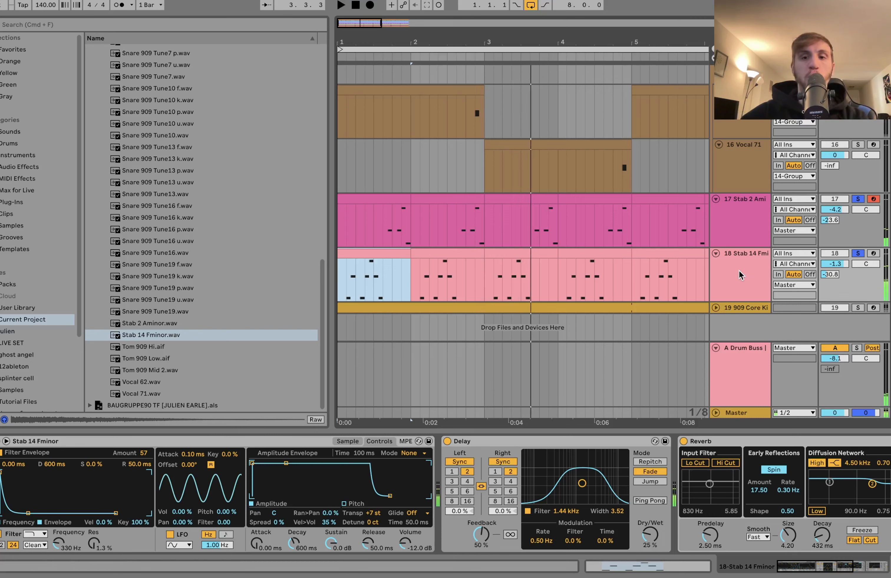
Step: Replay the soloed stabs from 1.1.1 while switching between the devices of tracks 17 and 18, and stop playback
click(741, 276)
click(736, 228)
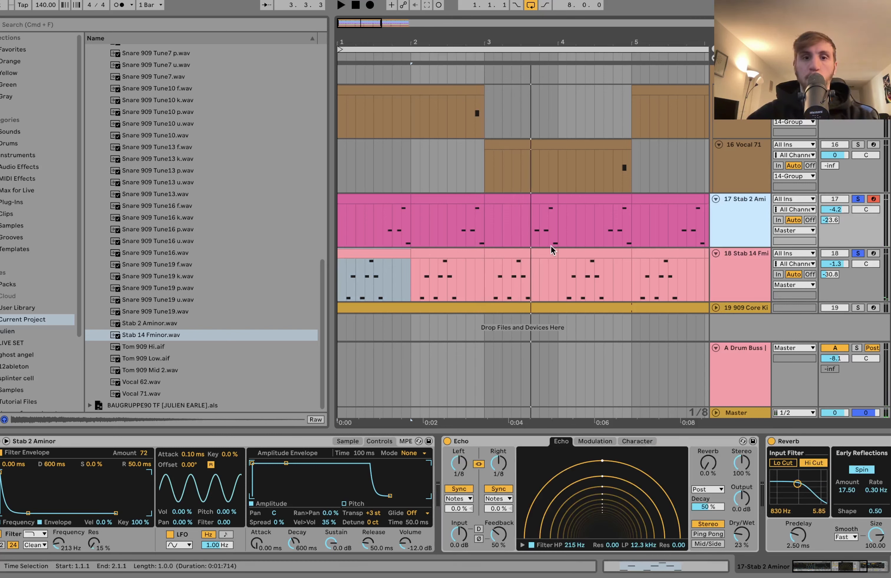
key(space)
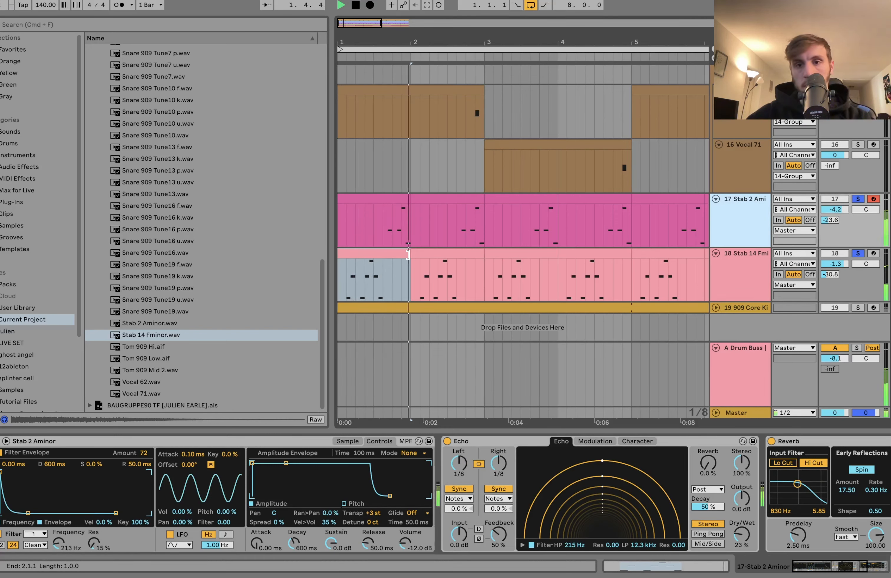
click(724, 292)
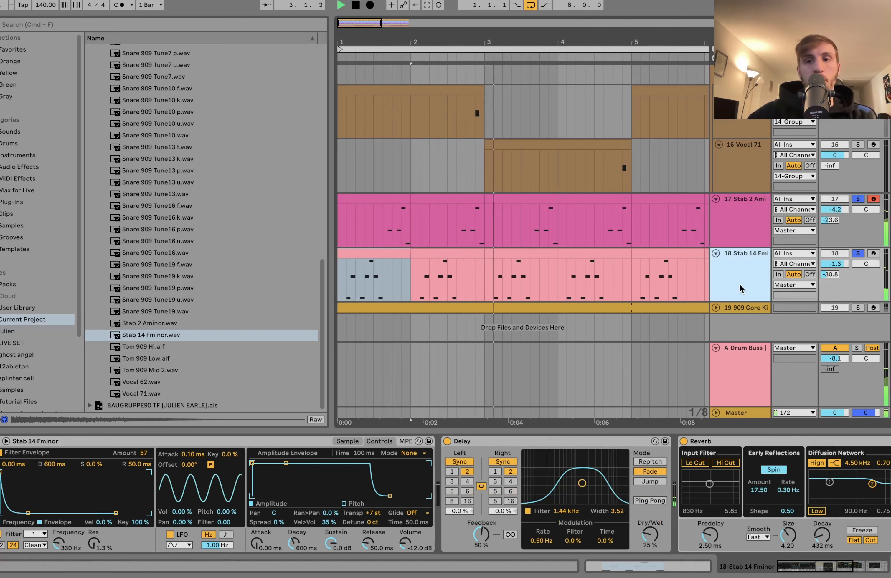
key(space)
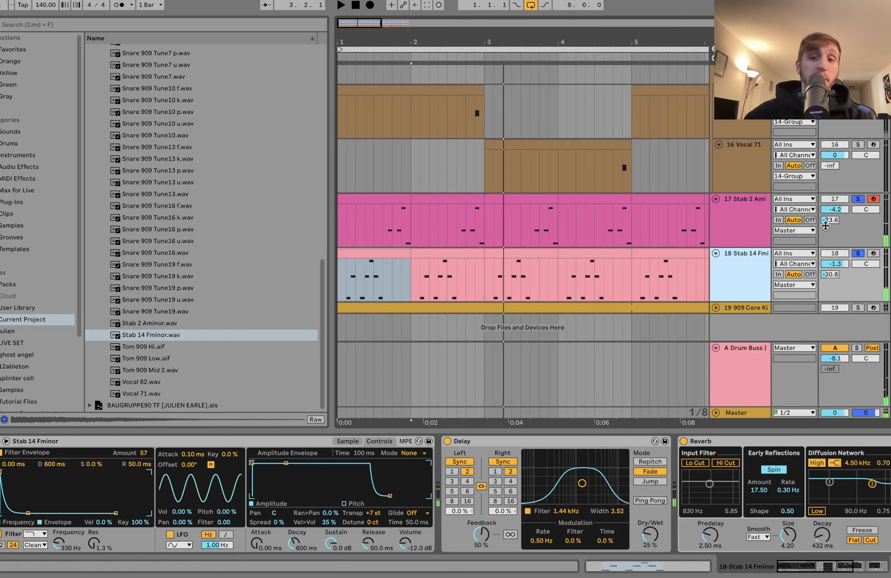
Step: Unfold and solo the 19 909 Core Kit track, select its clip, and play it from 1.1.1
click(716, 307)
click(741, 312)
click(858, 293)
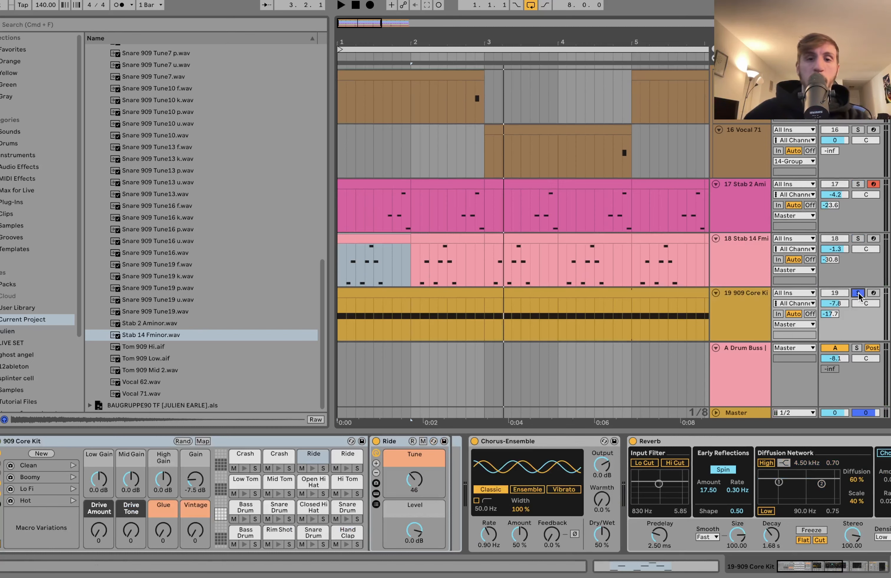
key(space)
scroll(562, 332, down, 5)
click(433, 294)
key(space)
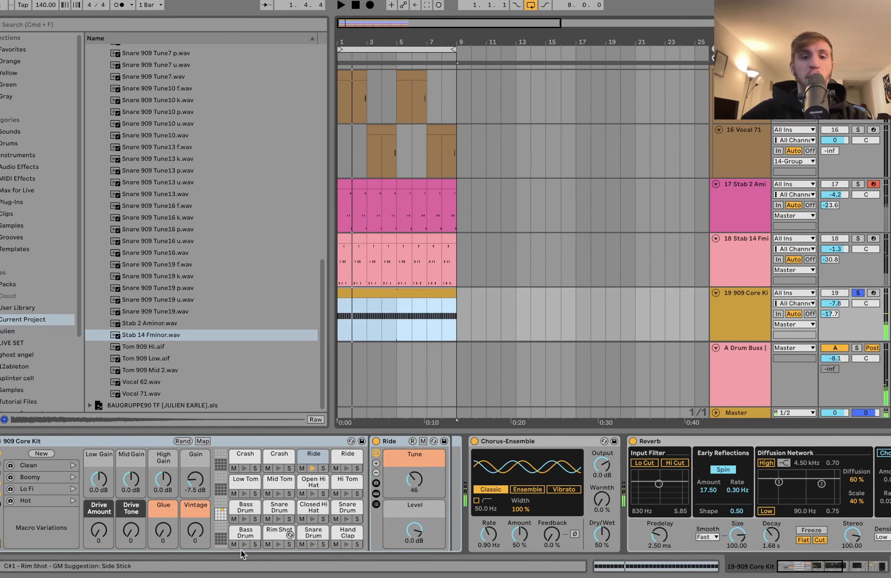
Step: Audition the kit's Ride pad and examine the track's Reverb, Auto Filter and sidechain Compressor
click(312, 469)
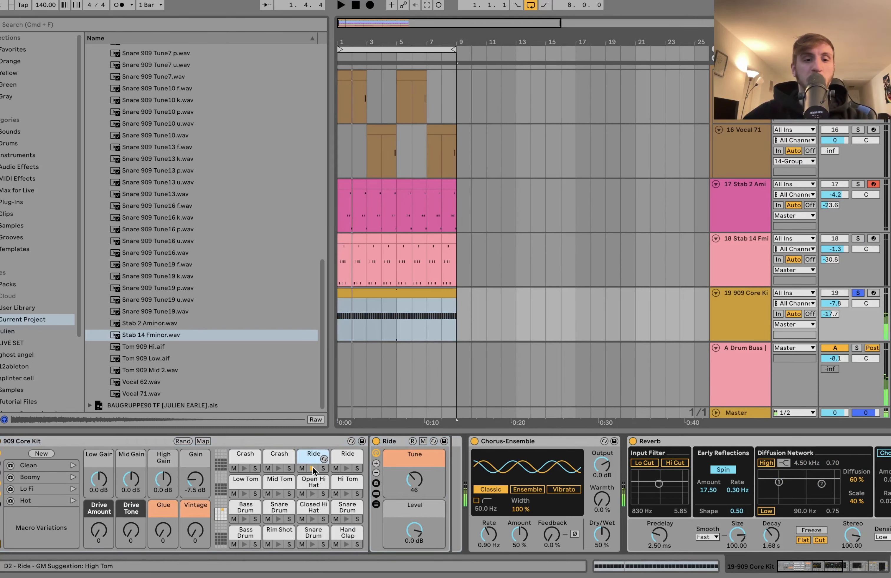
scroll(313, 467, right, 10)
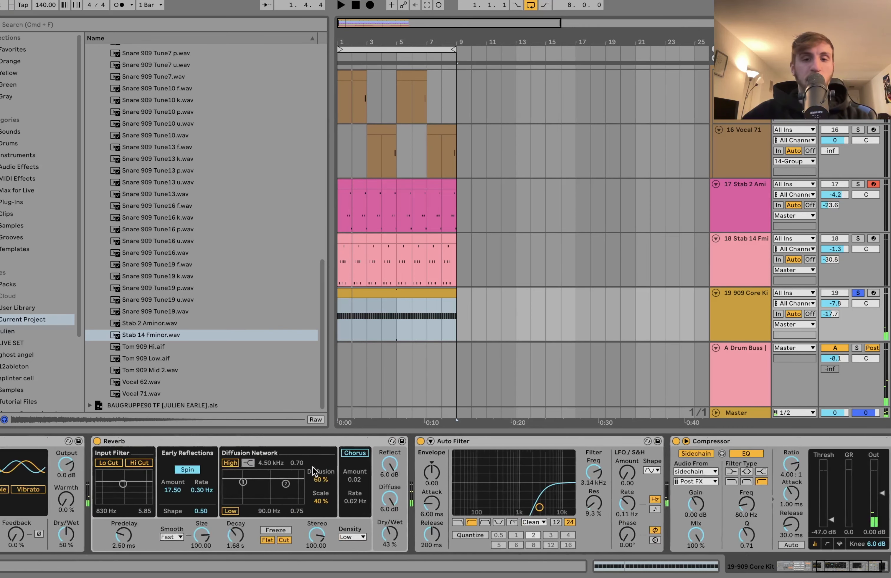
scroll(326, 457, right, 10)
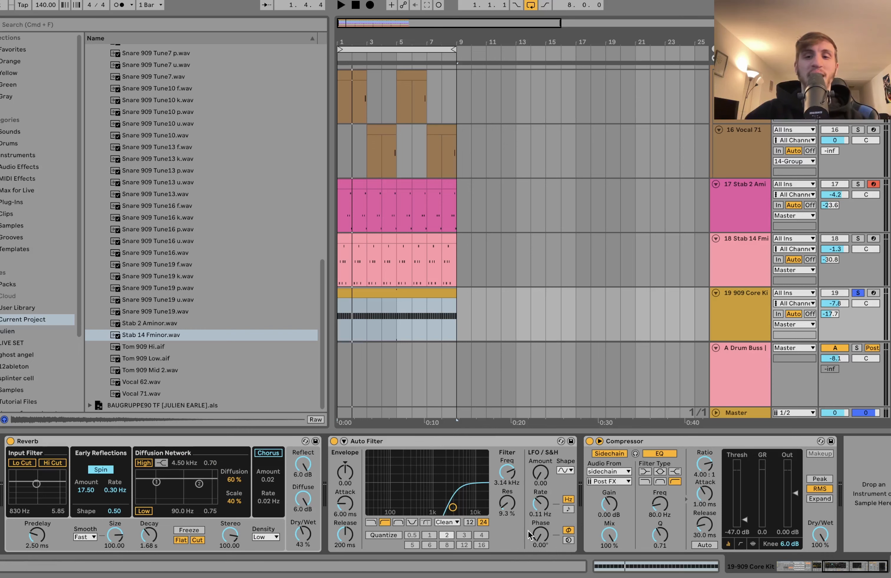
Step: Show the A Drum Buss return's devices, play the return soloed from 1.1.1, and switch the solo back to the 19 909 Core Kit track
click(753, 358)
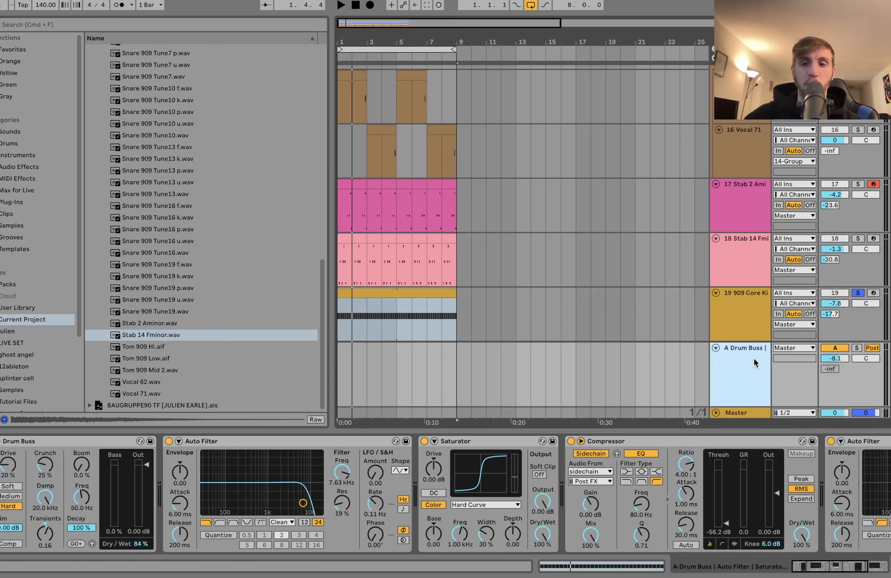
click(856, 348)
key(space)
click(857, 293)
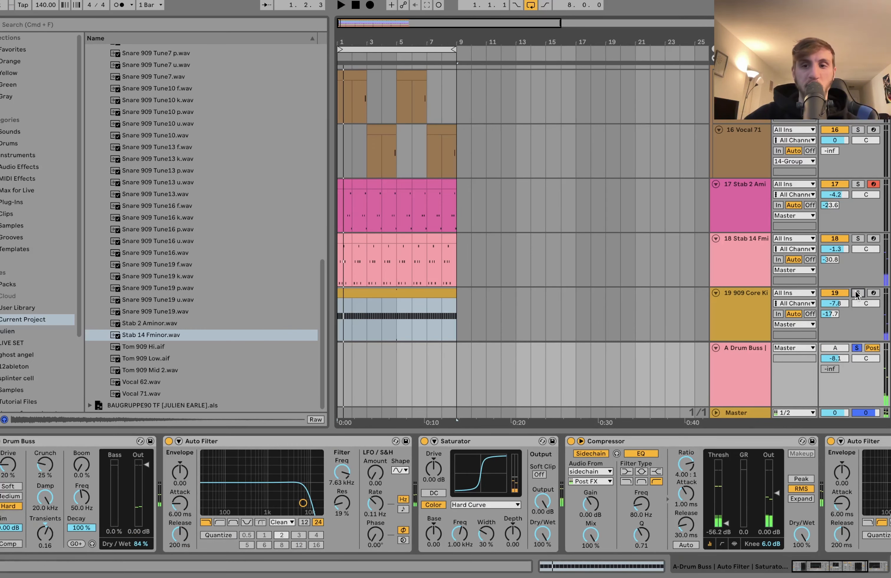
Step: Select the Compressor on the 19 909 Core Kit track, unsolo the track, and play the full mix
click(739, 327)
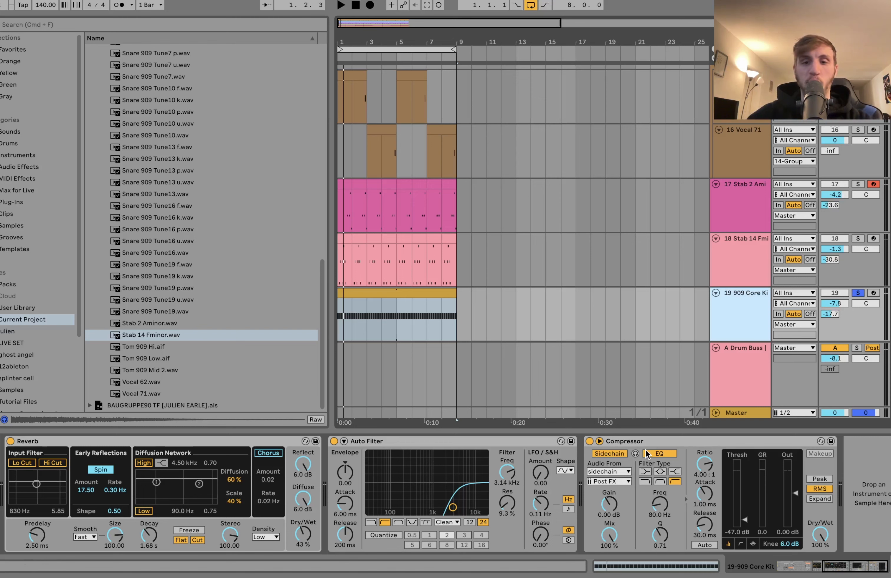
click(649, 439)
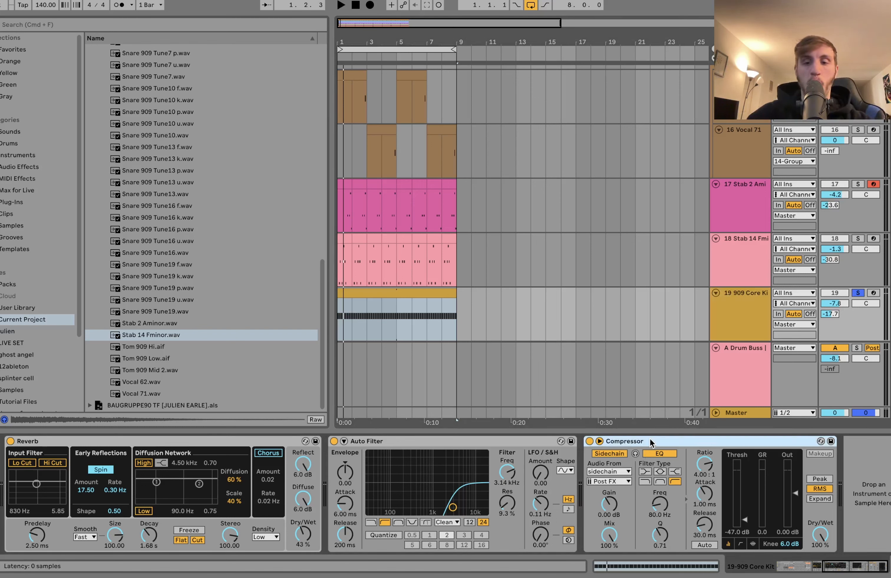
click(857, 293)
key(space)
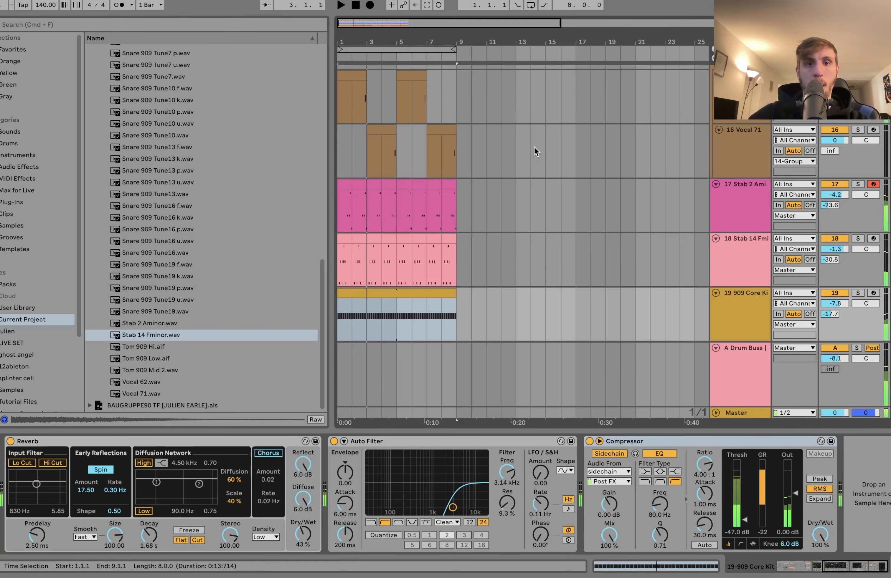
Step: Fold all arrangement tracks at once and collapse the Samples folder of the current project in the browser
scroll(534, 147, up, 10)
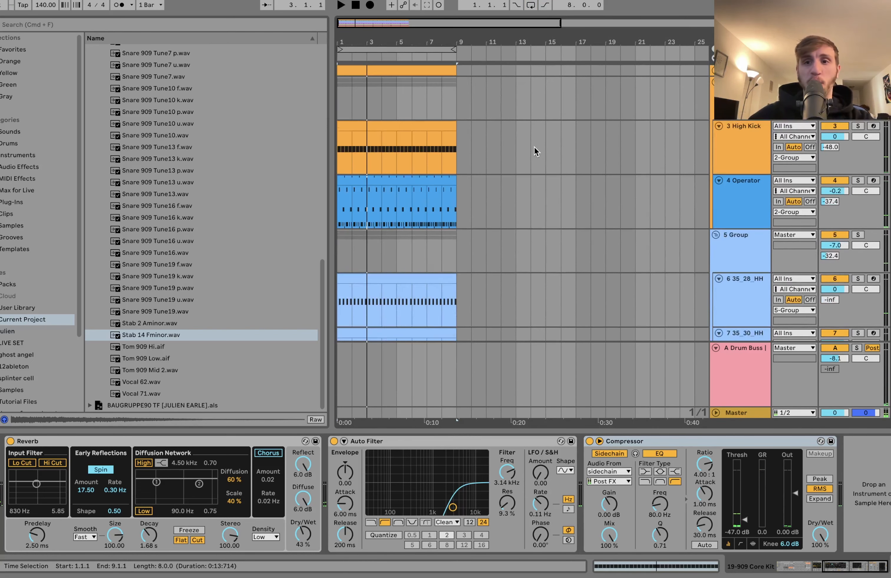
click(736, 83)
key(super+a)
key(u)
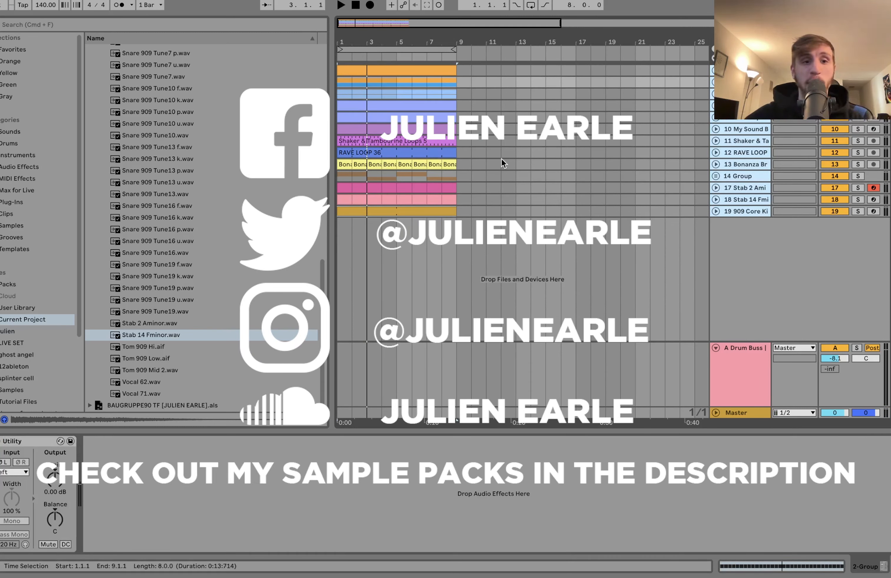
scroll(157, 268, up, 15)
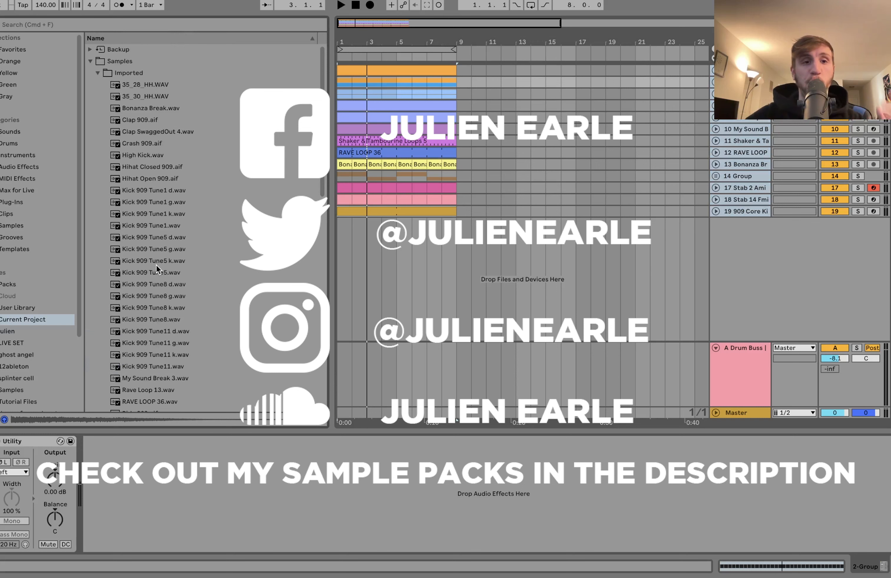
click(90, 61)
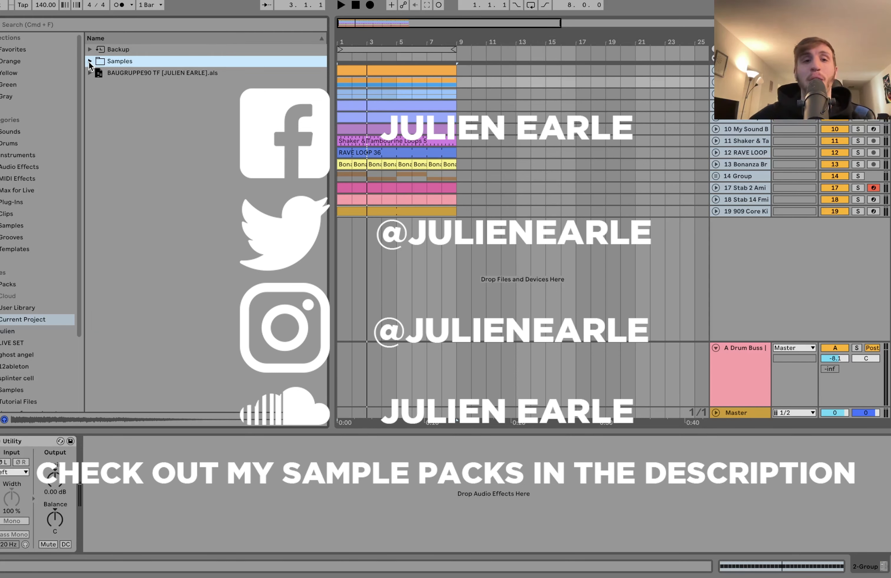
Step: Select the range from 1.1.1 to 9.1.1 on the 14 Group track, zoom to it and return to the full overview
drag(345, 83, 454, 175)
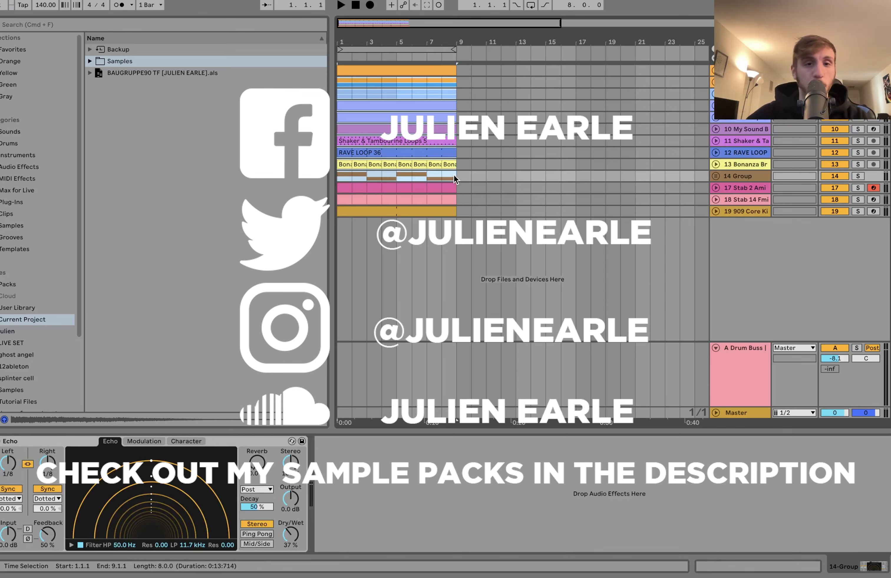
key(z)
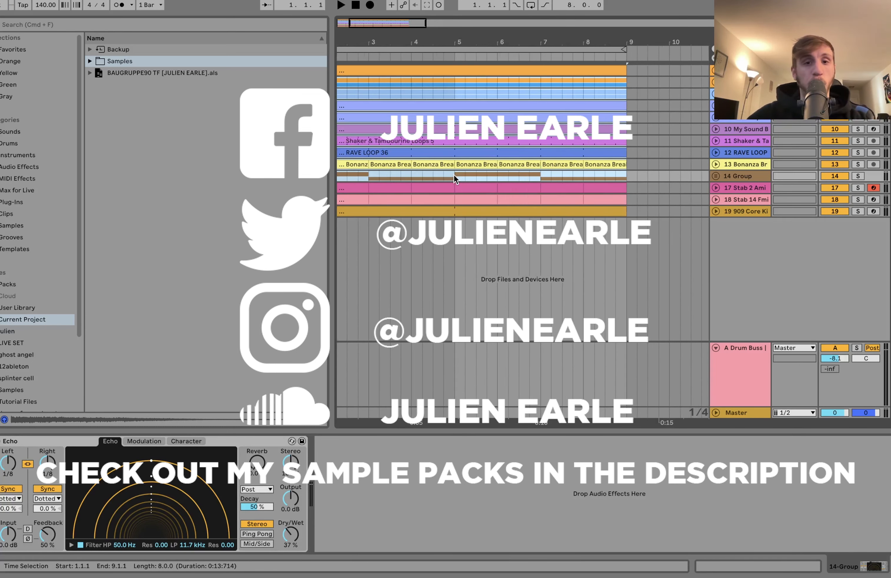
key(x)
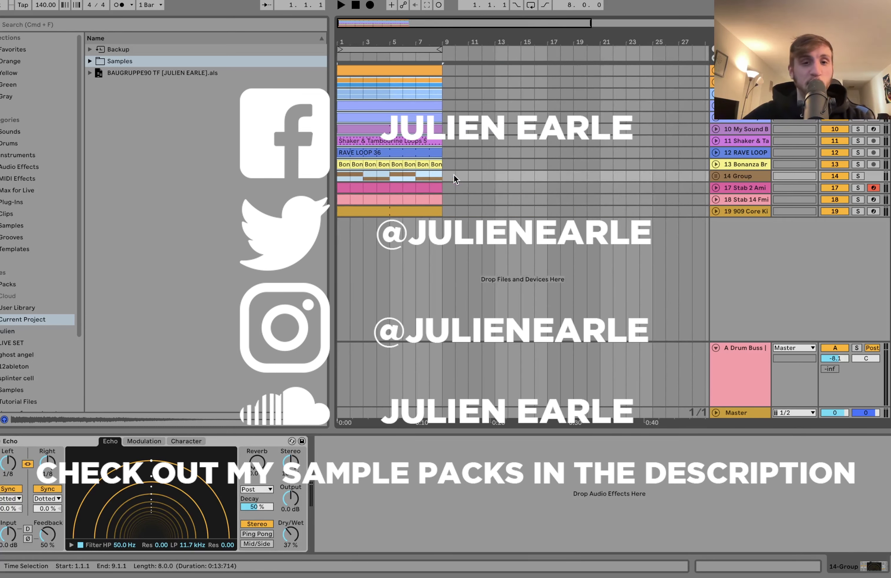